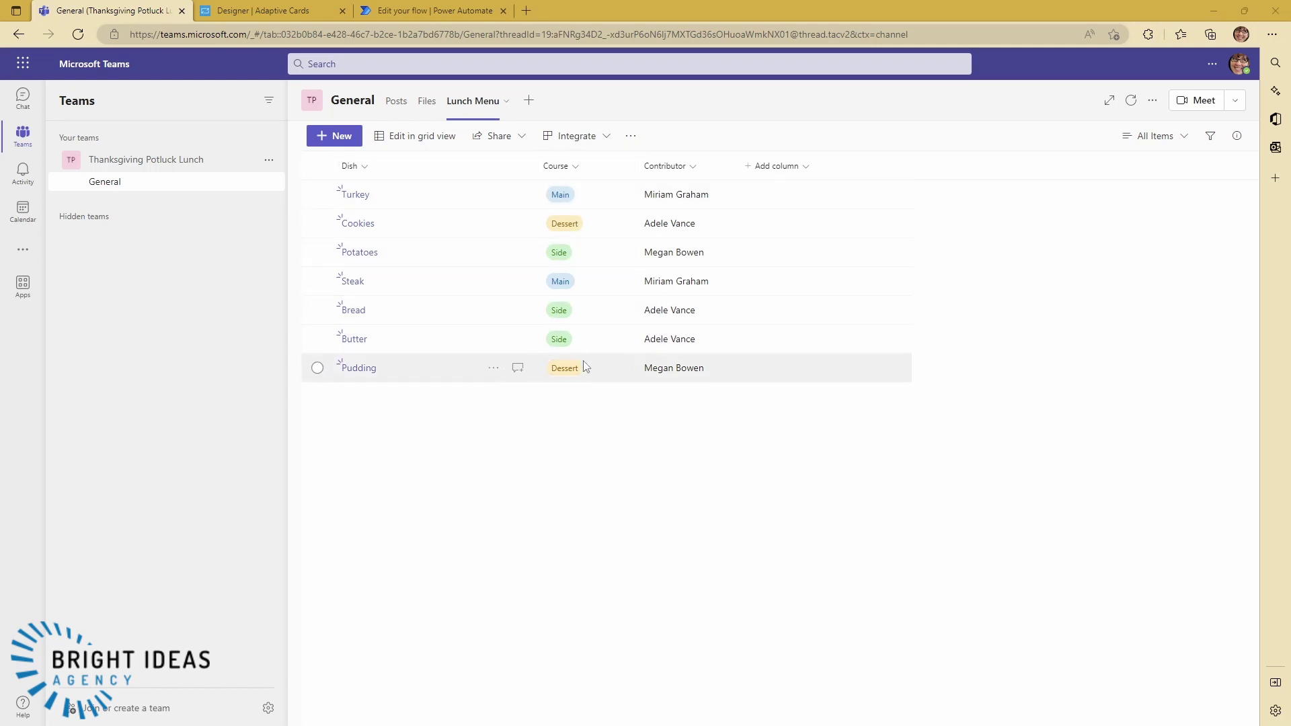
# Step: Compare the card in the Adaptive Cards Designer with the flow's card JSON, then return to the Lunch Menu list
pyautogui.click(258, 13)
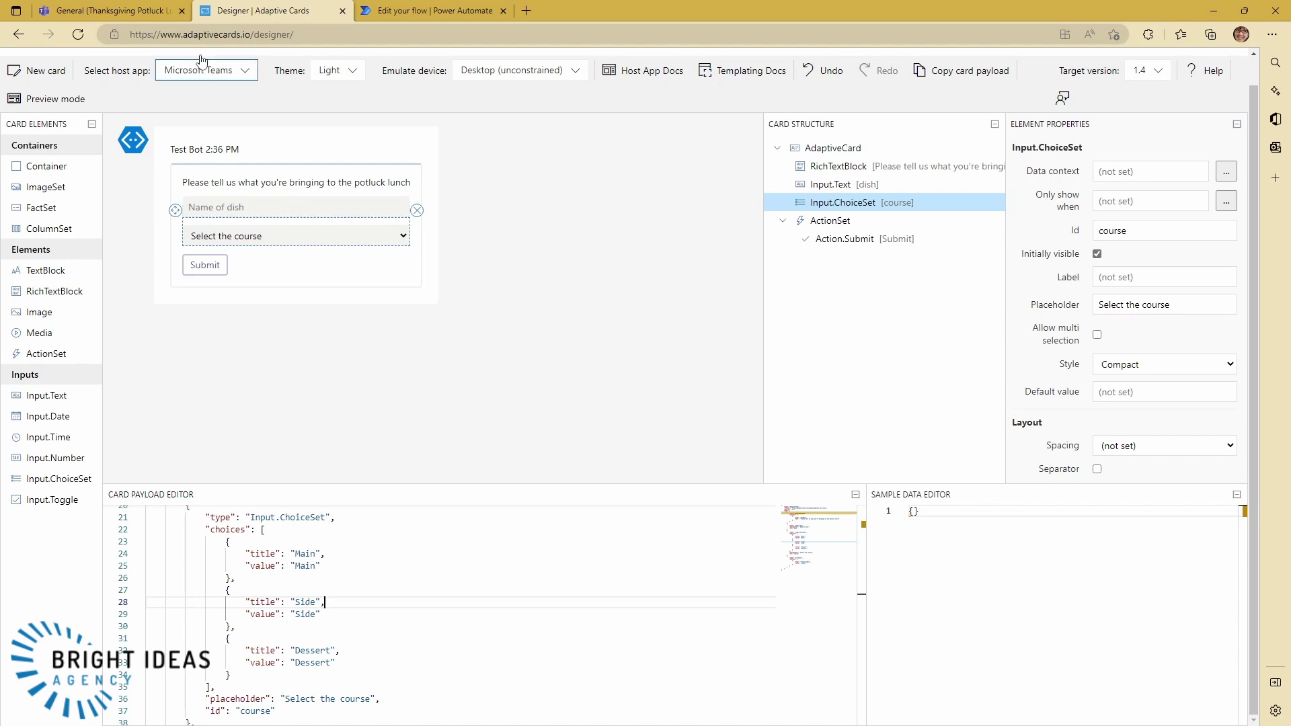
pyautogui.click(128, 15)
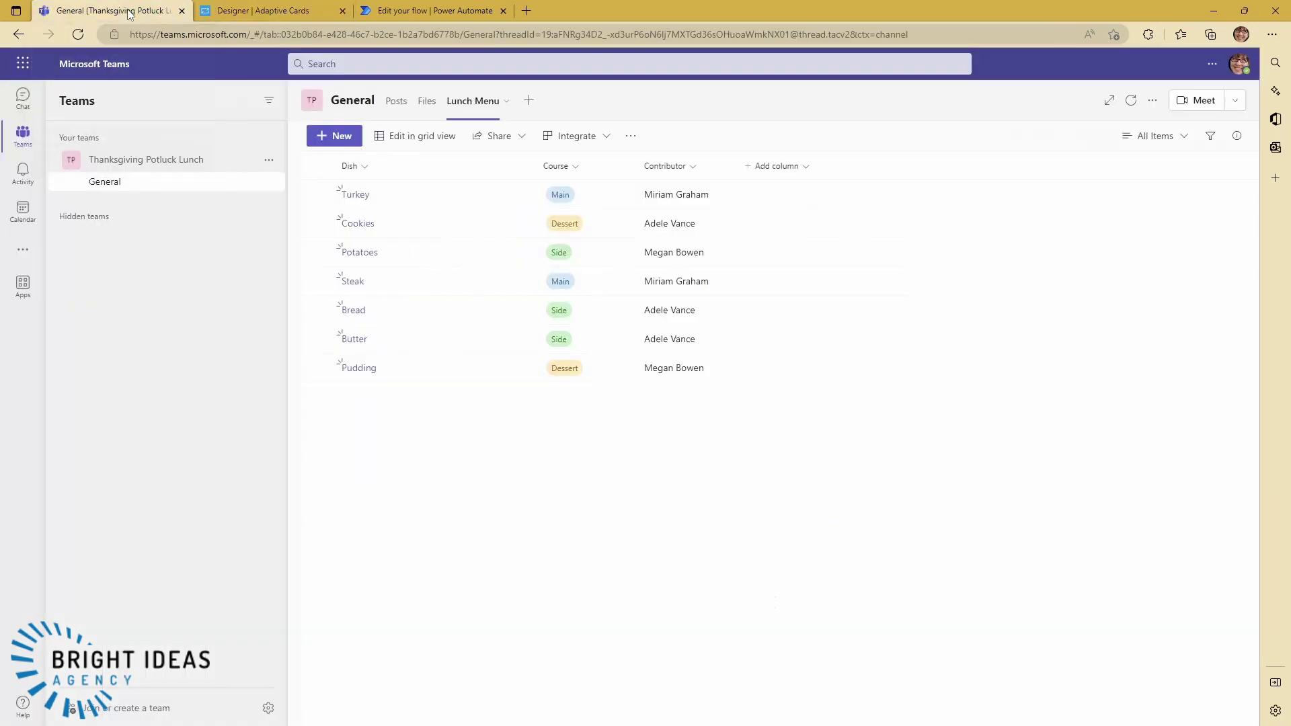
pyautogui.click(425, 12)
pyautogui.scroll(15, 829, 388)
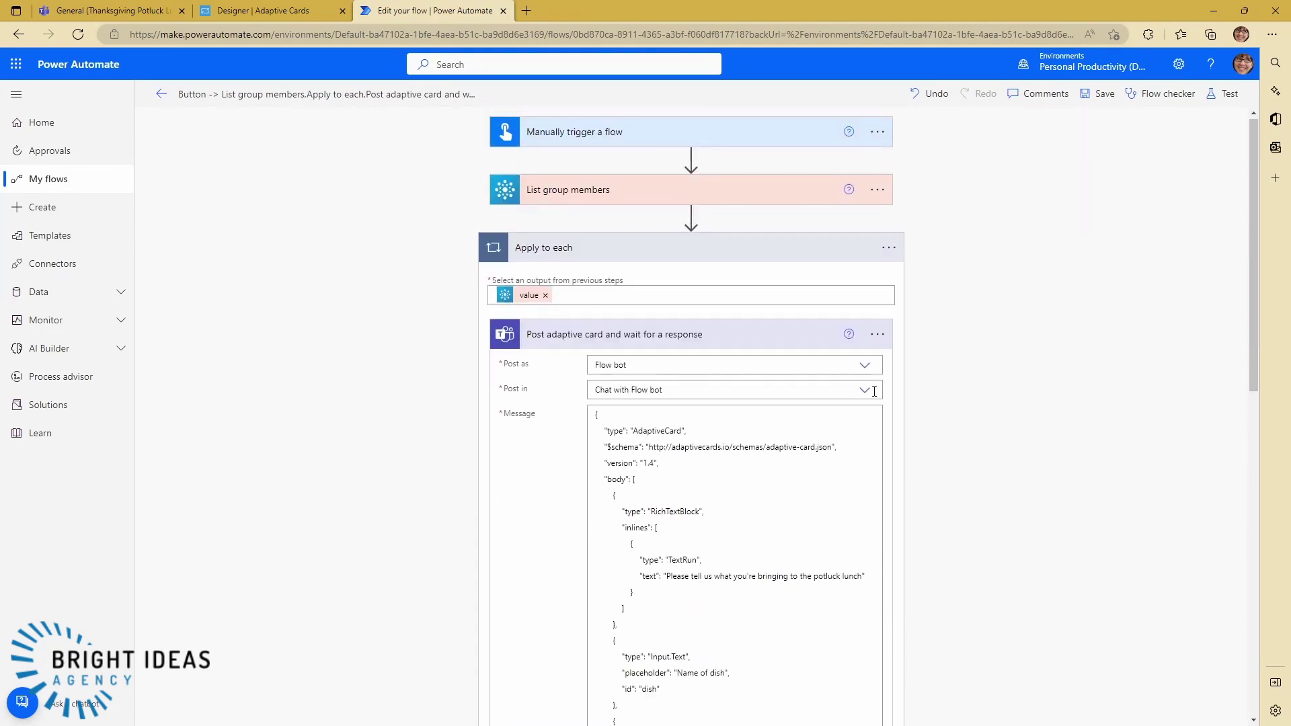
pyautogui.scroll(-3, 1004, 375)
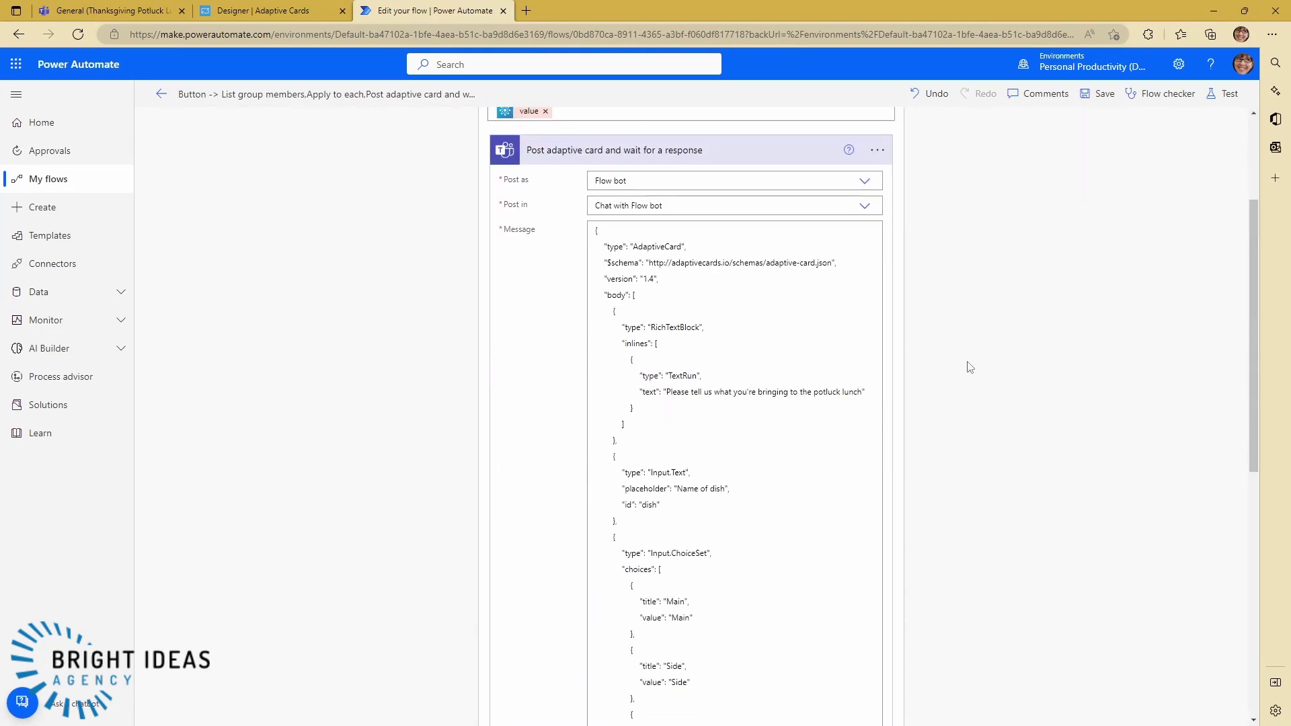
pyautogui.scroll(2, 806, 303)
pyautogui.scroll(-5, 745, 504)
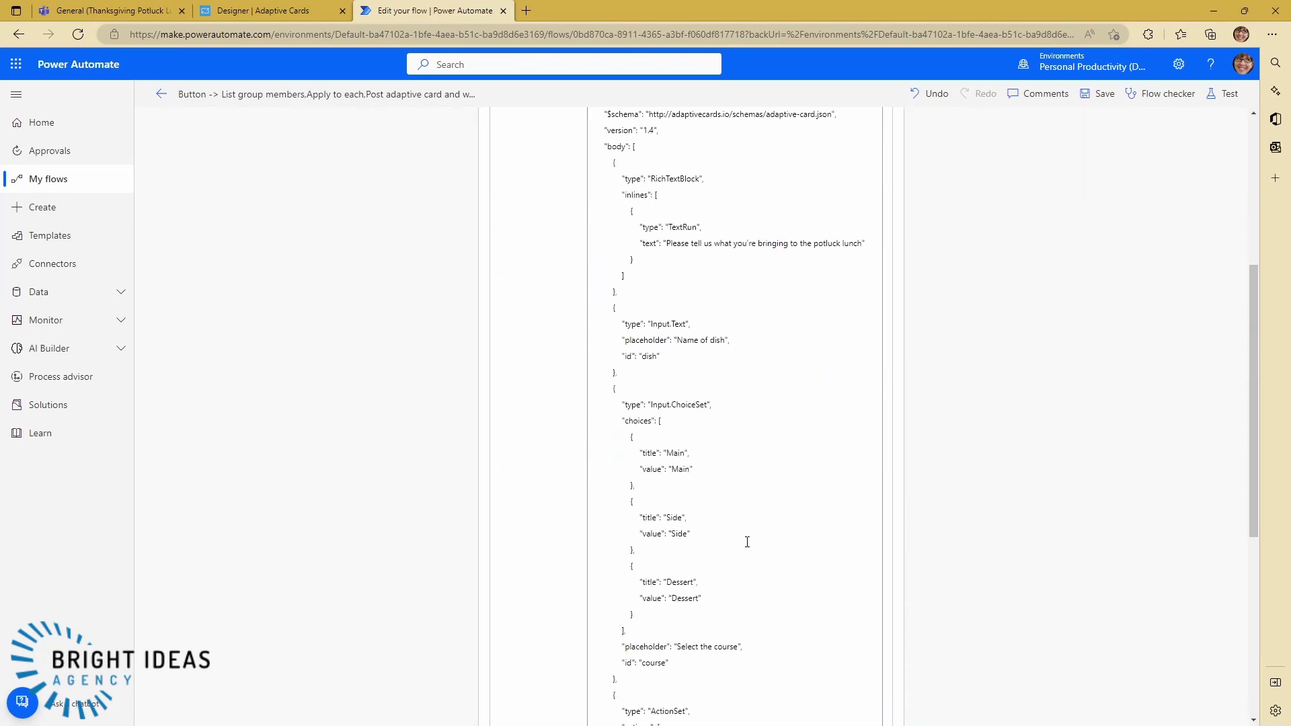
pyautogui.scroll(1, 773, 480)
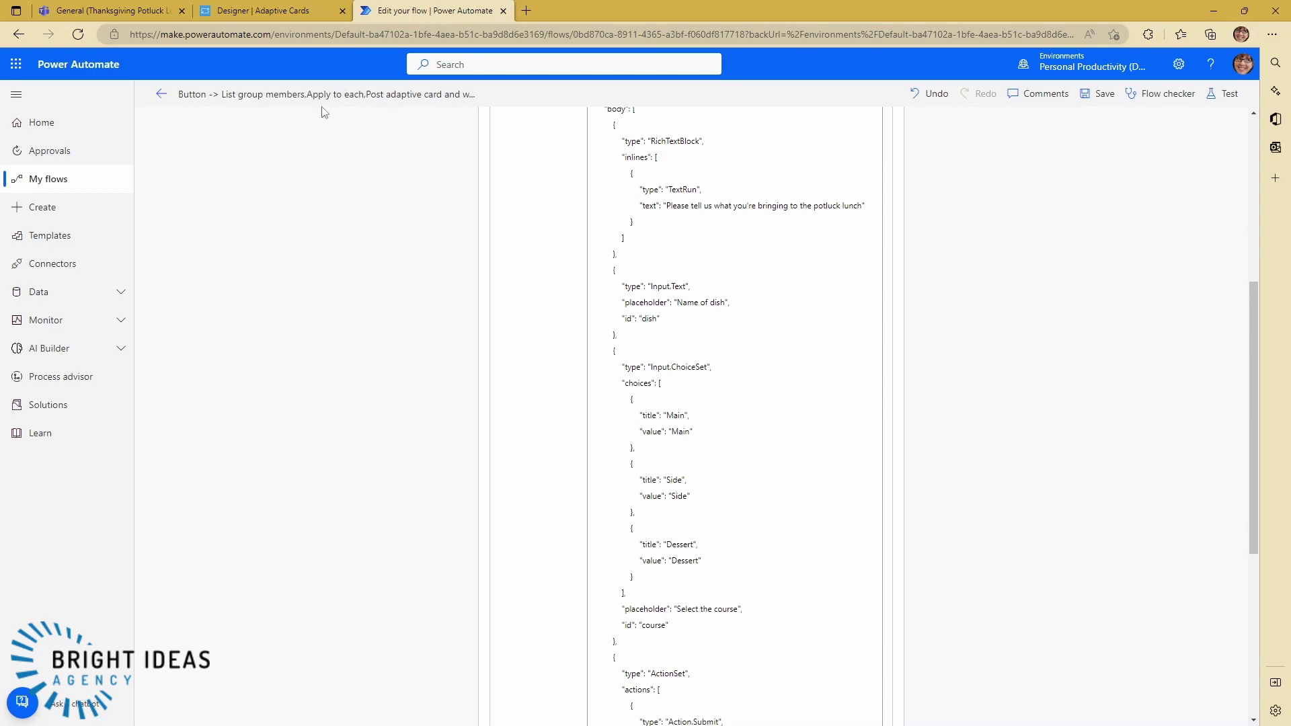
pyautogui.click(243, 11)
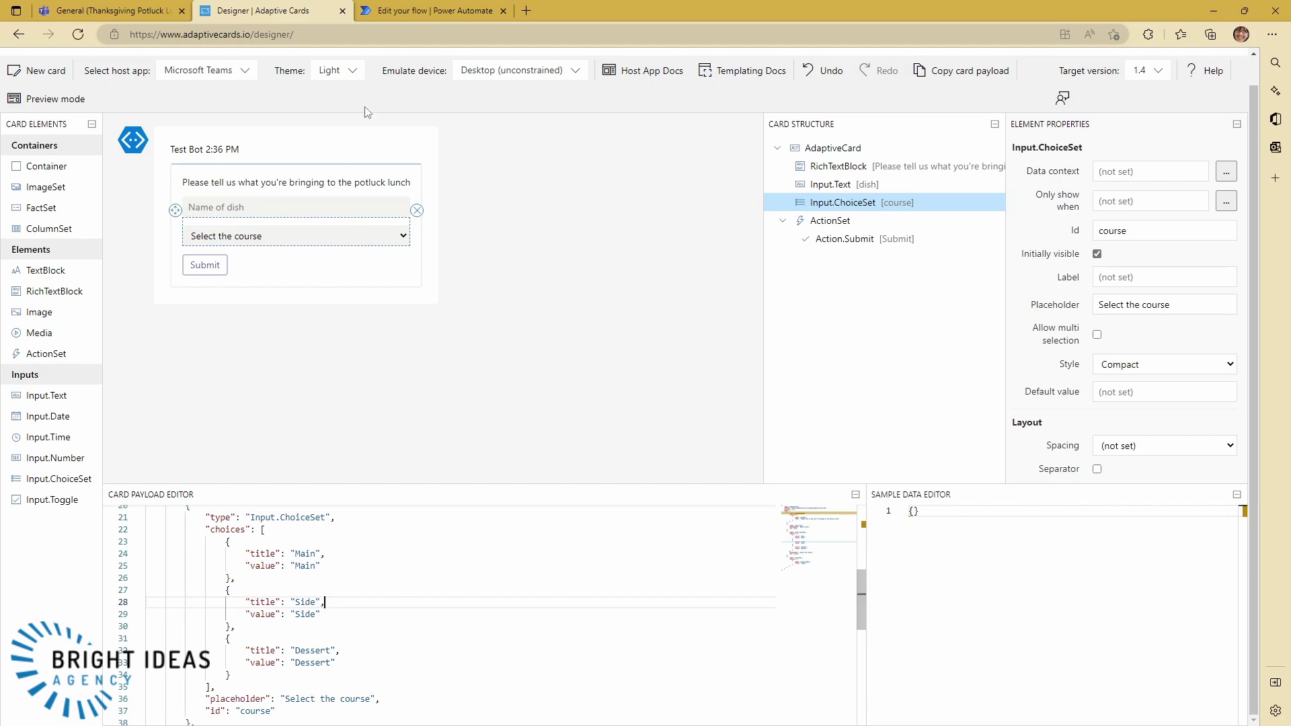
pyautogui.click(396, 11)
pyautogui.scroll(-1, 774, 454)
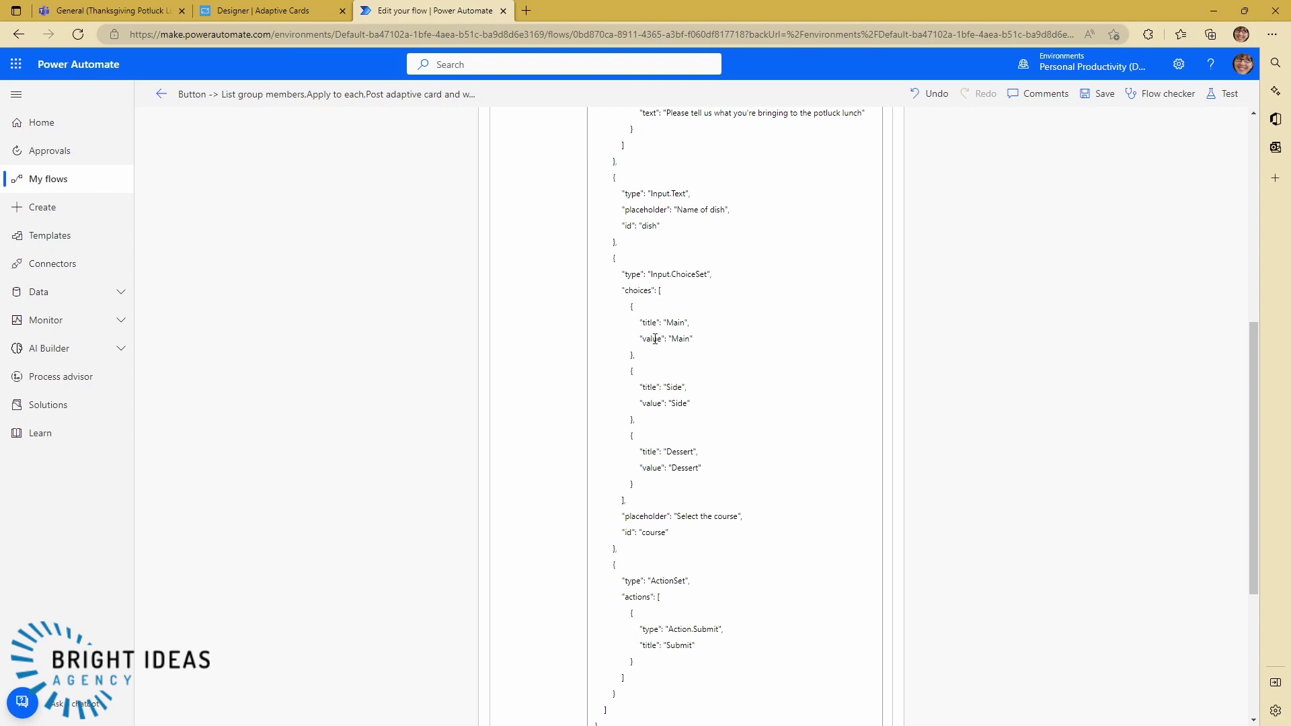
pyautogui.click(111, 11)
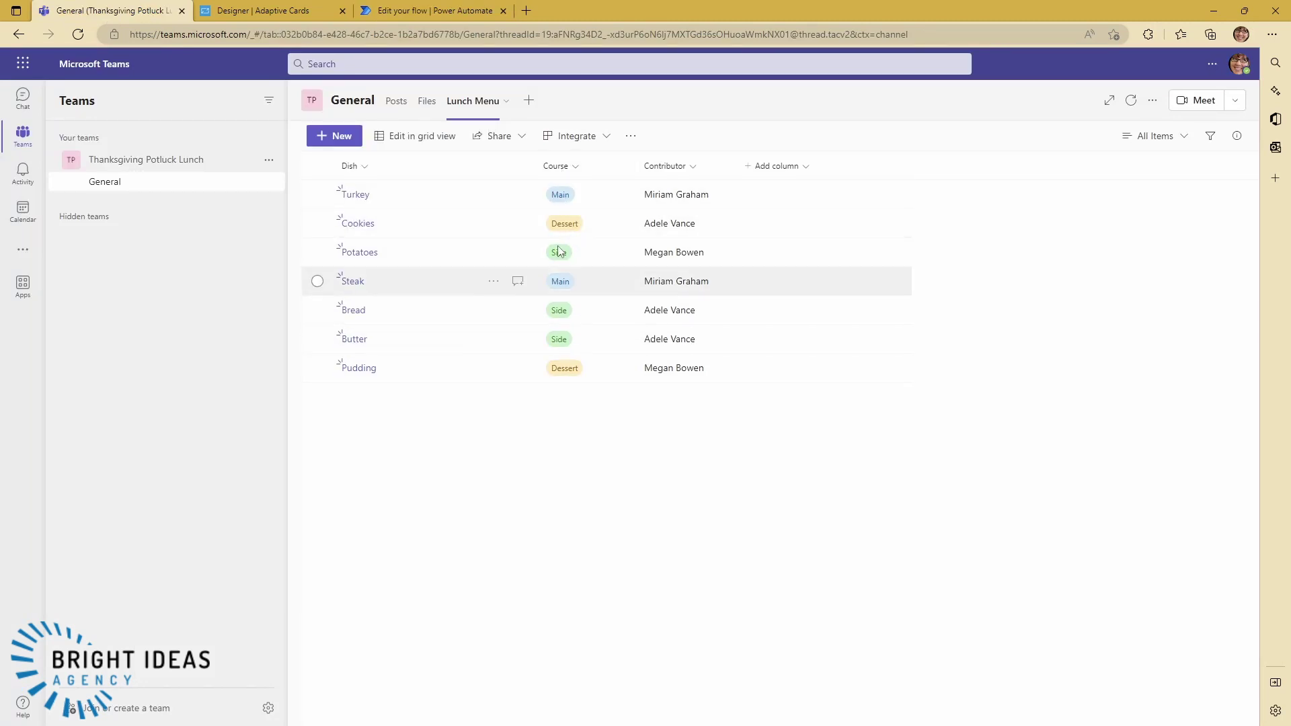
# Step: Add Dishware as a new choice in the Course column settings and save the column
pyautogui.click(574, 168)
pyautogui.moveTo(603, 291)
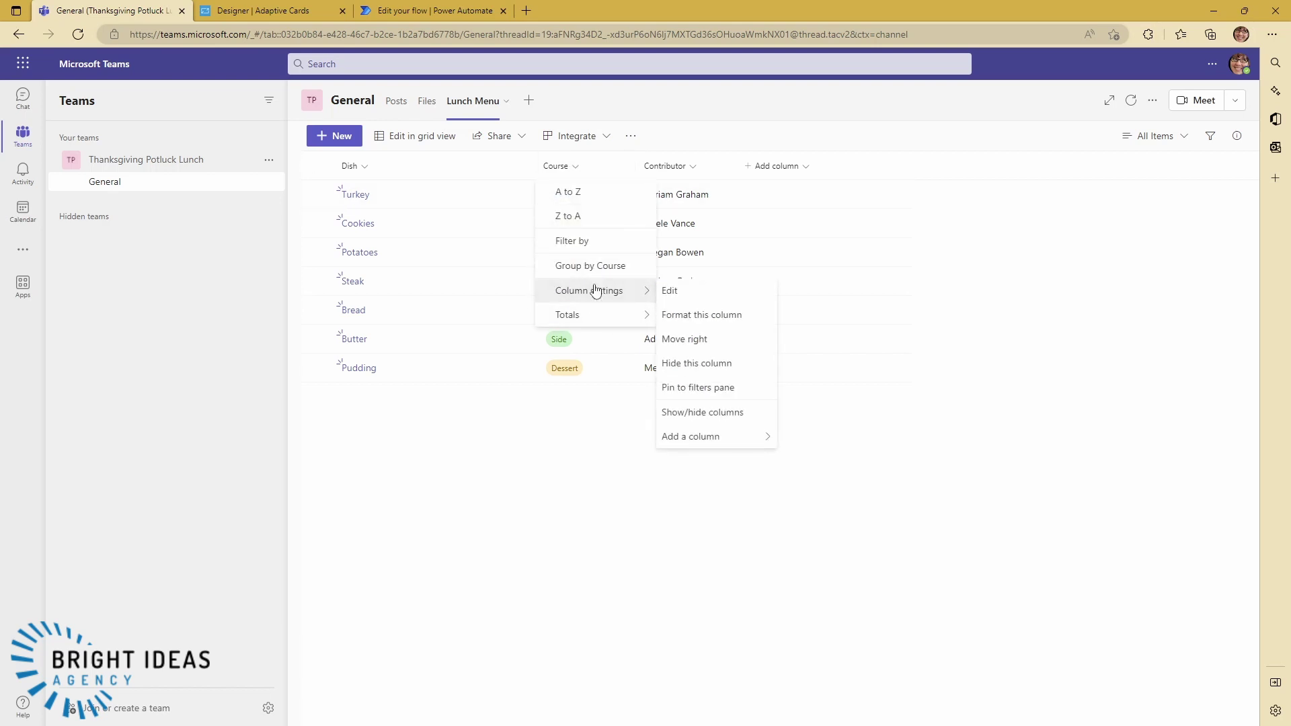
pyautogui.click(671, 292)
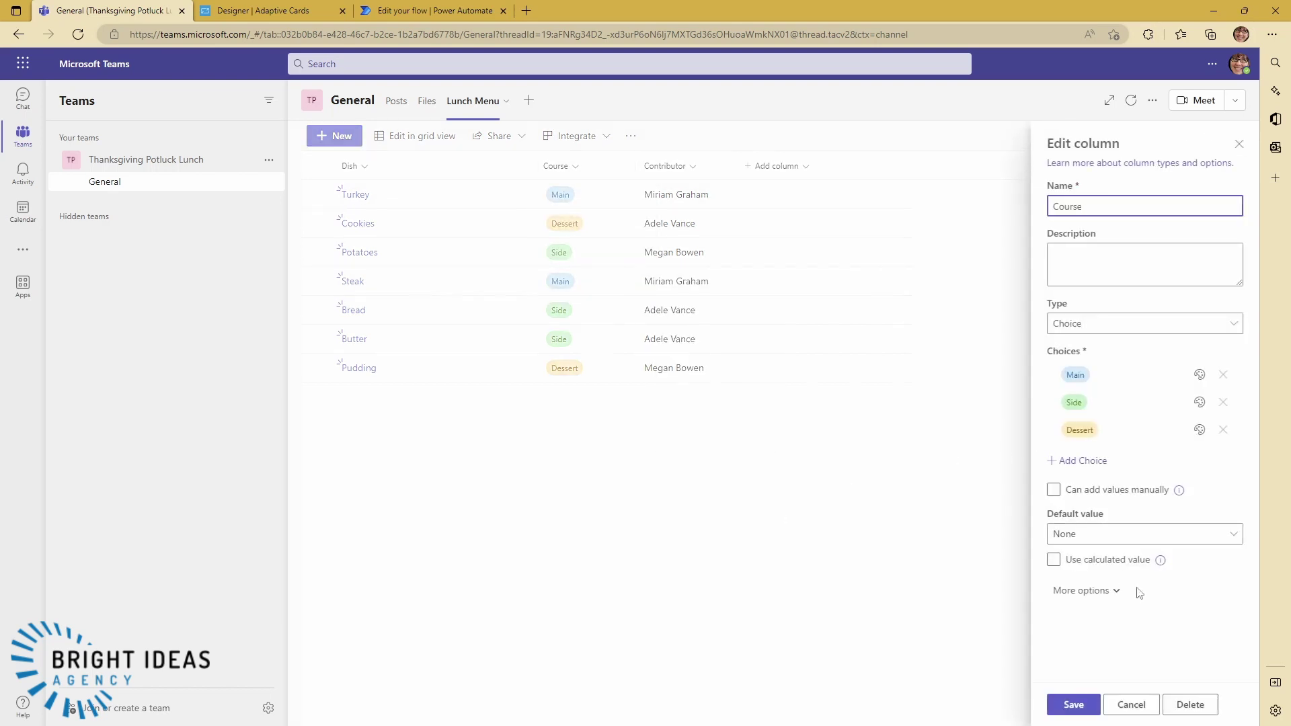
pyautogui.click(1081, 464)
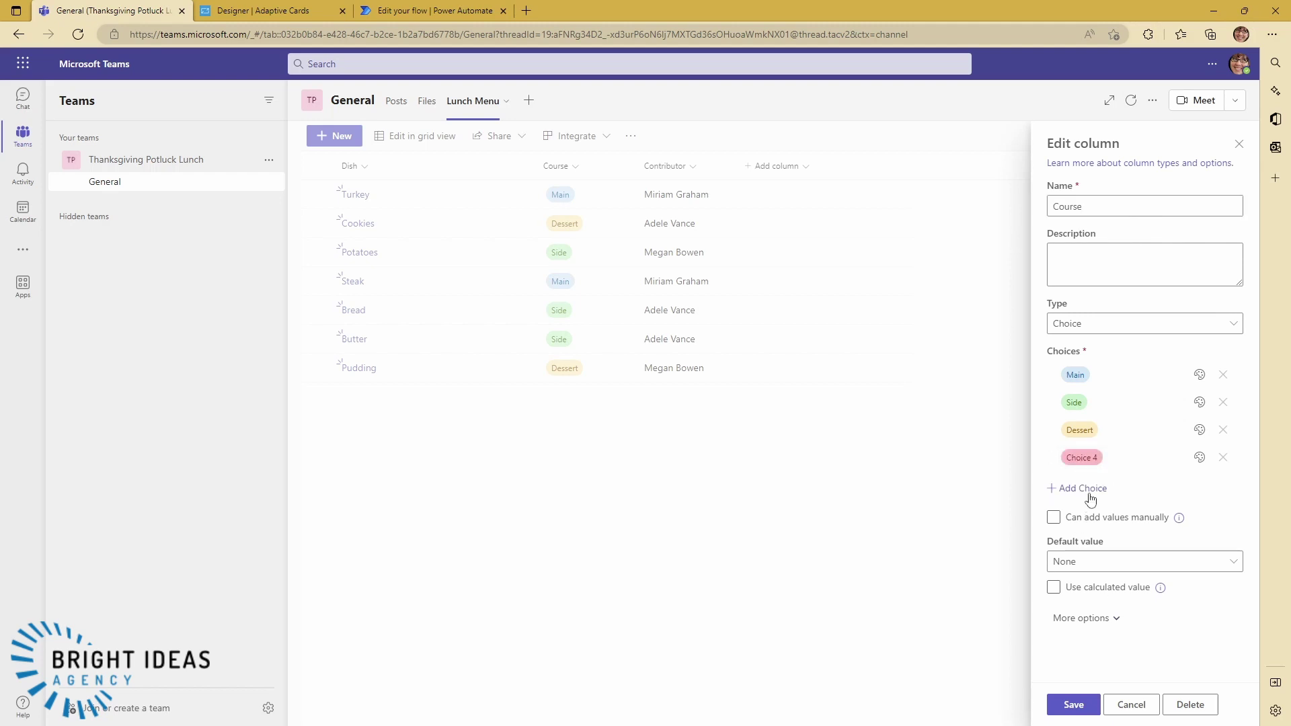
pyautogui.click(1106, 462)
pyautogui.write('Dishware')
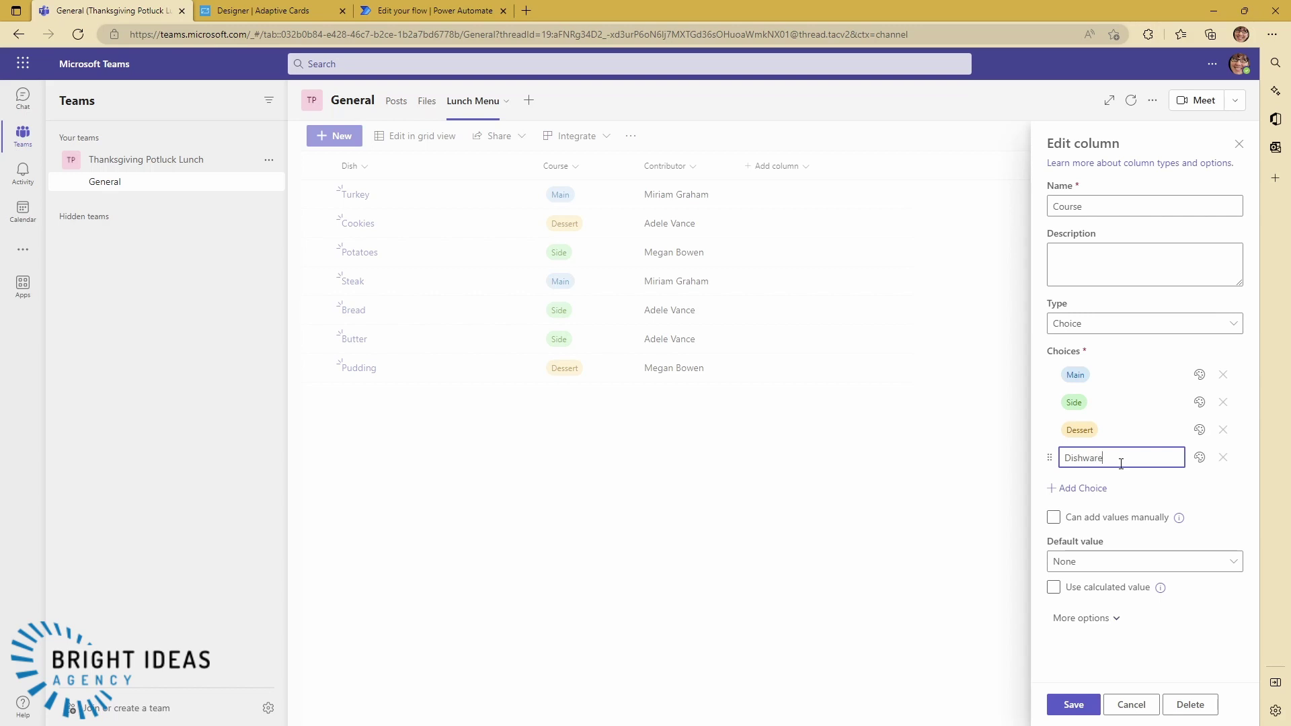
pyautogui.click(1207, 516)
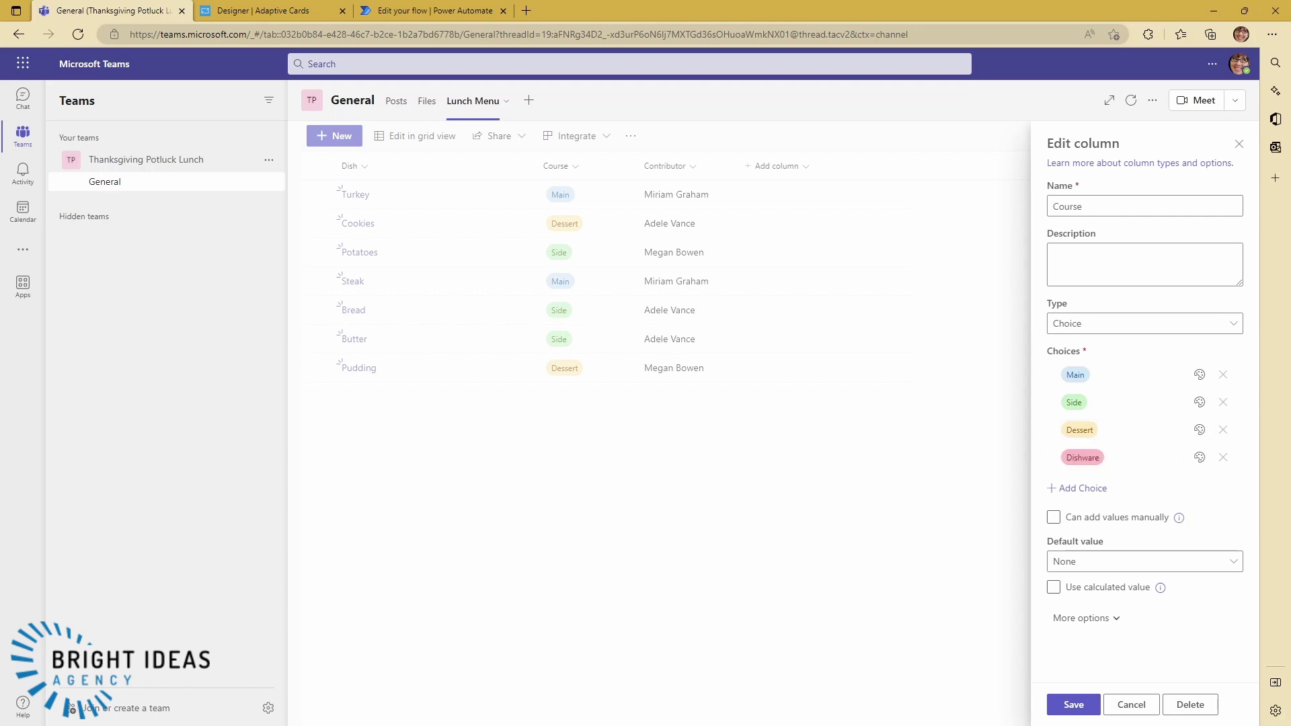
pyautogui.click(1093, 702)
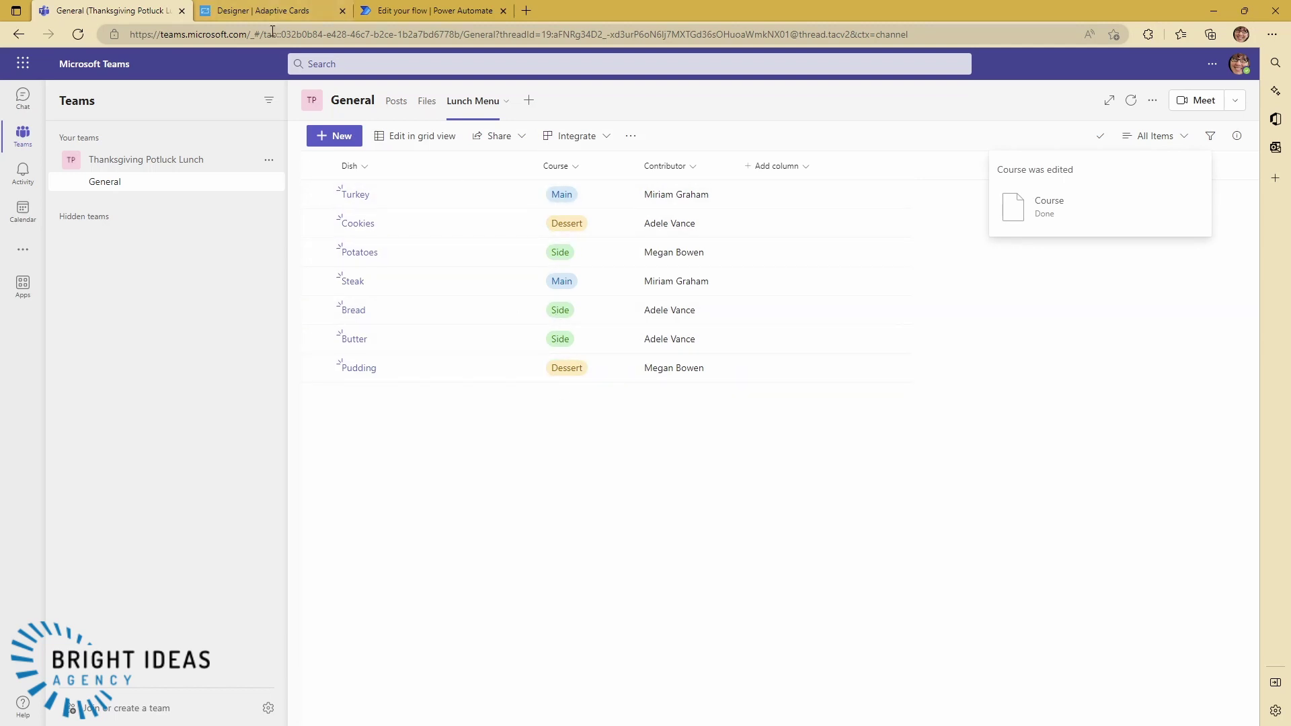
pyautogui.click(262, 12)
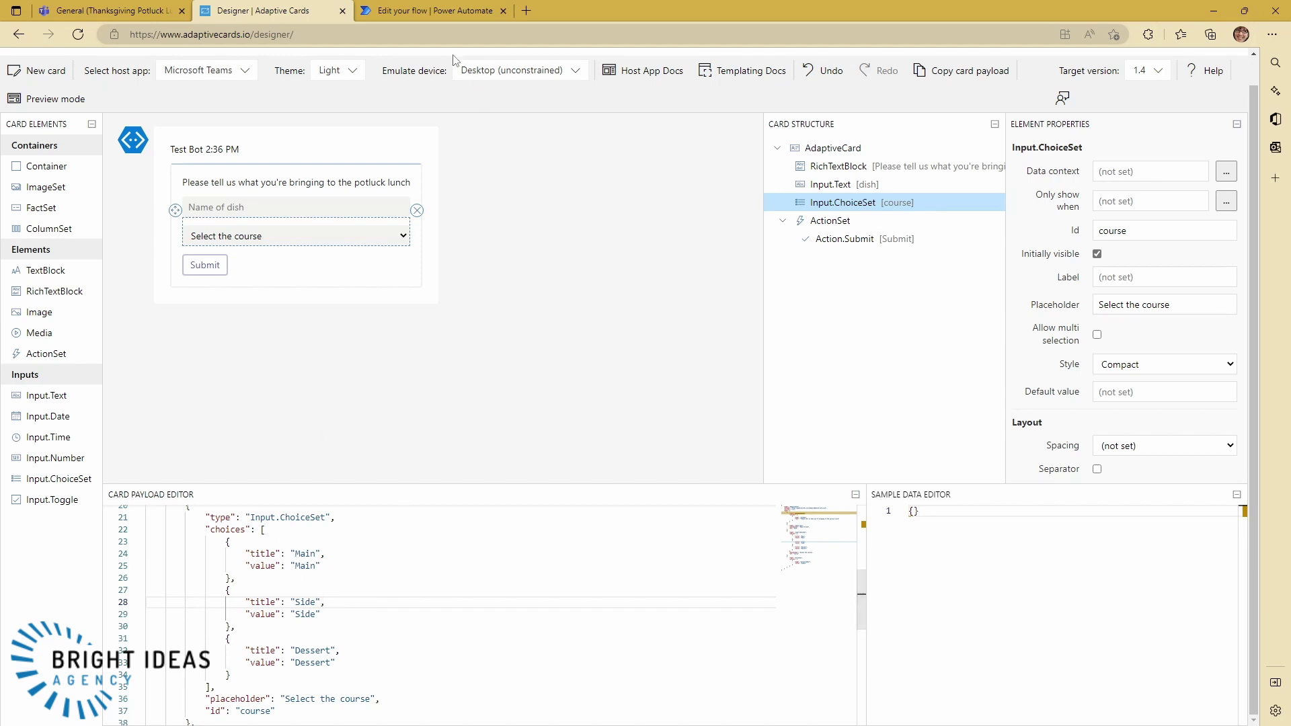
# Step: Back in the flow editor, insert a new step on the arrow below List group members
pyautogui.click(389, 15)
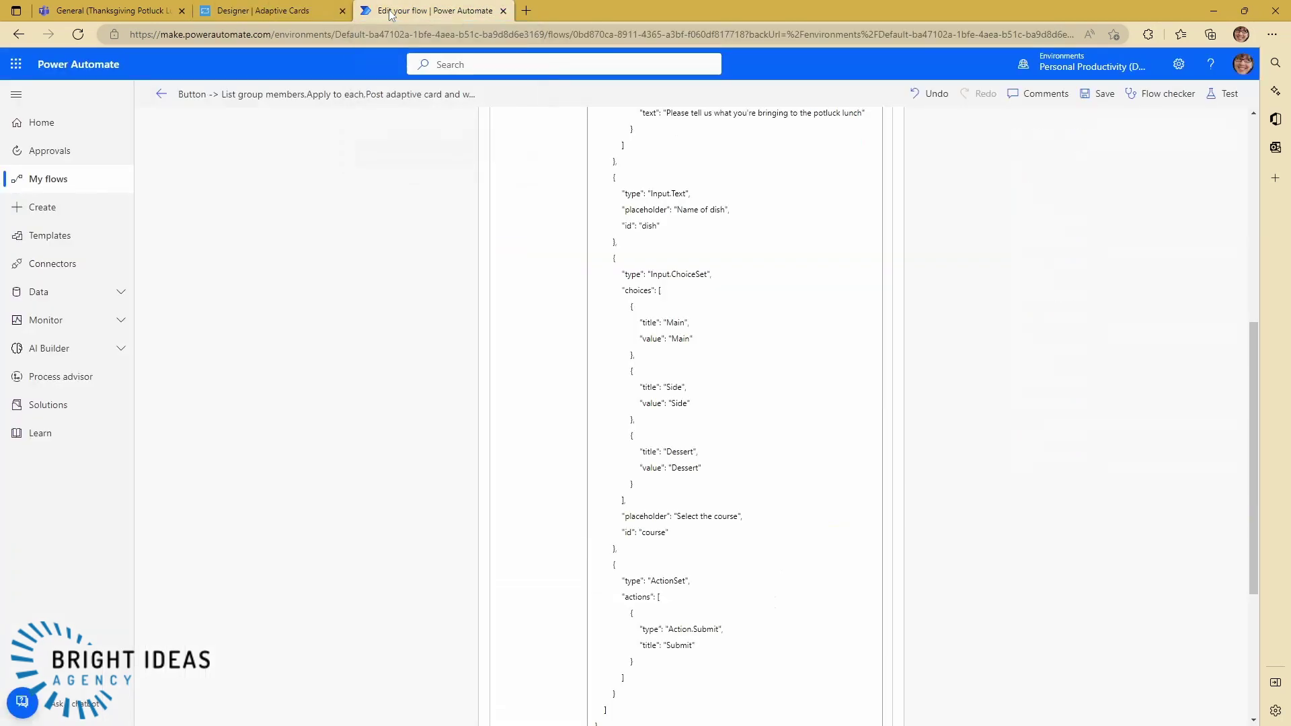
pyautogui.scroll(5, 662, 381)
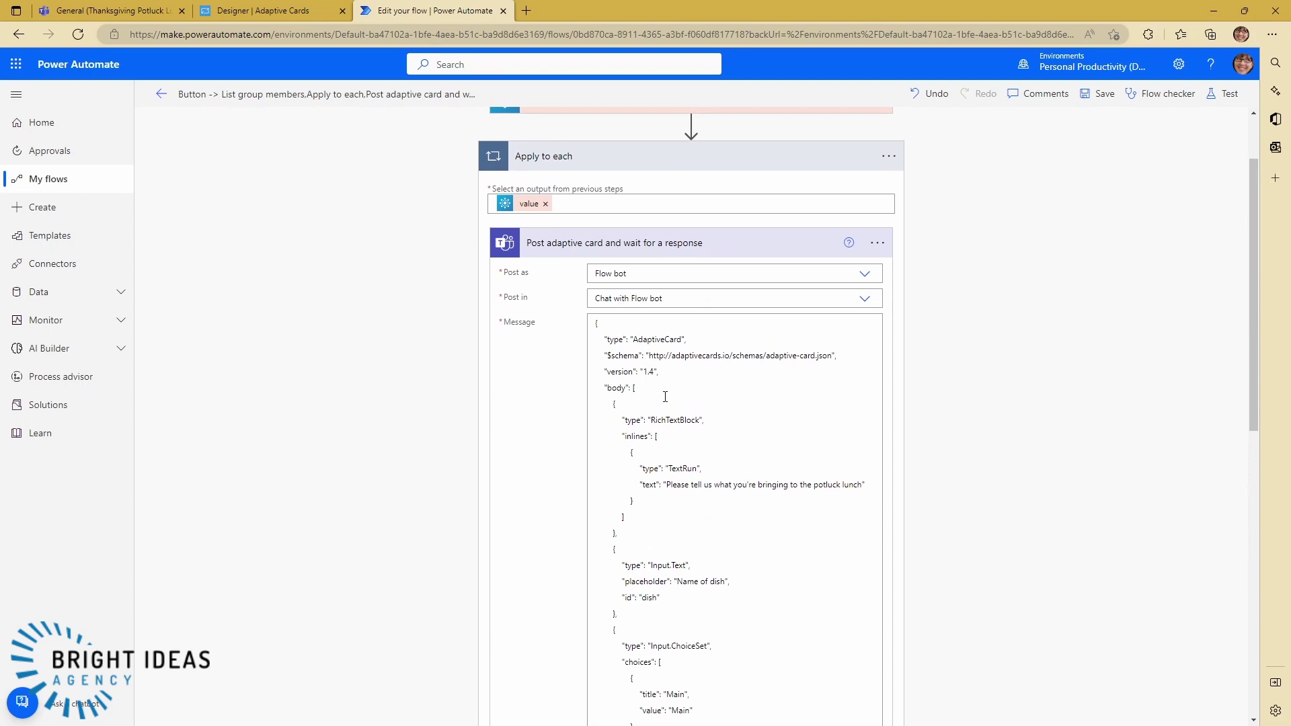
pyautogui.scroll(2, 732, 387)
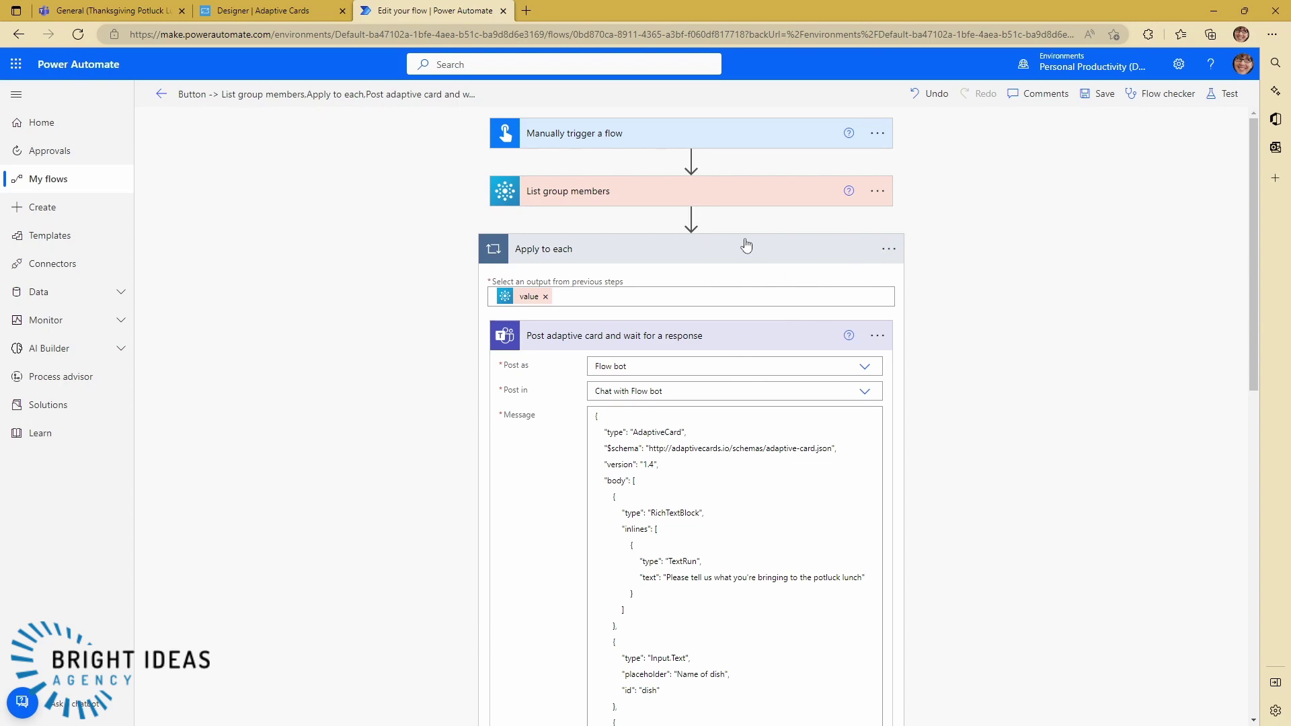
pyautogui.moveTo(692, 219)
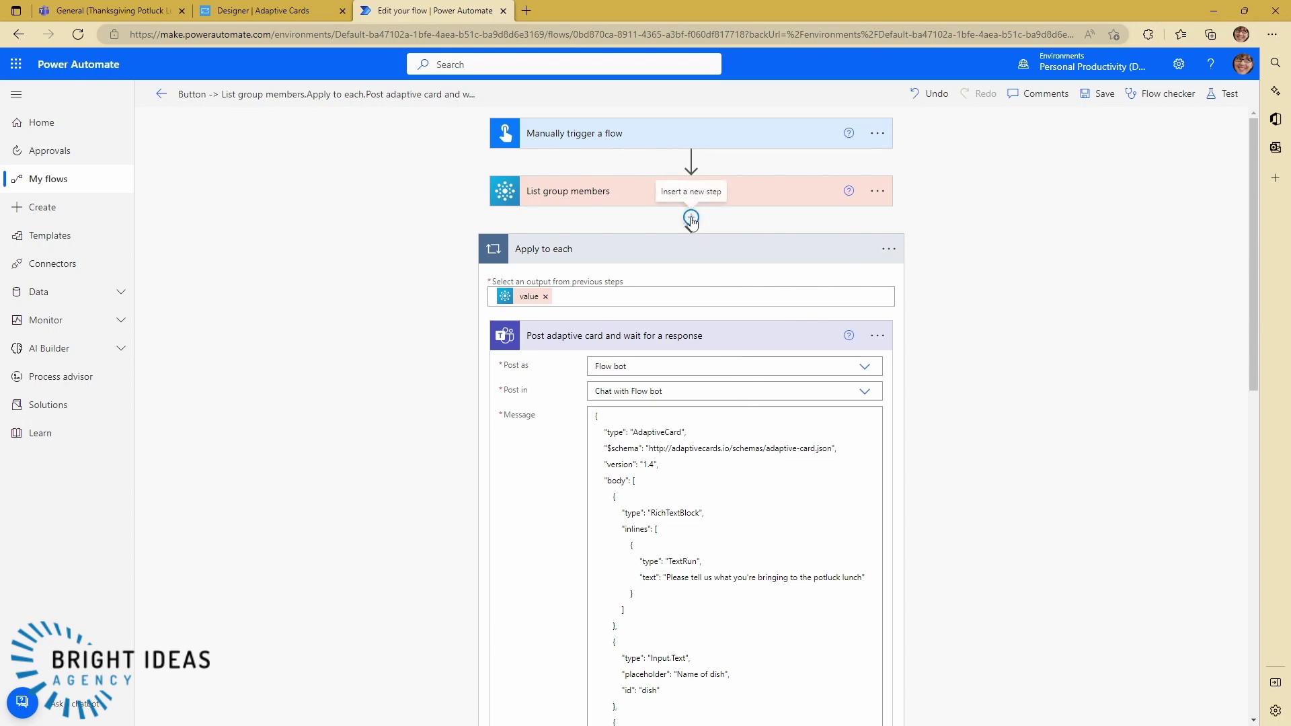
pyautogui.click(692, 219)
# Step: Add a Send an HTTP request to SharePoint action below List group members
pyautogui.click(687, 237)
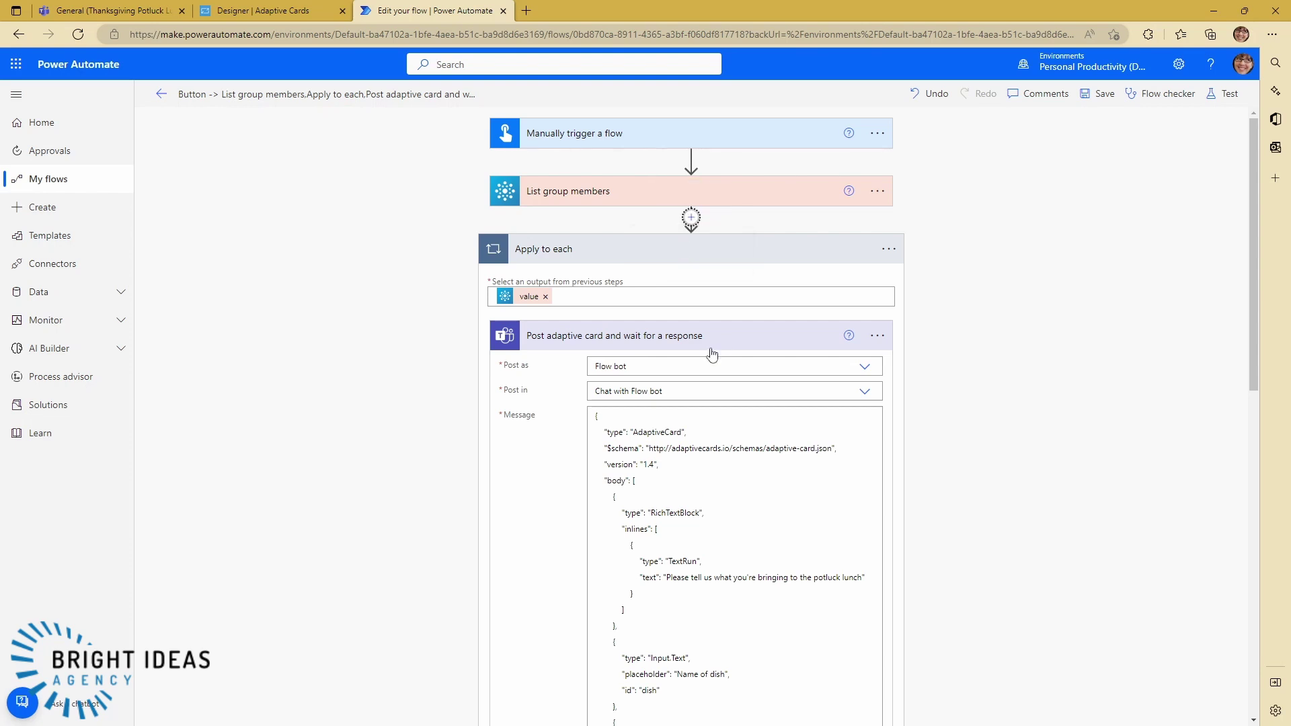
pyautogui.write('sharepoint')
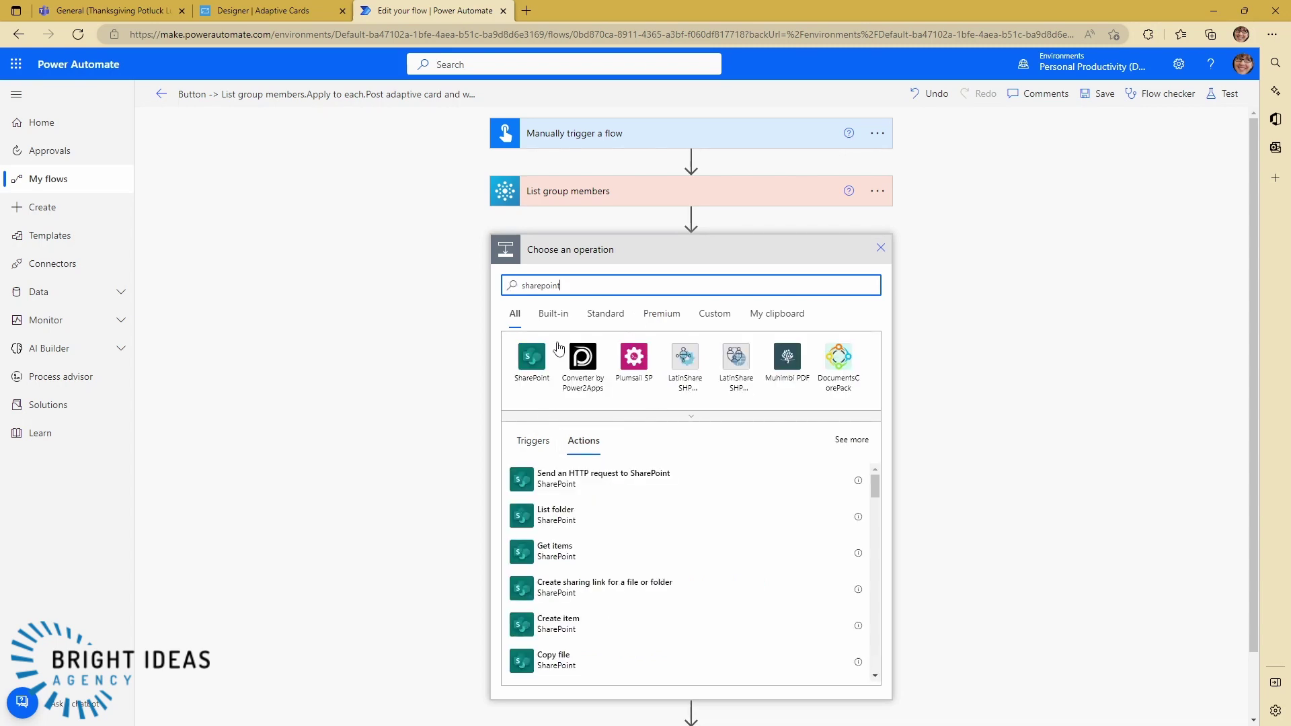
pyautogui.click(569, 479)
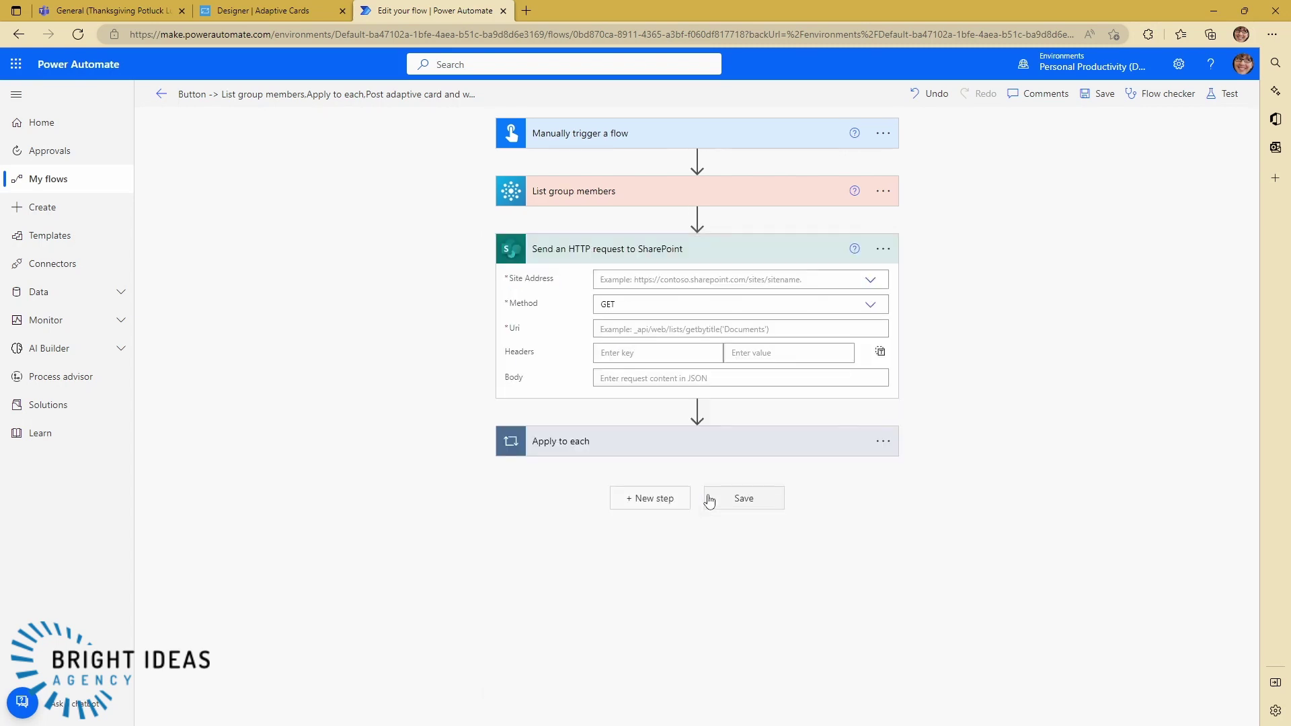
# Step: Target the Thanksgiving Potluck Lunch site and begin the Uri with '_api/web/Lists/GetByTitle'
pyautogui.click(869, 288)
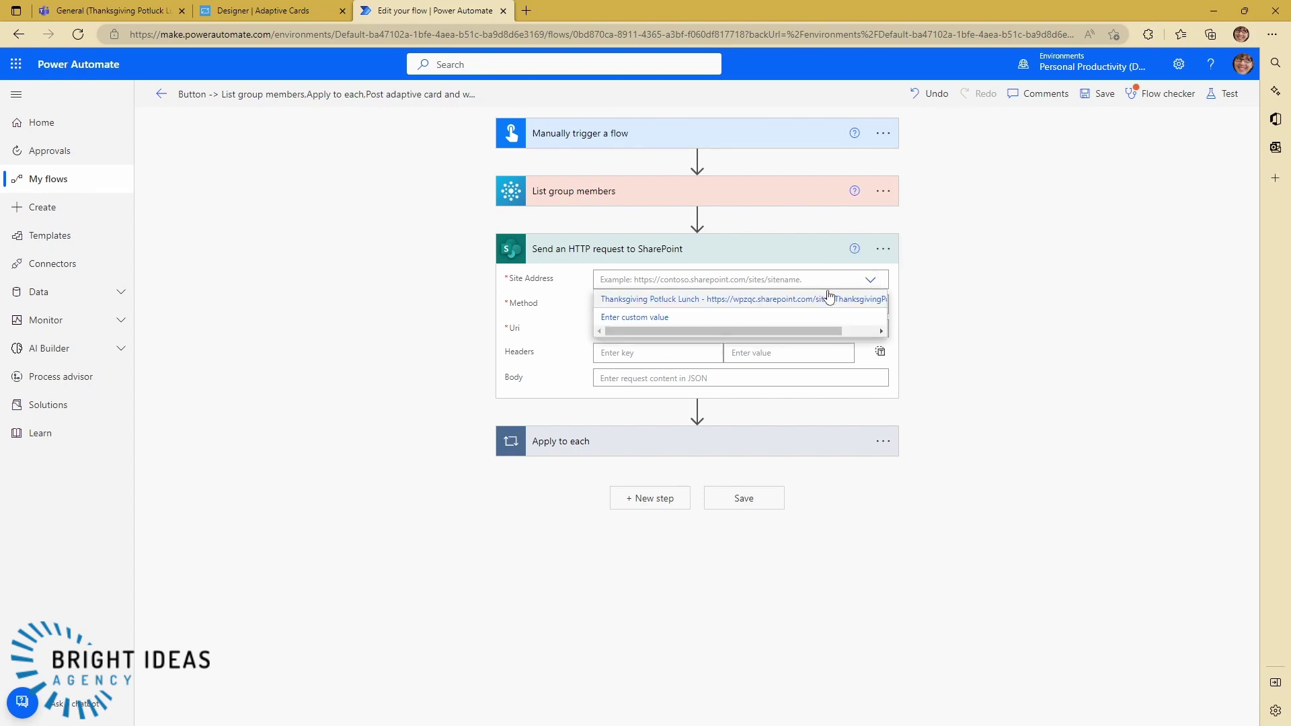
pyautogui.click(635, 302)
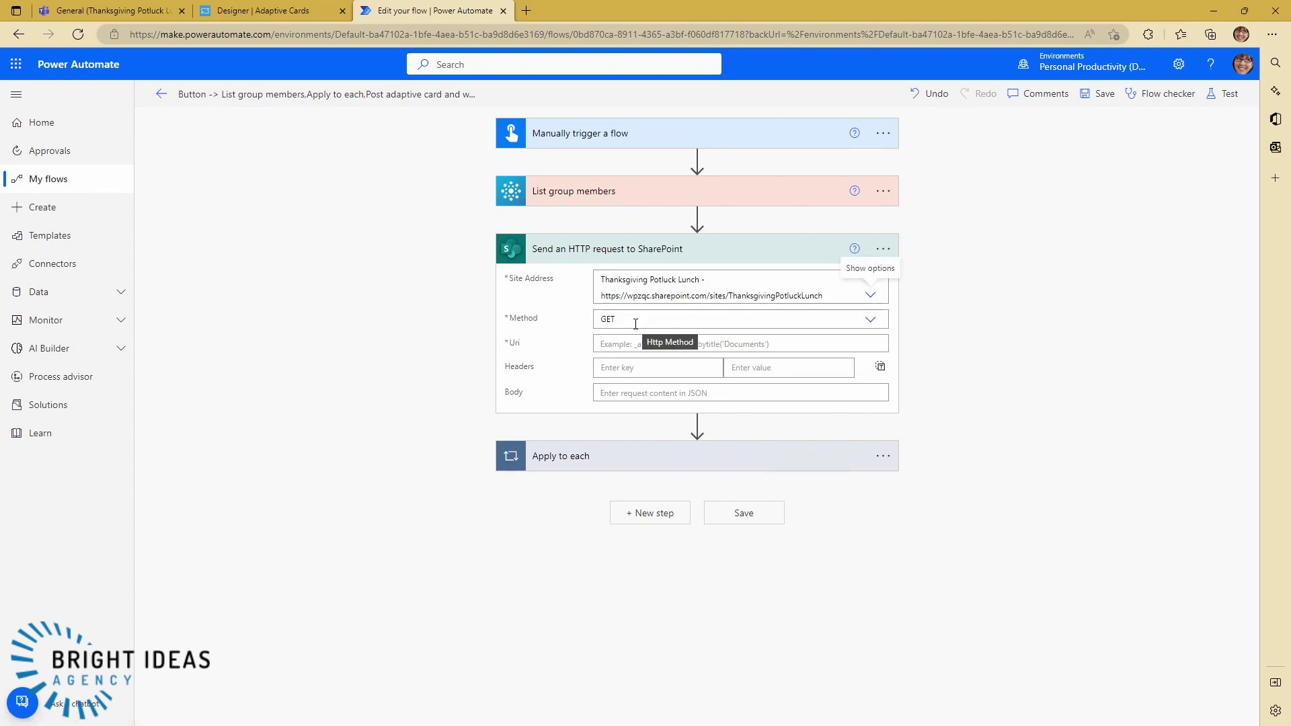
pyautogui.click(609, 344)
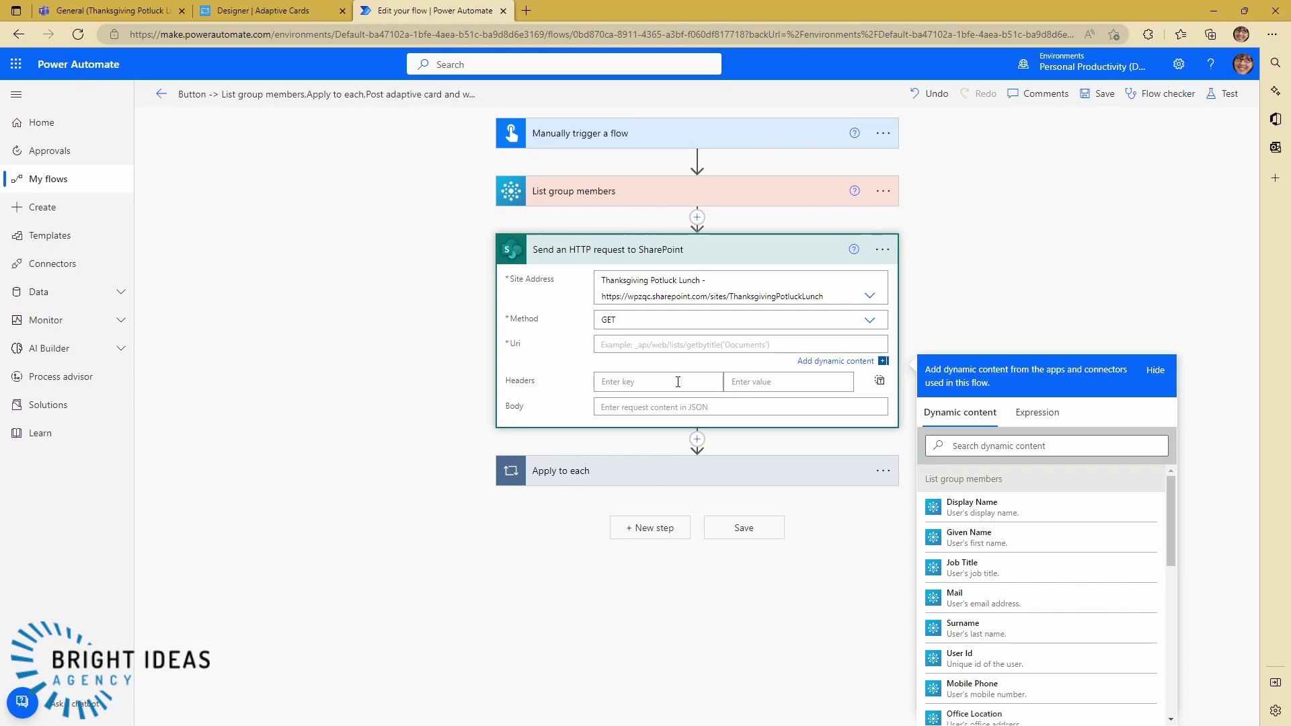
pyautogui.write('_api/')
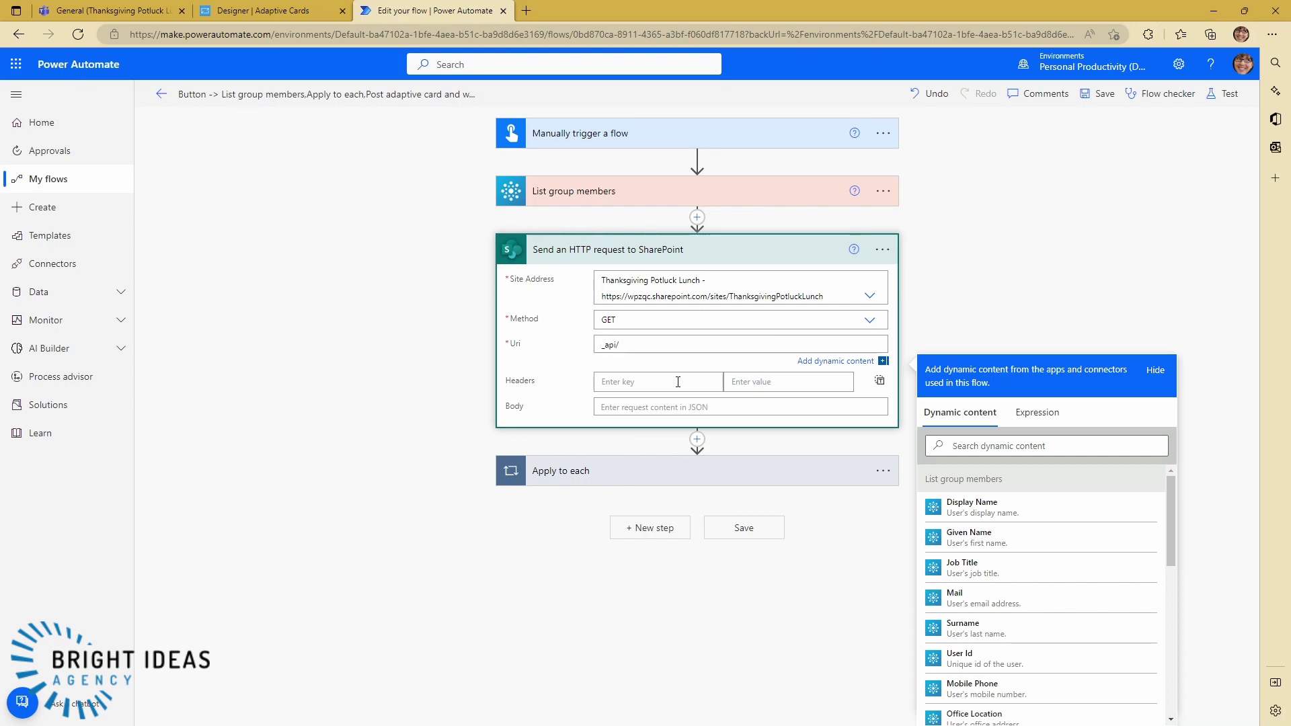
pyautogui.write("web/Lists/GetByTitle('")
# Step: Open the Teams Lunch Menu list in SharePoint from its more-actions menu
pyautogui.click(107, 12)
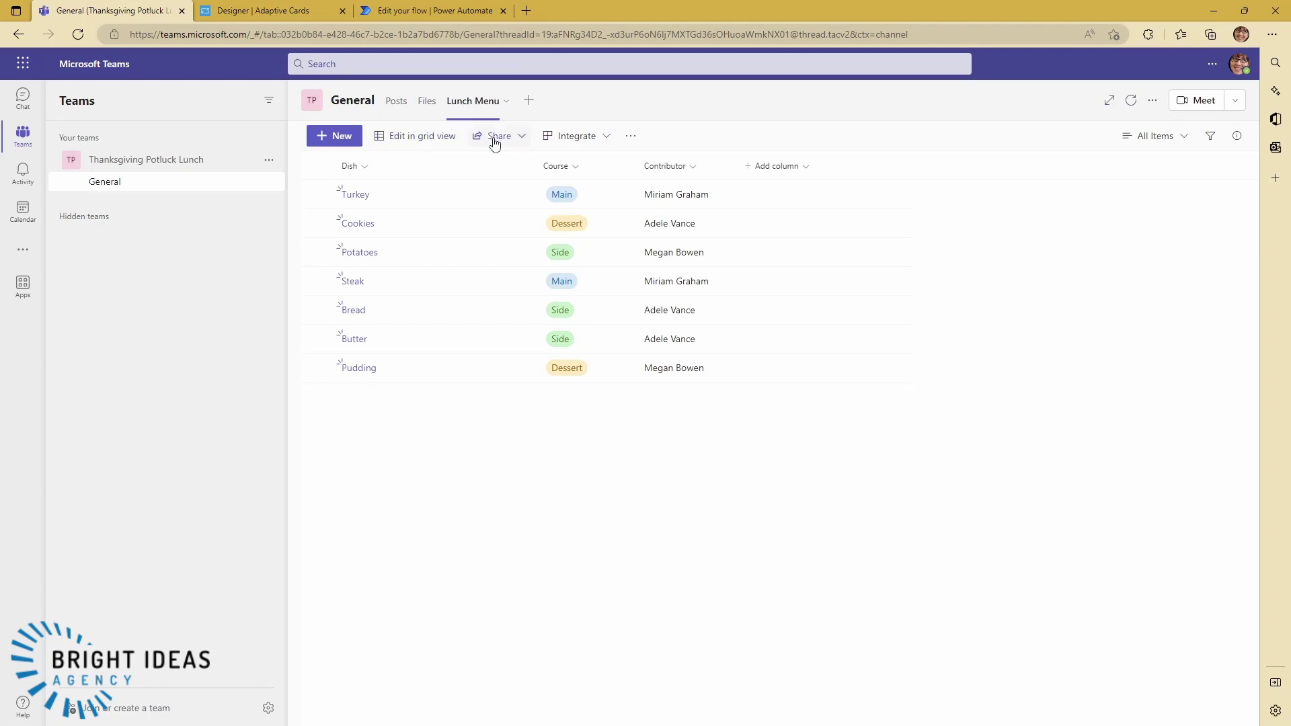
pyautogui.click(632, 138)
pyautogui.click(658, 190)
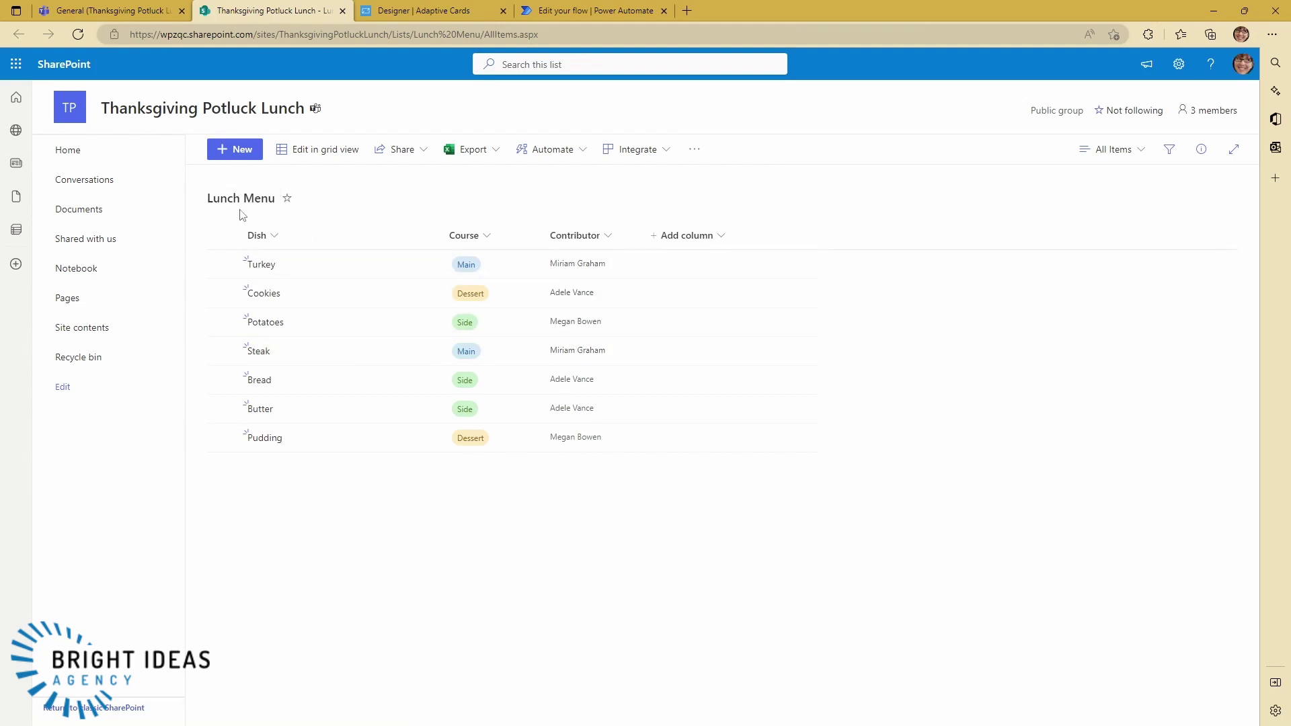
# Step: Complete the Uri as _api/web/Lists/GetByTitle('Lunch Menu')/Fields/GetByTitle('Course')?$Select=Choices
pyautogui.click(557, 12)
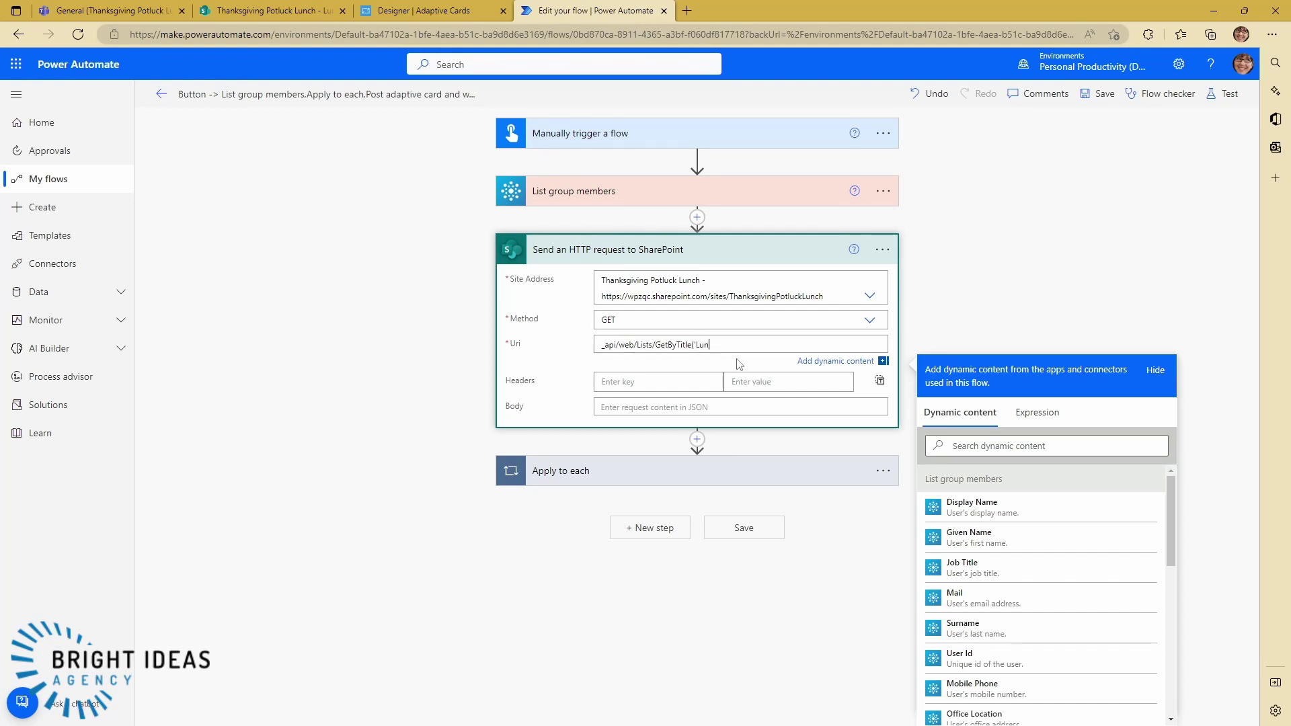
pyautogui.write("nu')/Fields/GetByTitle")
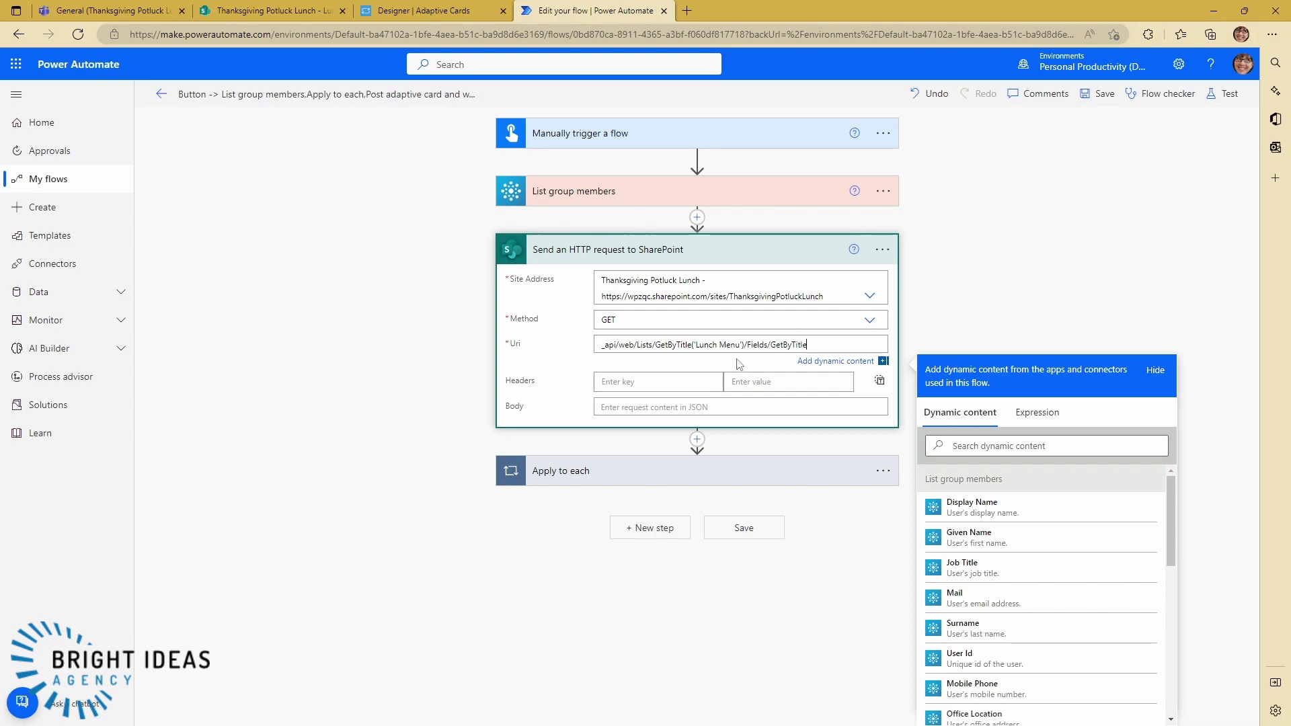
pyautogui.write("('")
pyautogui.click(239, 15)
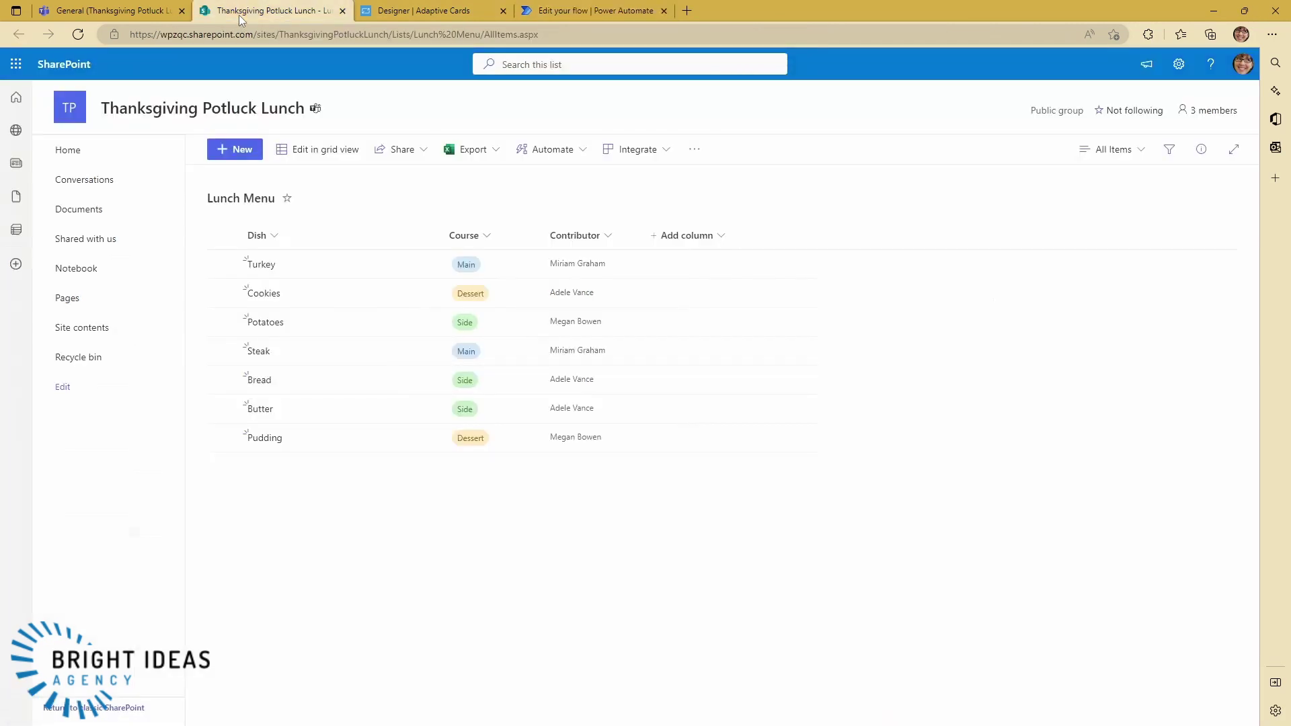
pyautogui.click(564, 11)
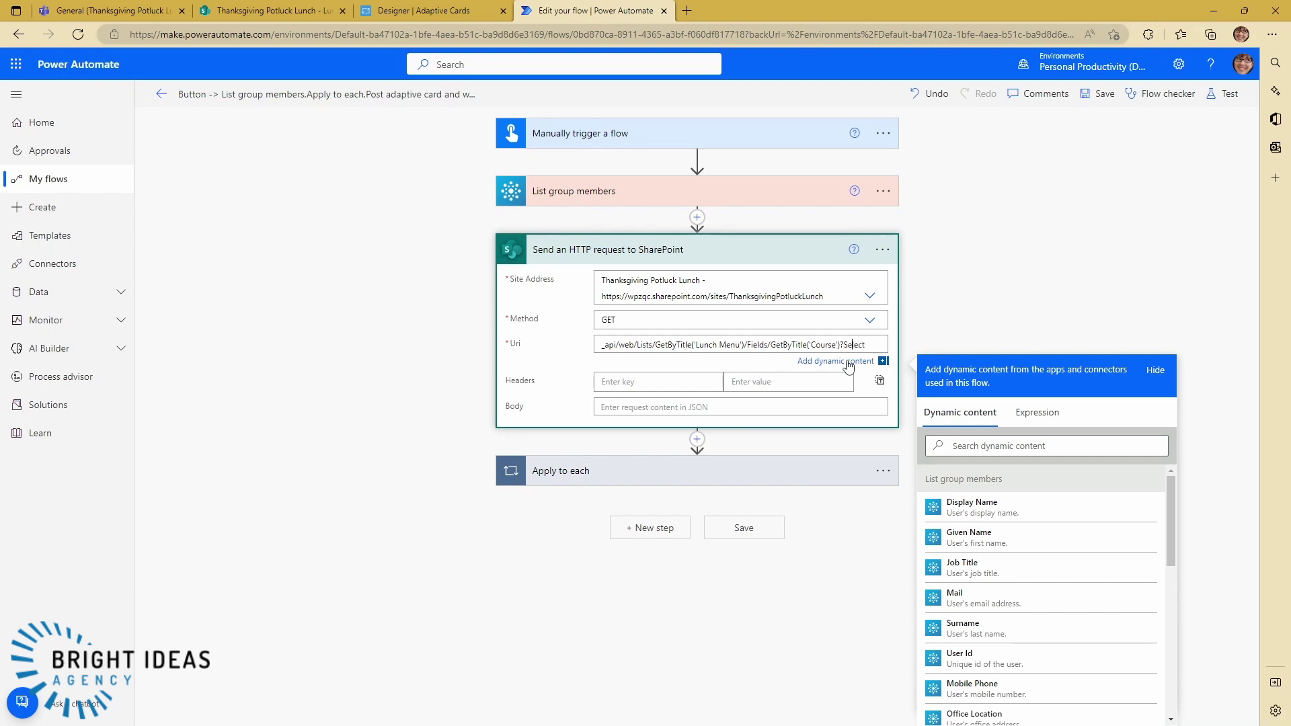
pyautogui.write('$Select=Choices')
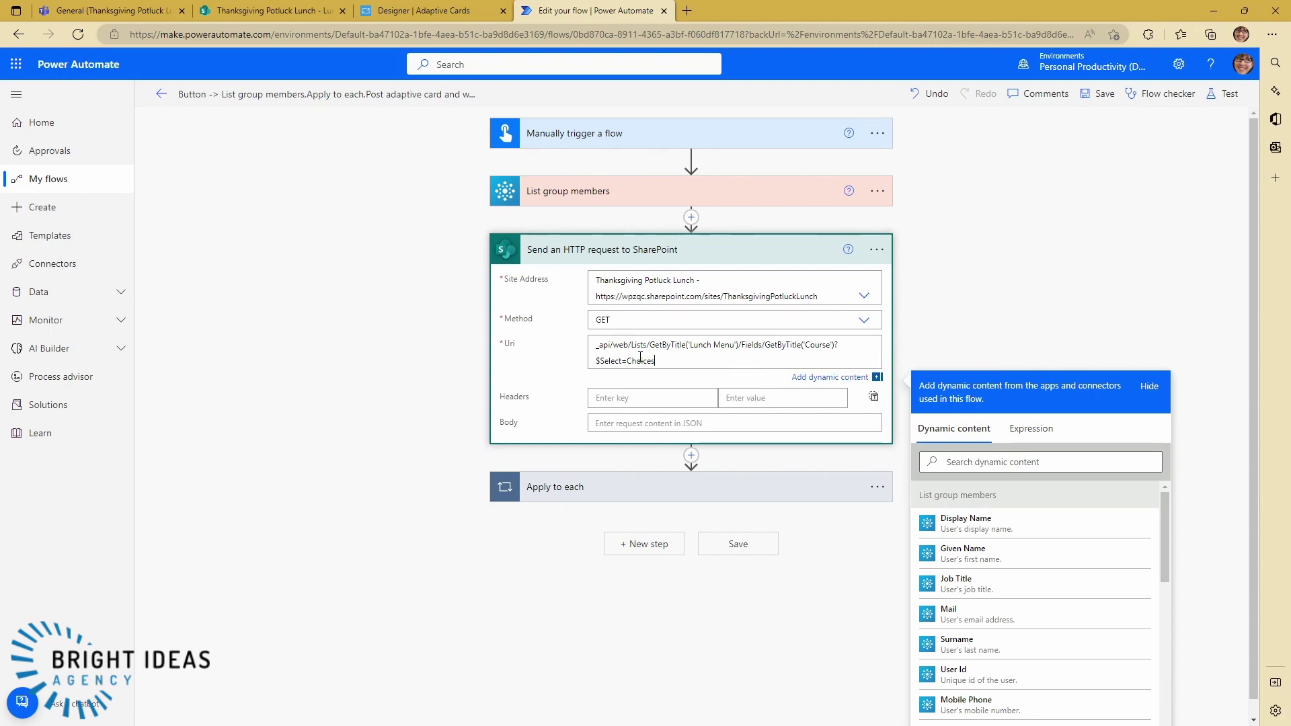
pyautogui.click(928, 329)
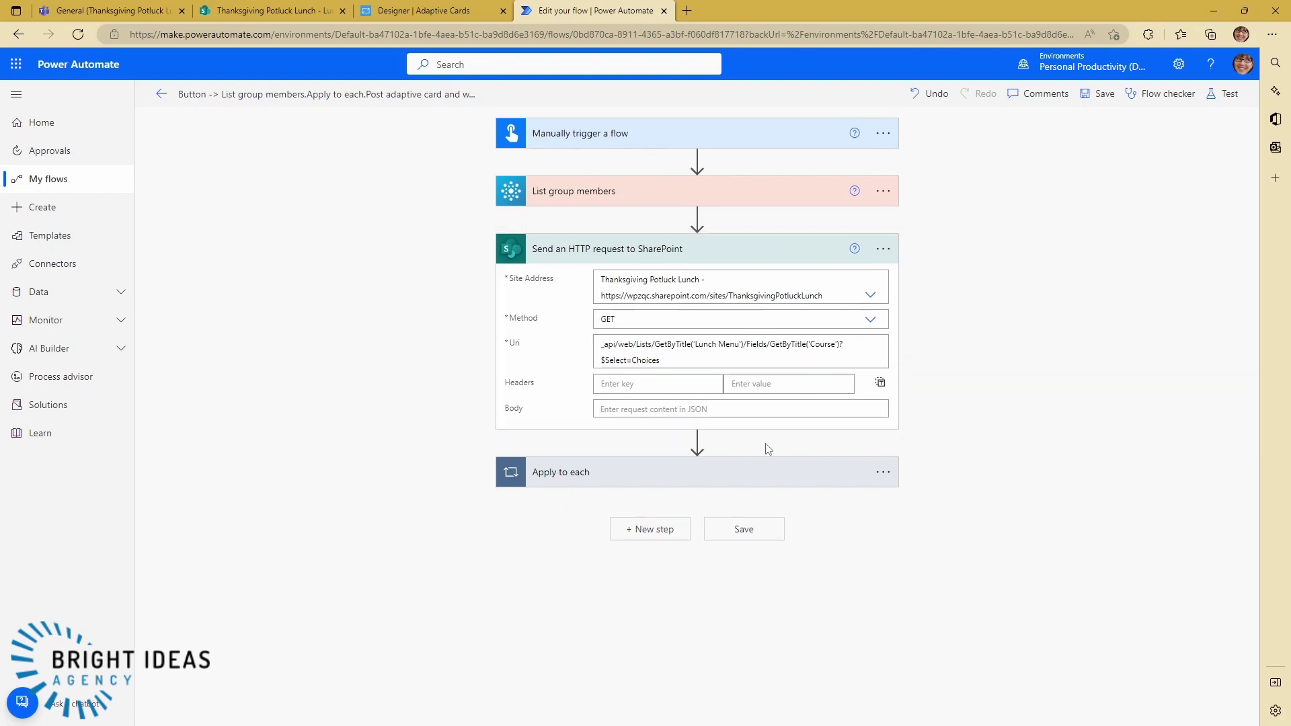
# Step: Add a Terminate action right after the SharePoint HTTP request, before Apply to each
pyautogui.click(697, 439)
pyautogui.click(675, 463)
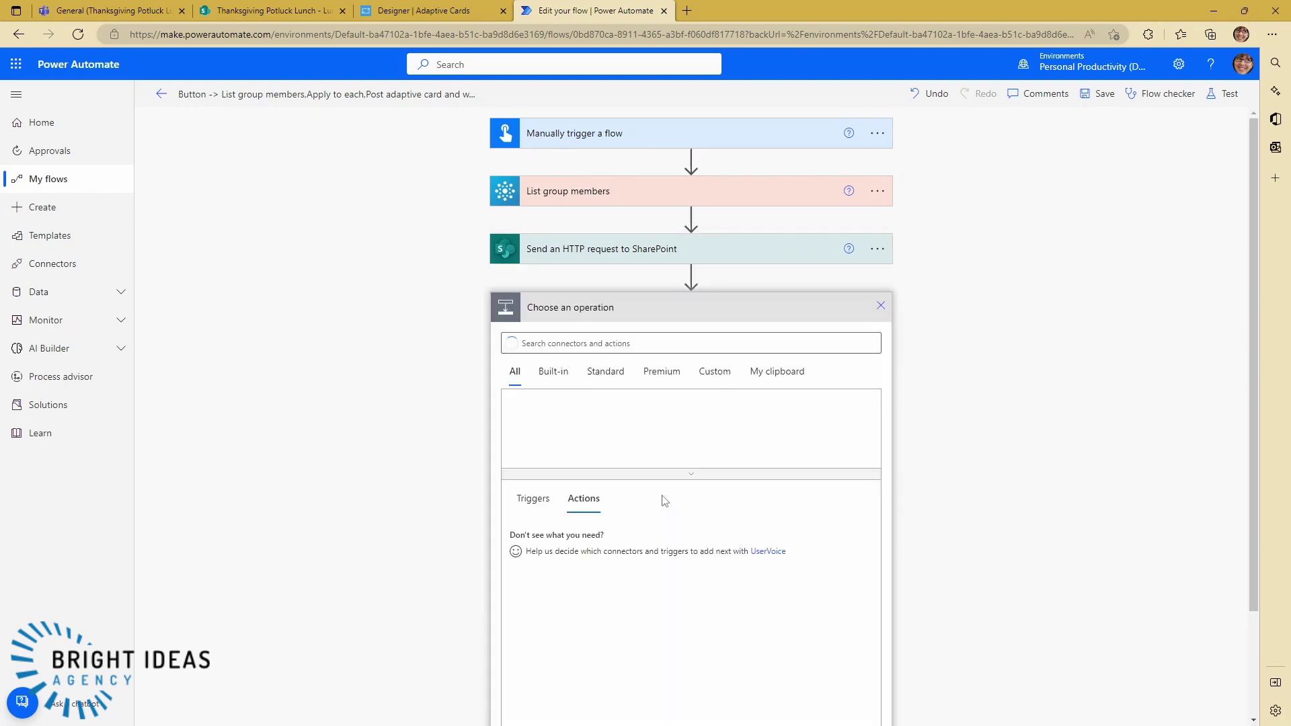
pyautogui.write('termin')
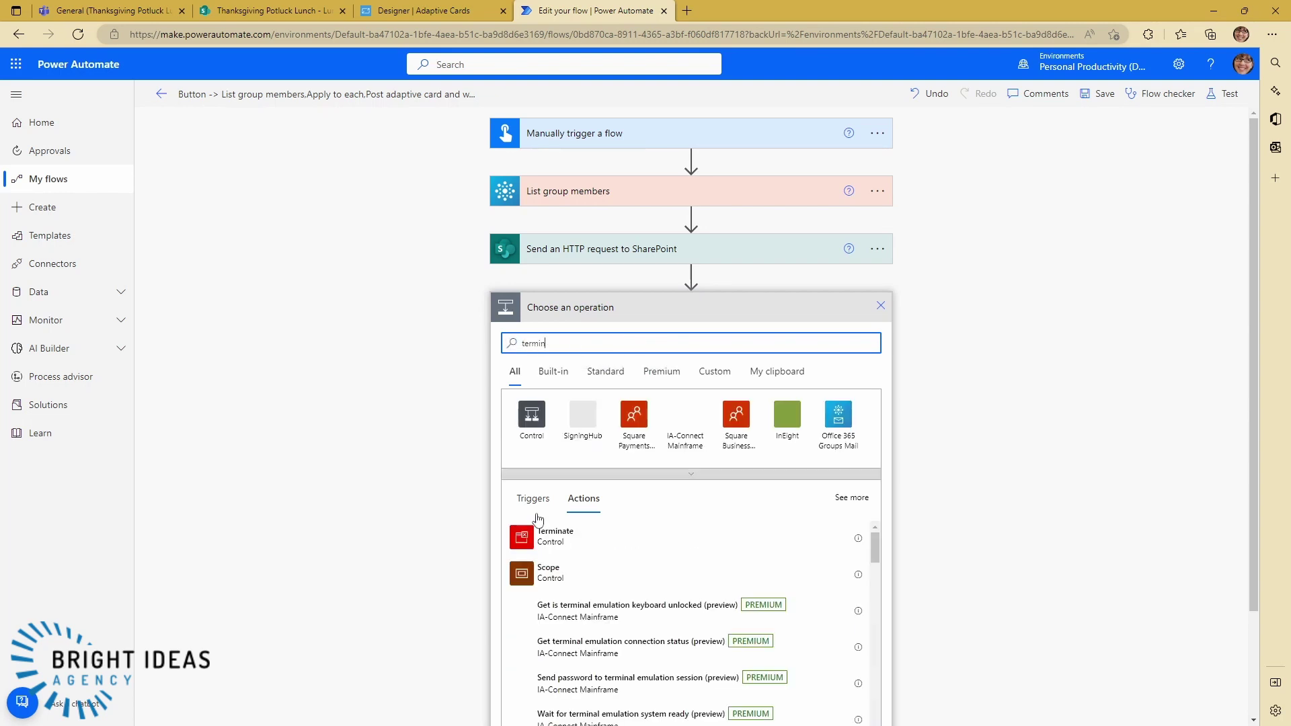
pyautogui.click(541, 538)
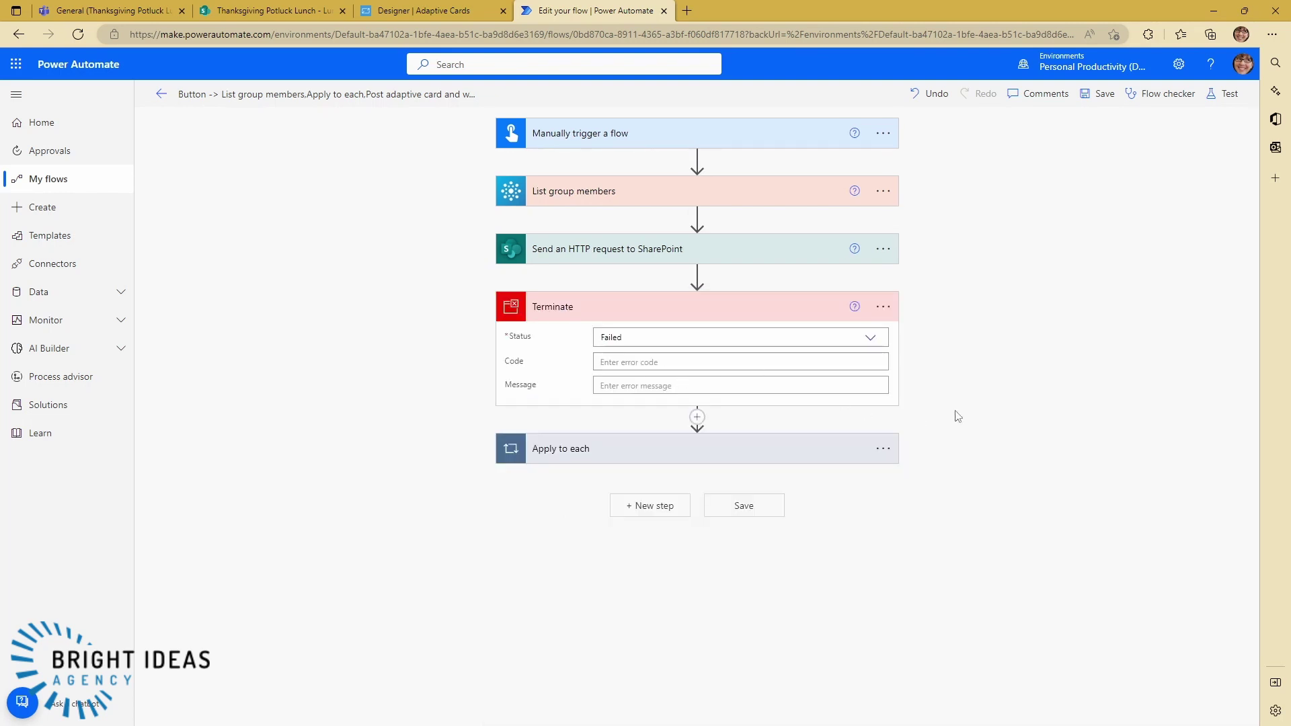
# Step: Save the flow and start a manually triggered test run
pyautogui.click(693, 254)
pyautogui.click(1235, 98)
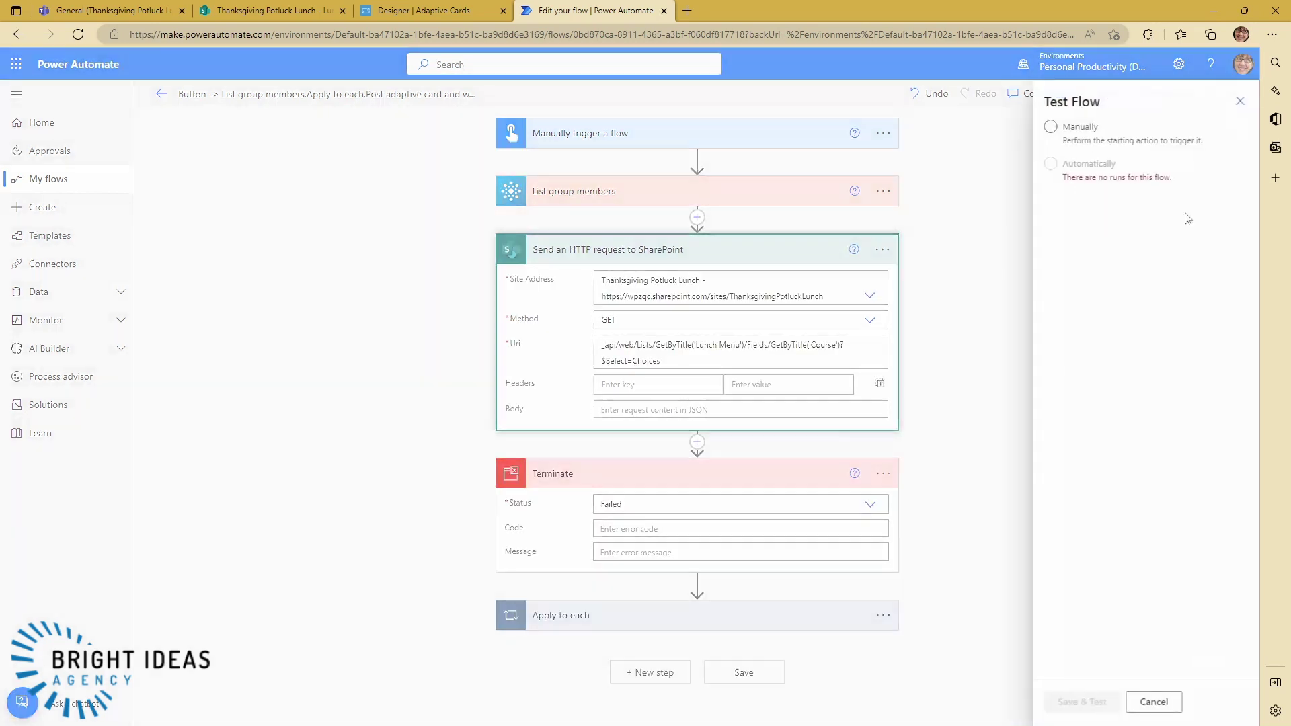
pyautogui.click(1048, 127)
pyautogui.click(1079, 702)
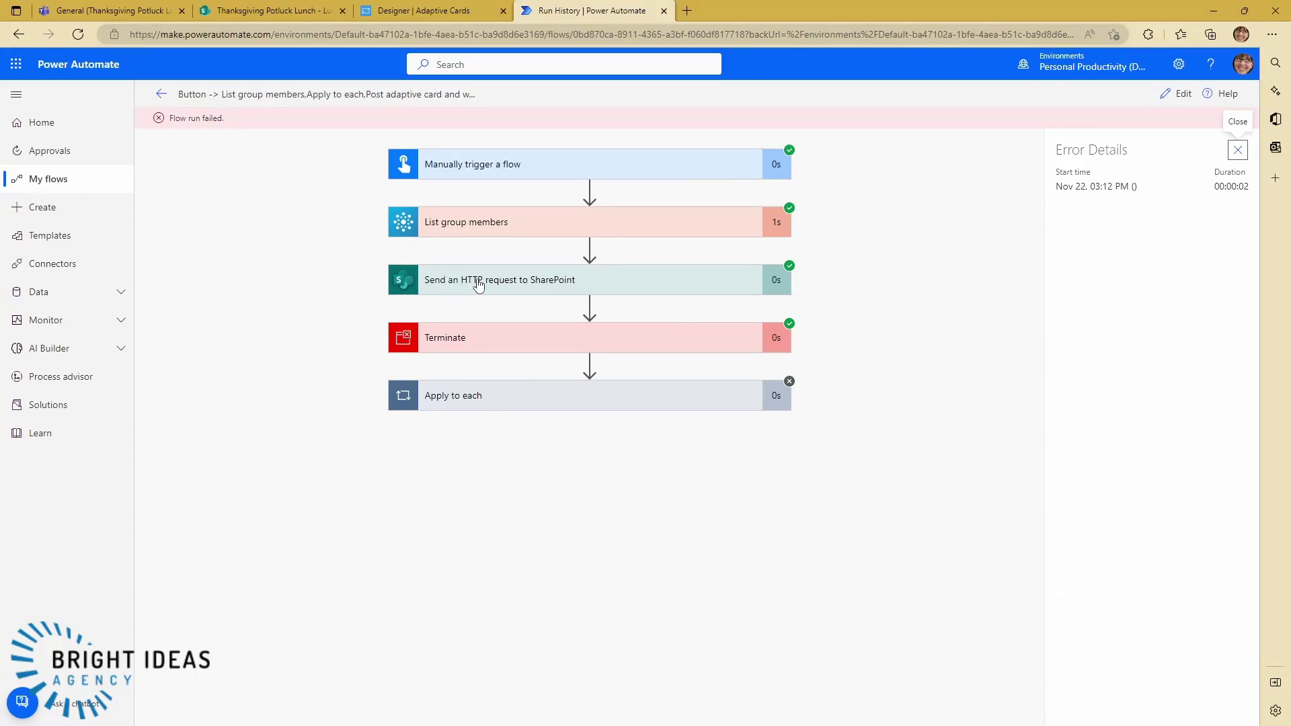
# Step: Select and copy the HTTP request's output body listing Main, Side, Dessert and Dishware
pyautogui.click(498, 318)
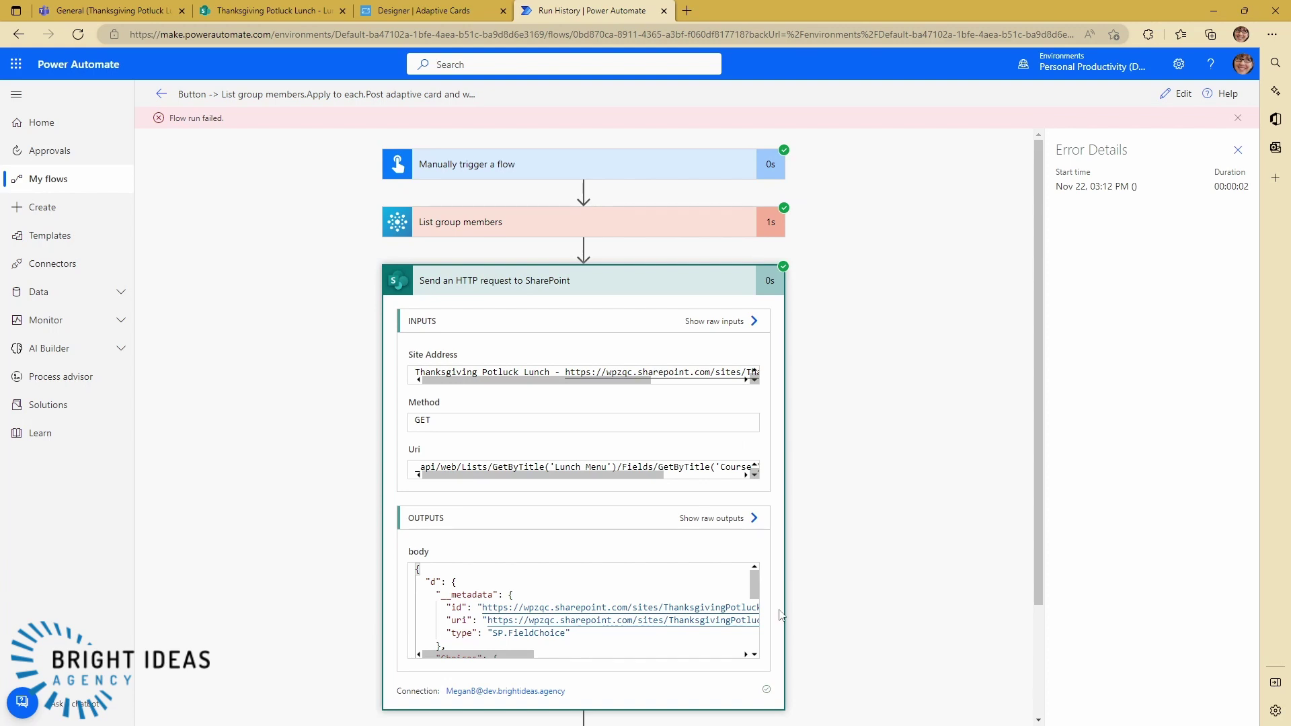
pyautogui.moveTo(759, 587); pyautogui.dragTo(755, 633)
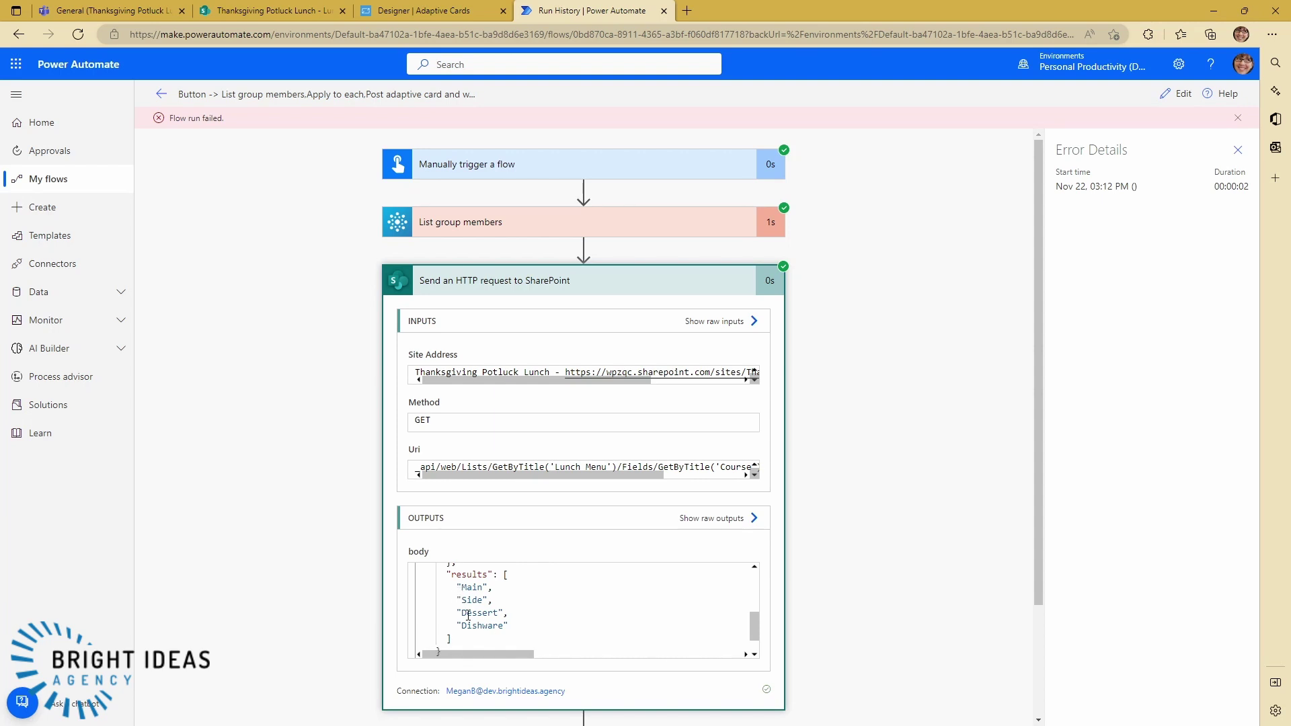
pyautogui.scroll(-1, 485, 614)
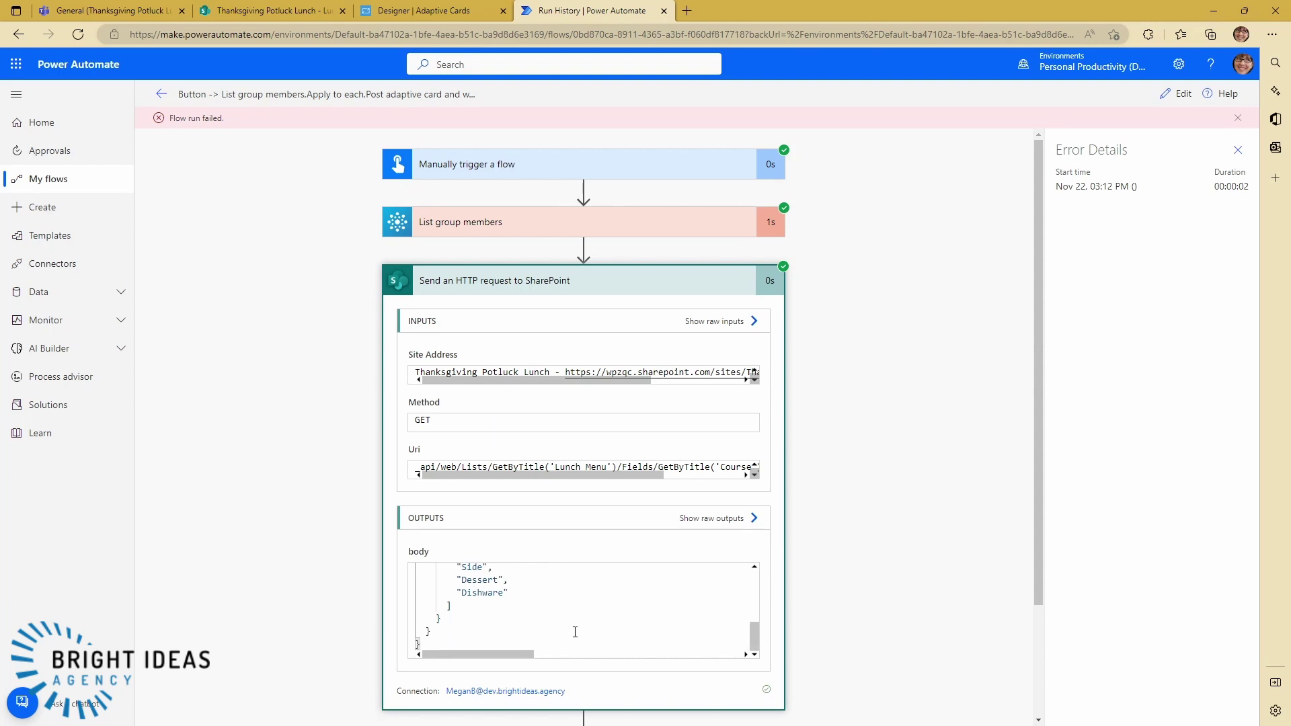
pyautogui.hotkey('ctrl', 'Home')
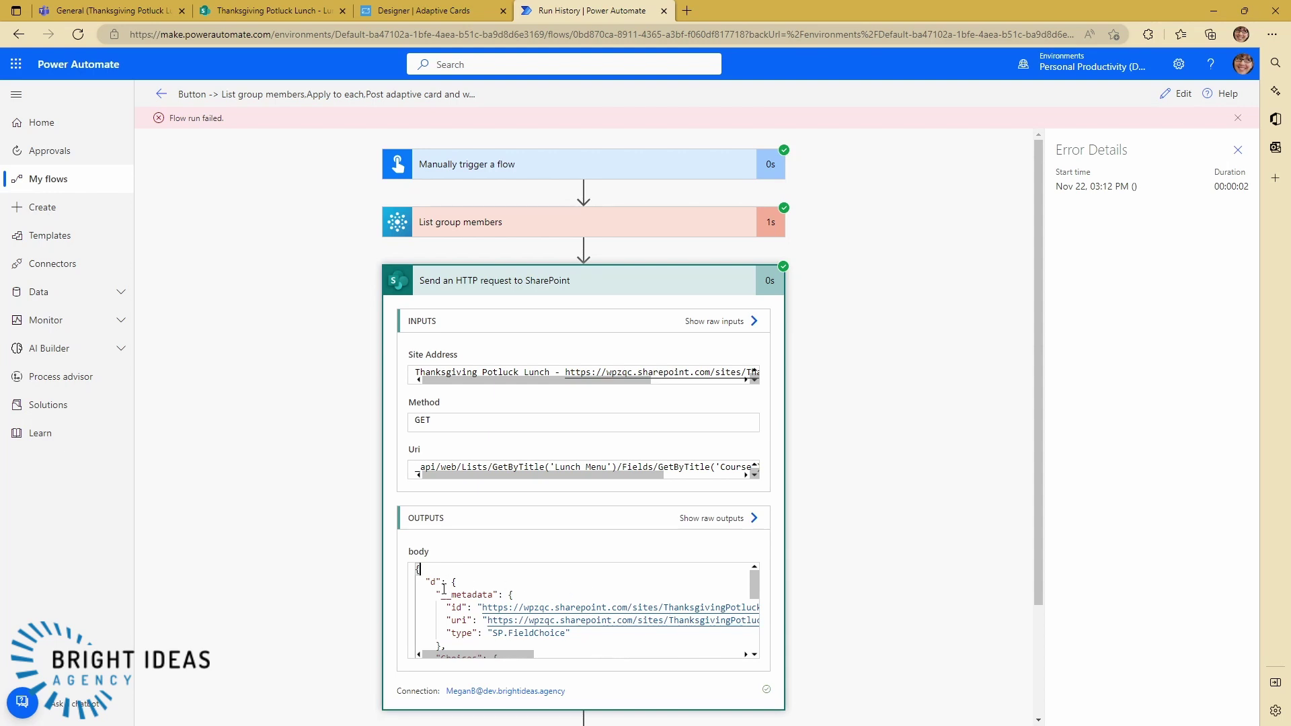
pyautogui.moveTo(419, 572); pyautogui.dragTo(429, 642)
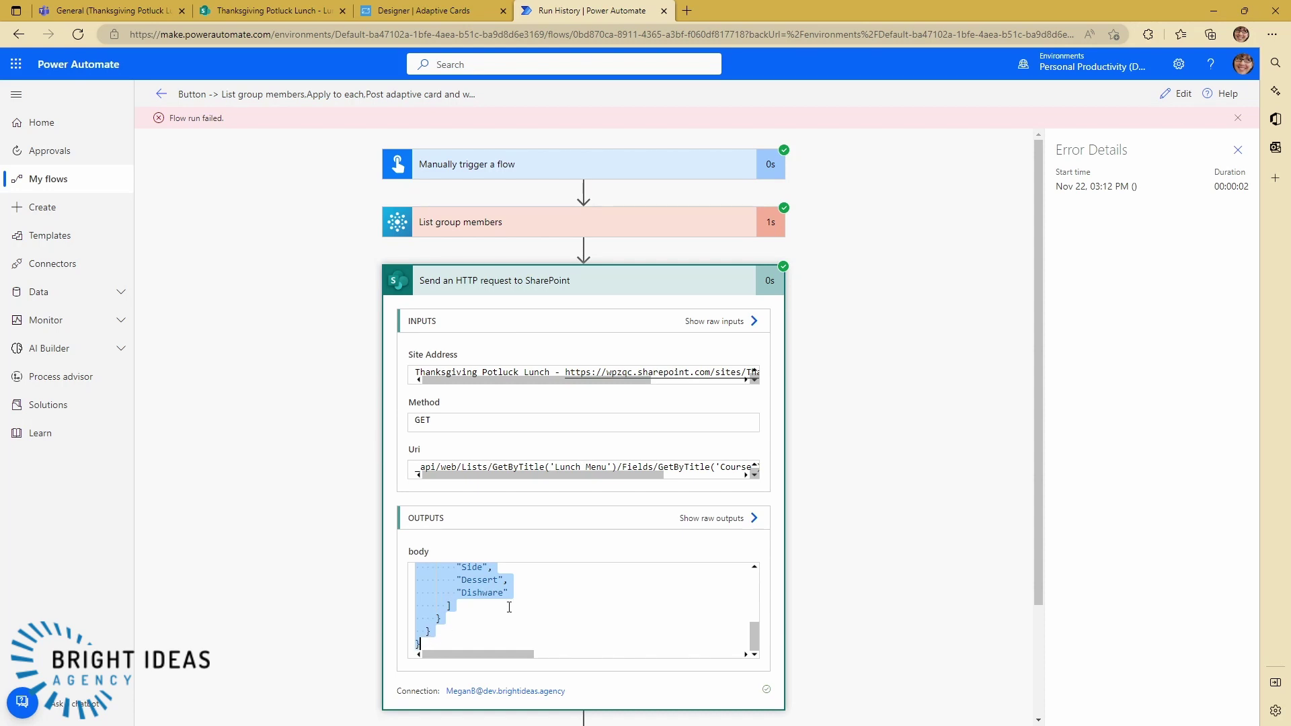
# Step: Add a Parse JSON action between the HTTP request and Terminate
pyautogui.click(1176, 94)
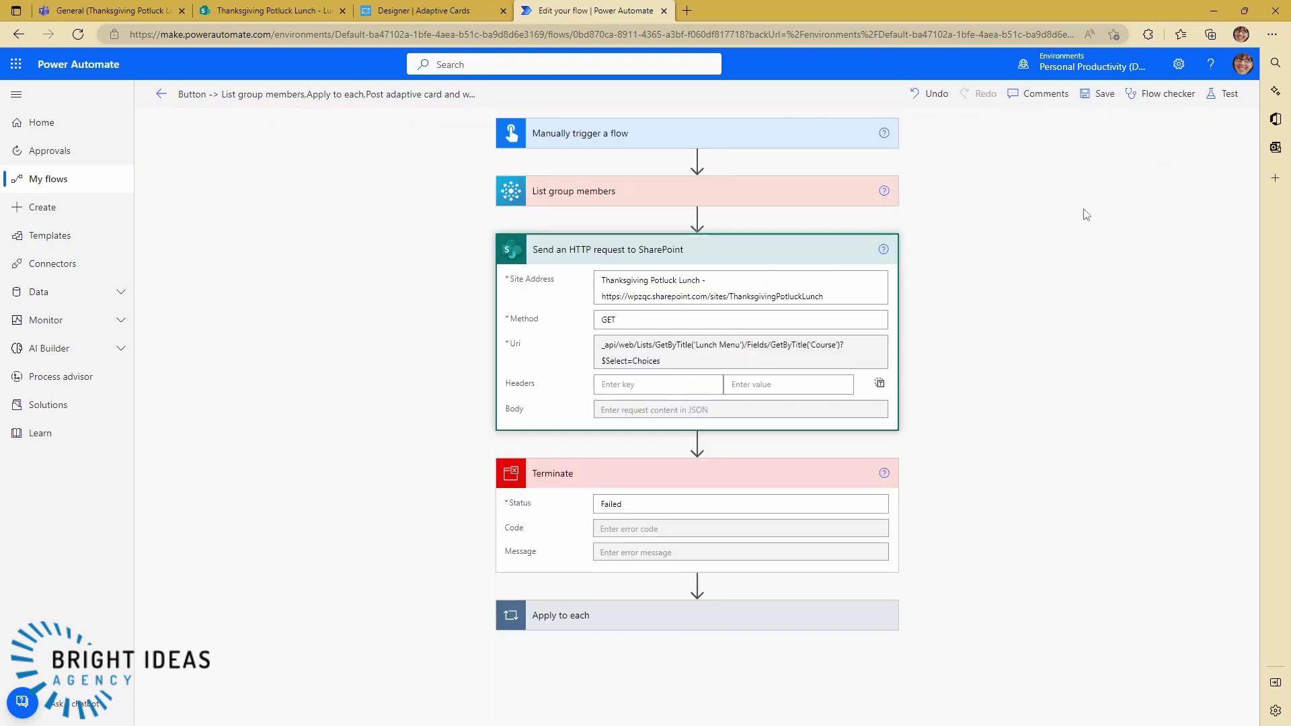
pyautogui.click(697, 442)
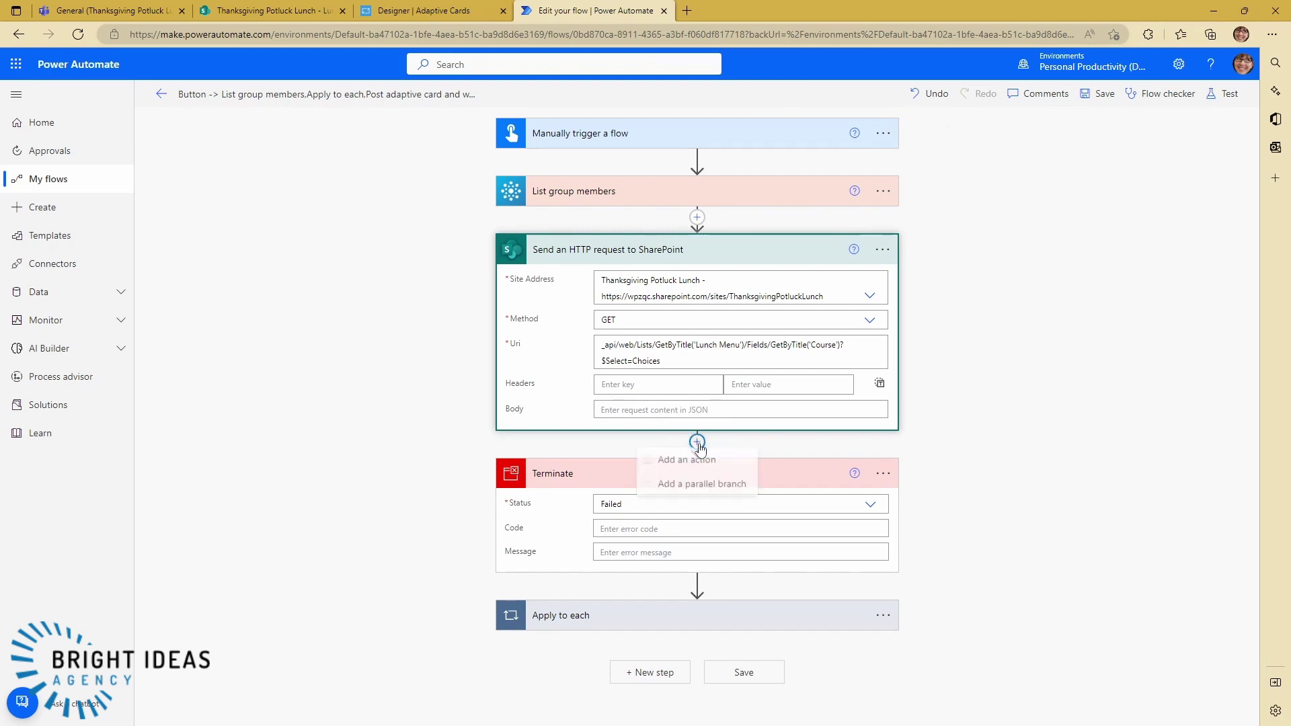
pyautogui.click(682, 464)
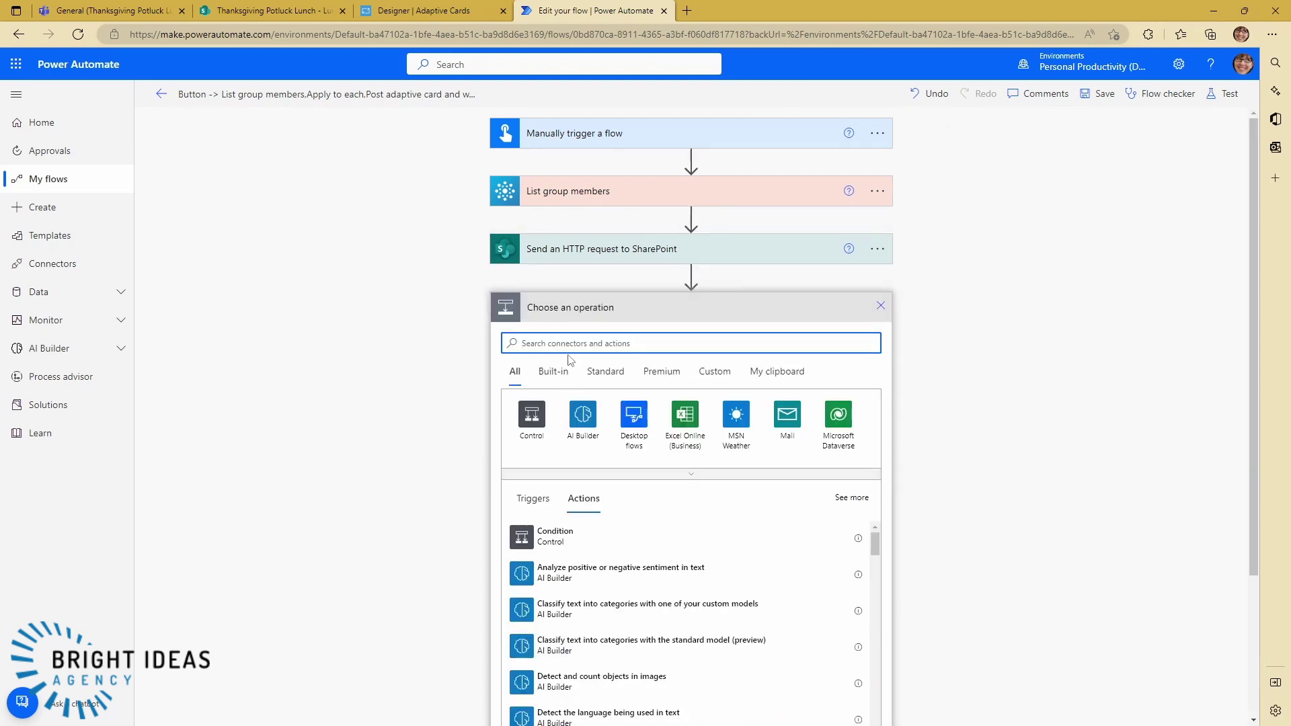
pyautogui.write('parse')
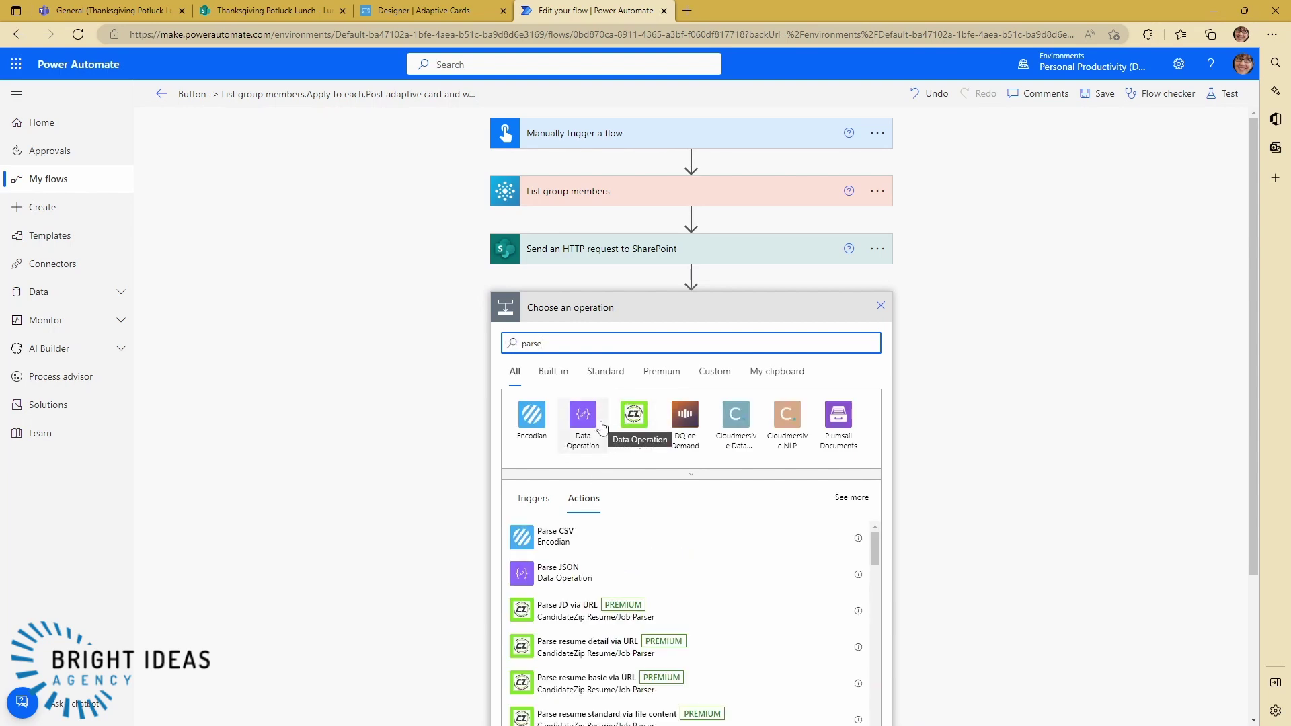
pyautogui.click(558, 572)
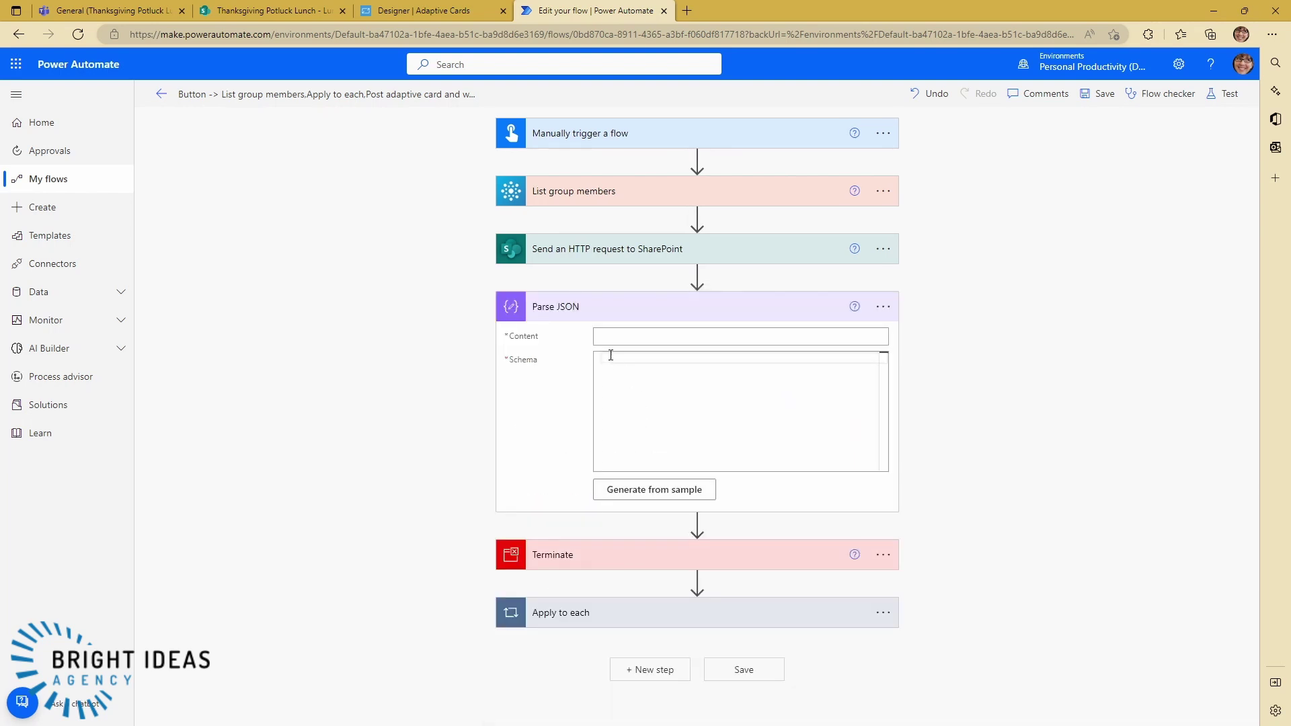
# Step: Set Parse JSON content to the HTTP request body and generate its schema from the pasted sample
pyautogui.click(605, 335)
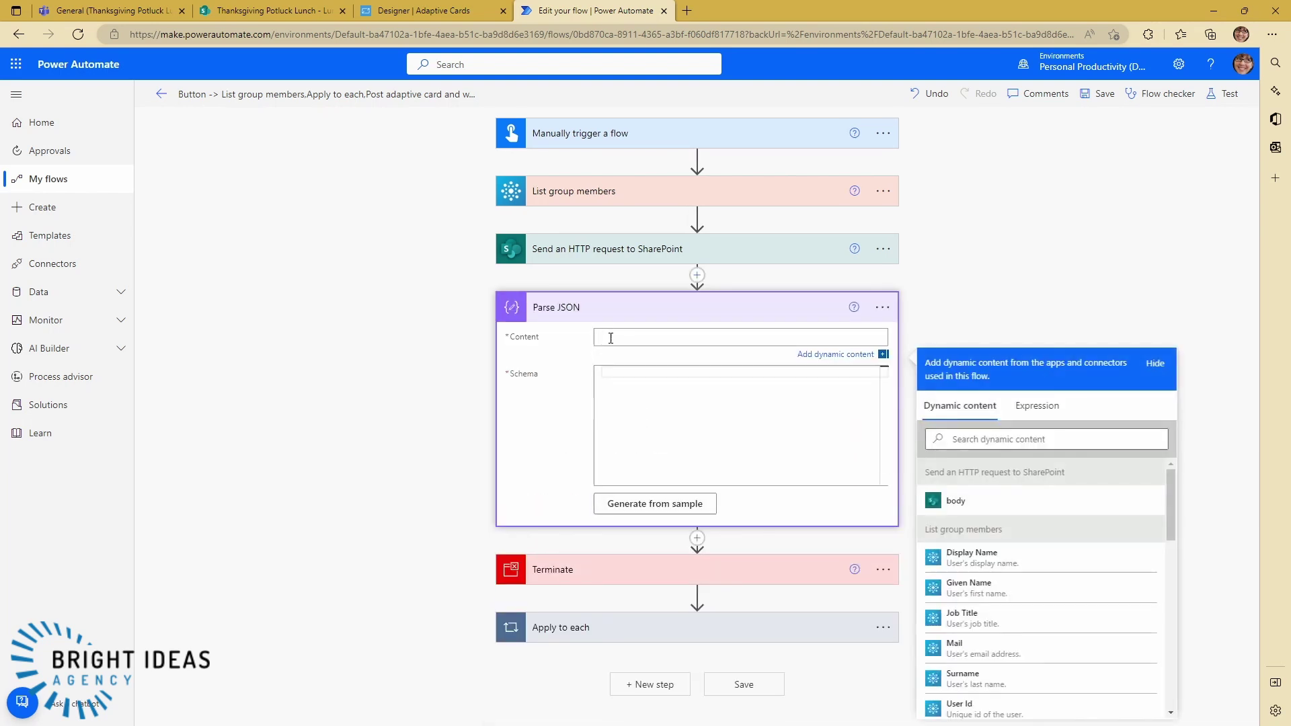
pyautogui.click(956, 500)
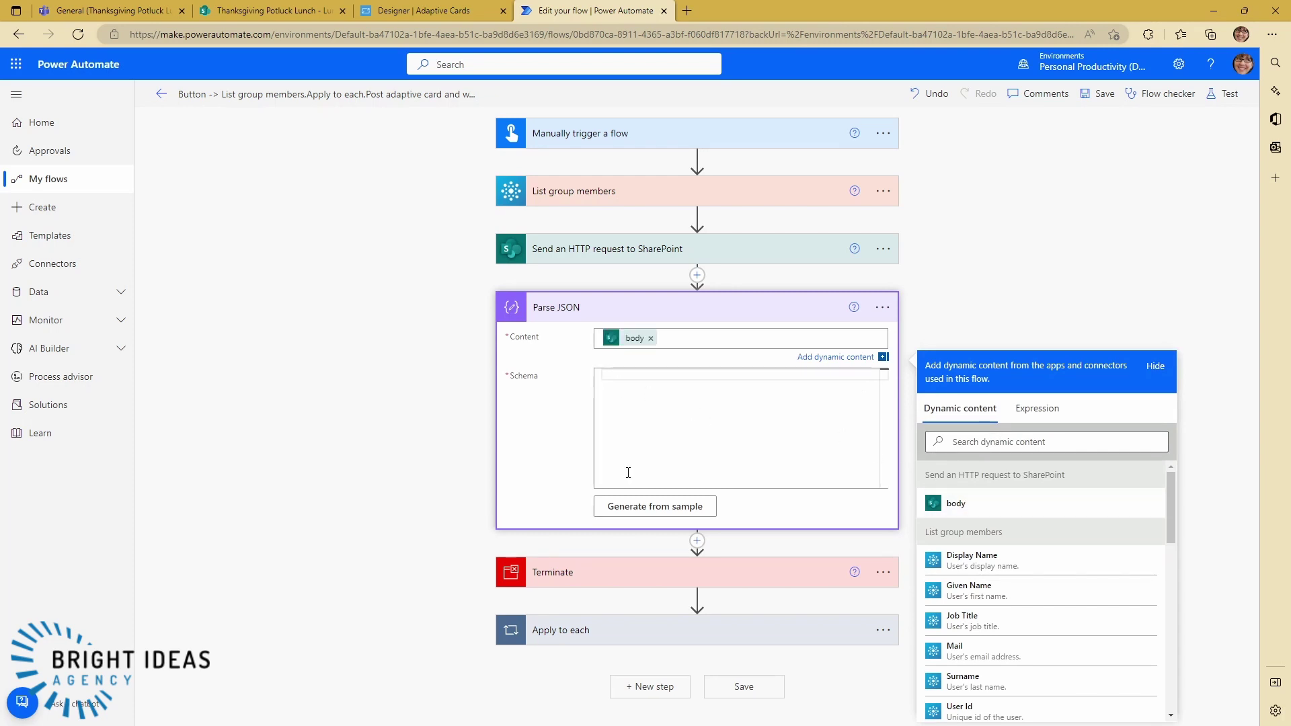
pyautogui.click(626, 507)
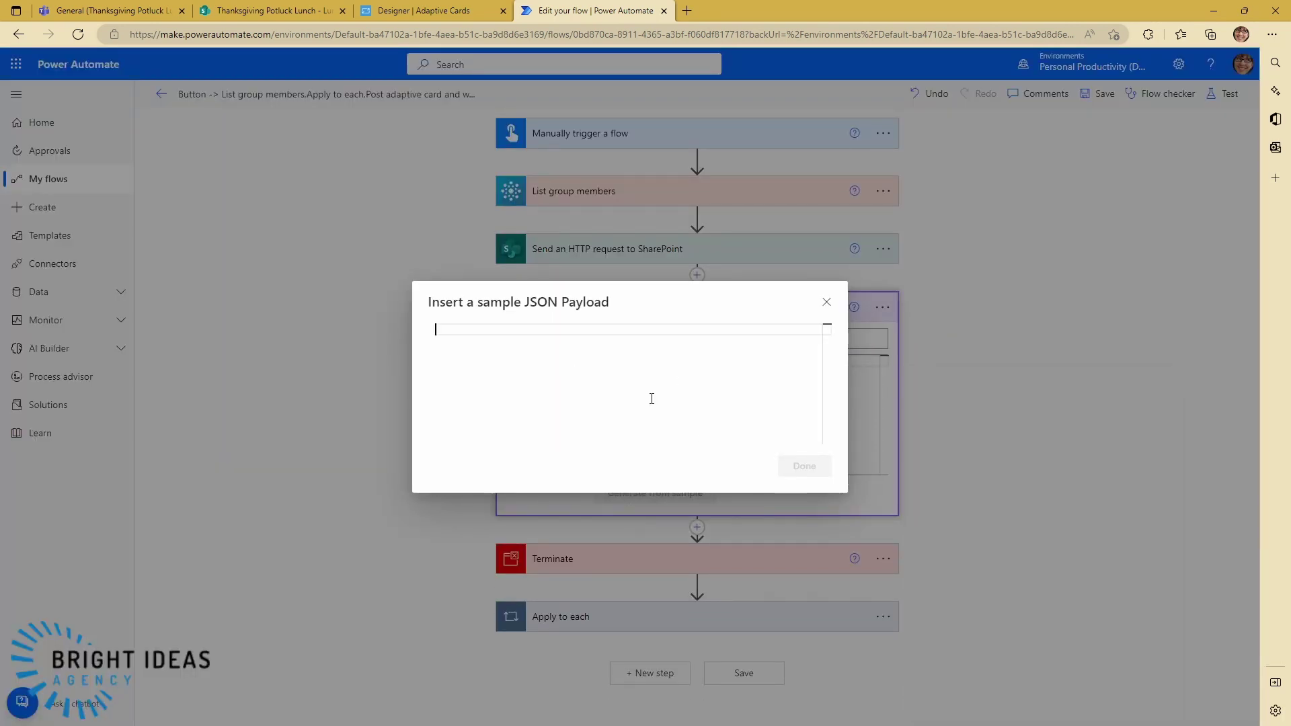
pyautogui.hotkey('ctrl', 'v')
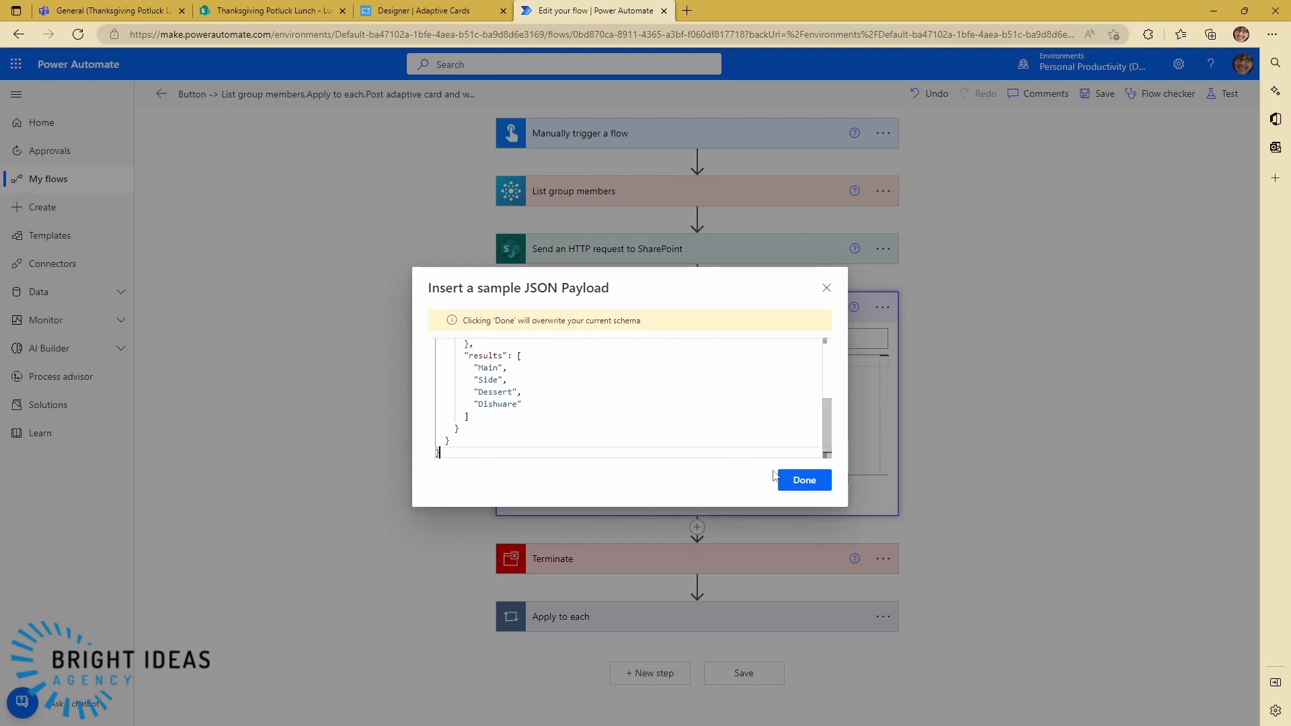
pyautogui.click(800, 481)
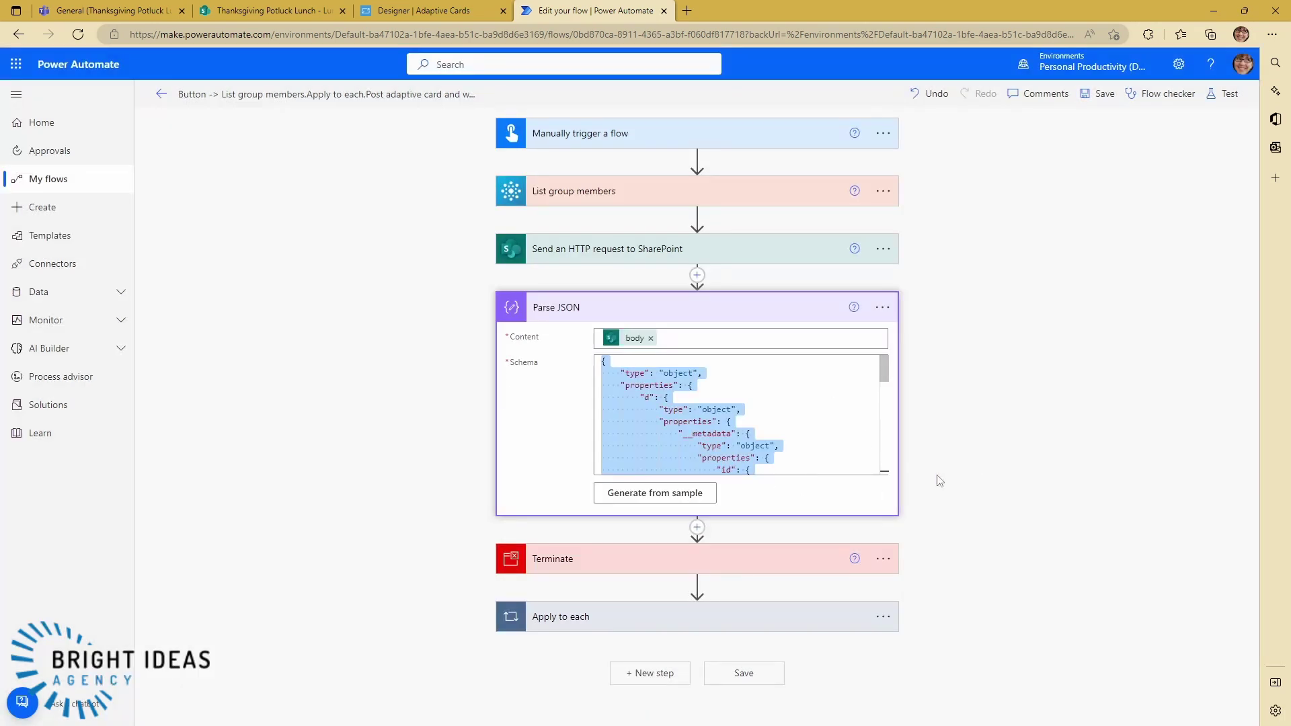
pyautogui.click(1016, 501)
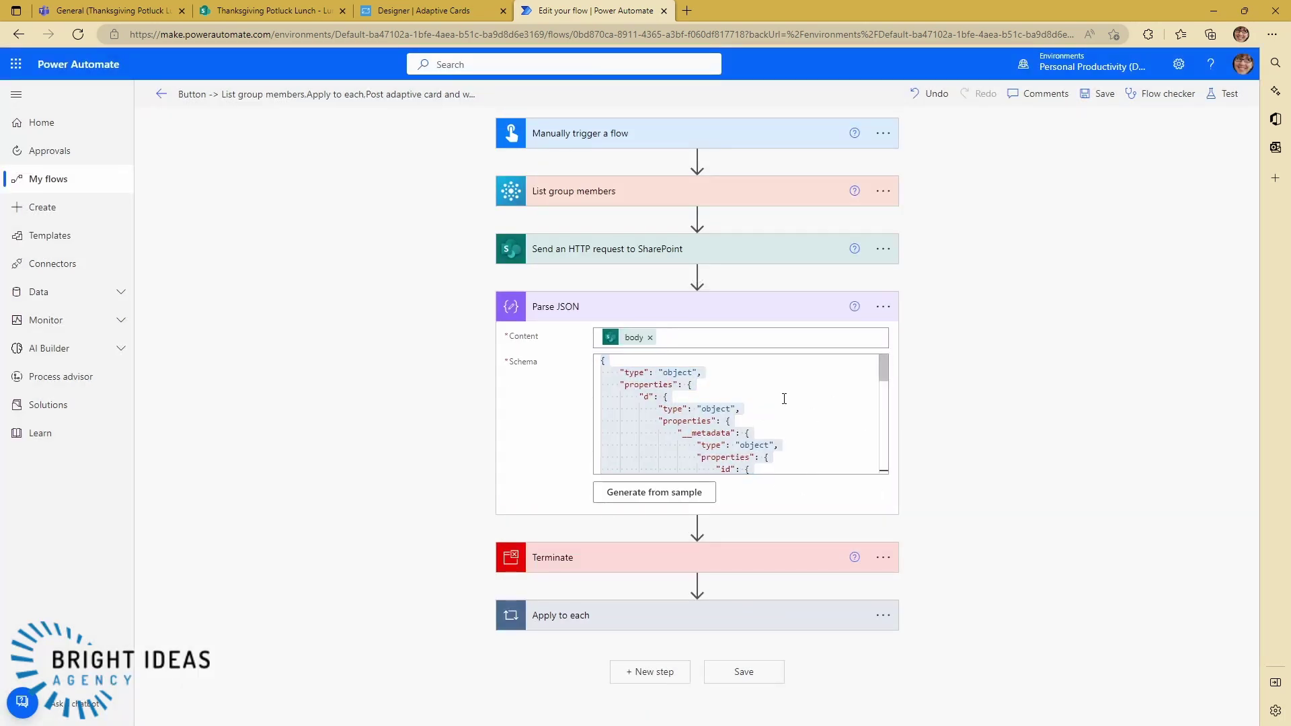
pyautogui.scroll(-5, 807, 458)
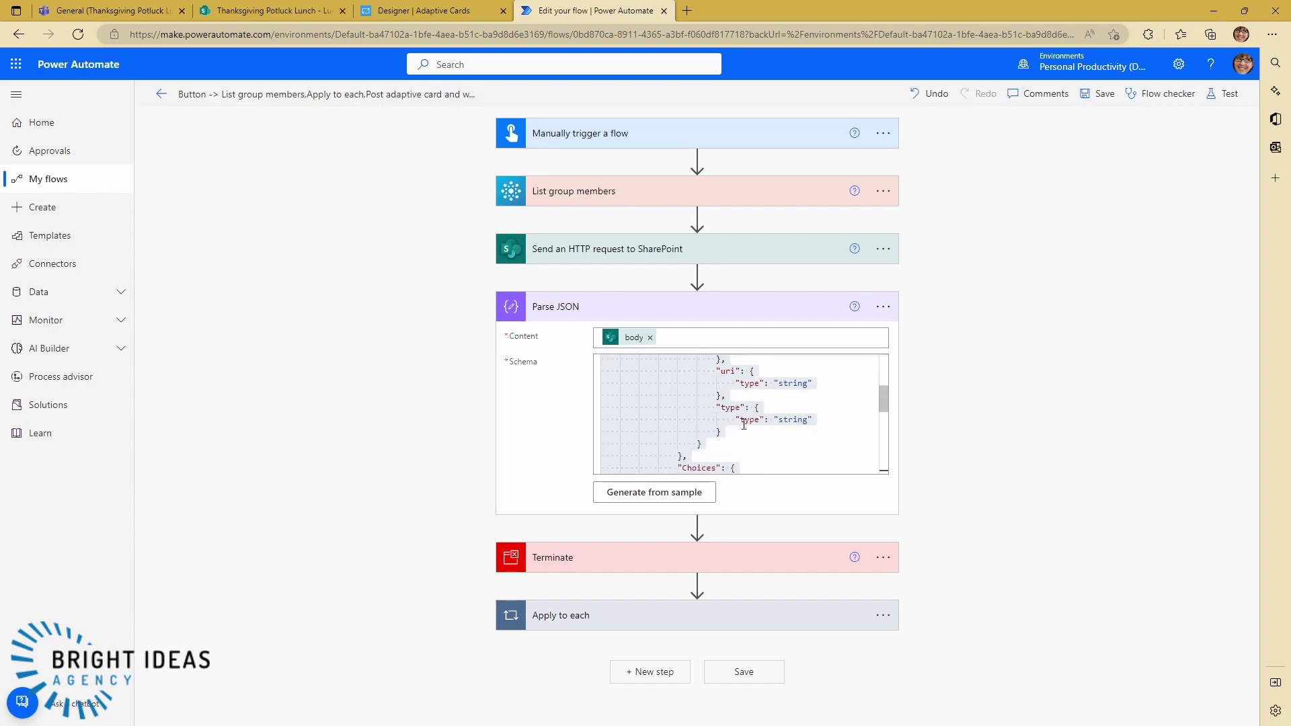
pyautogui.scroll(-2, 737, 422)
pyautogui.scroll(4, 747, 424)
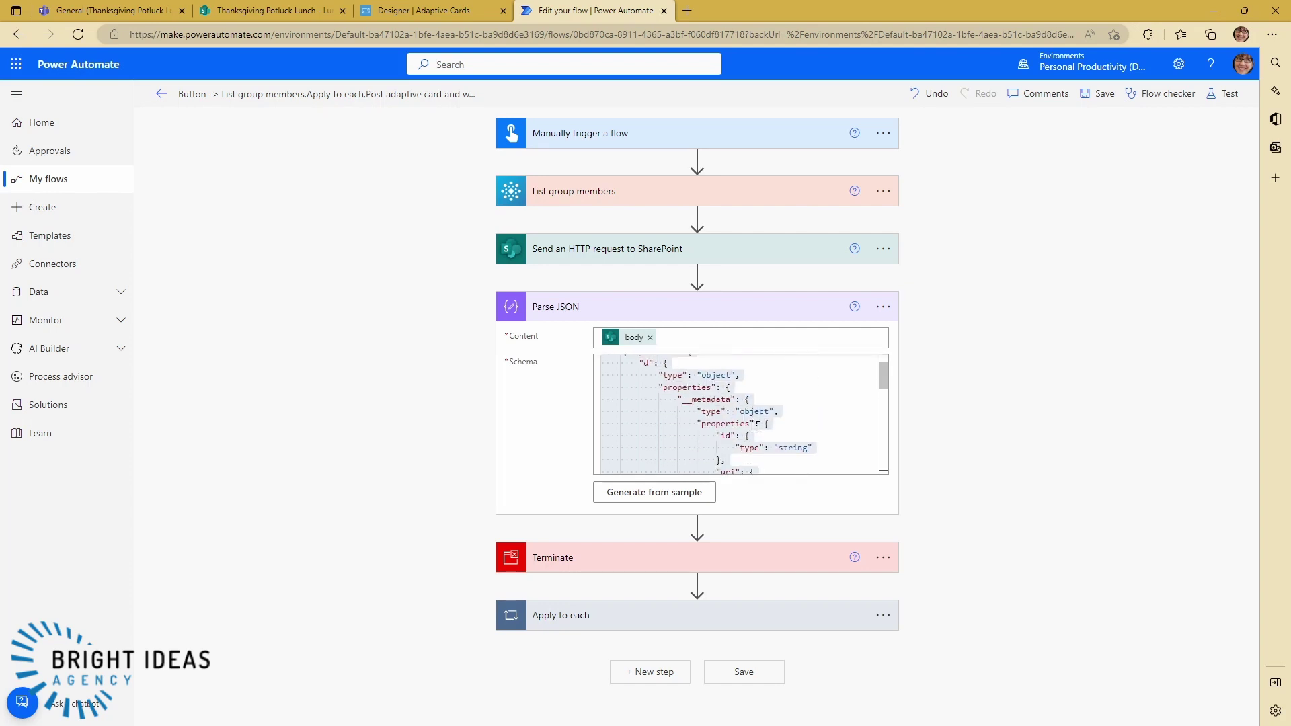
pyautogui.scroll(-3, 759, 427)
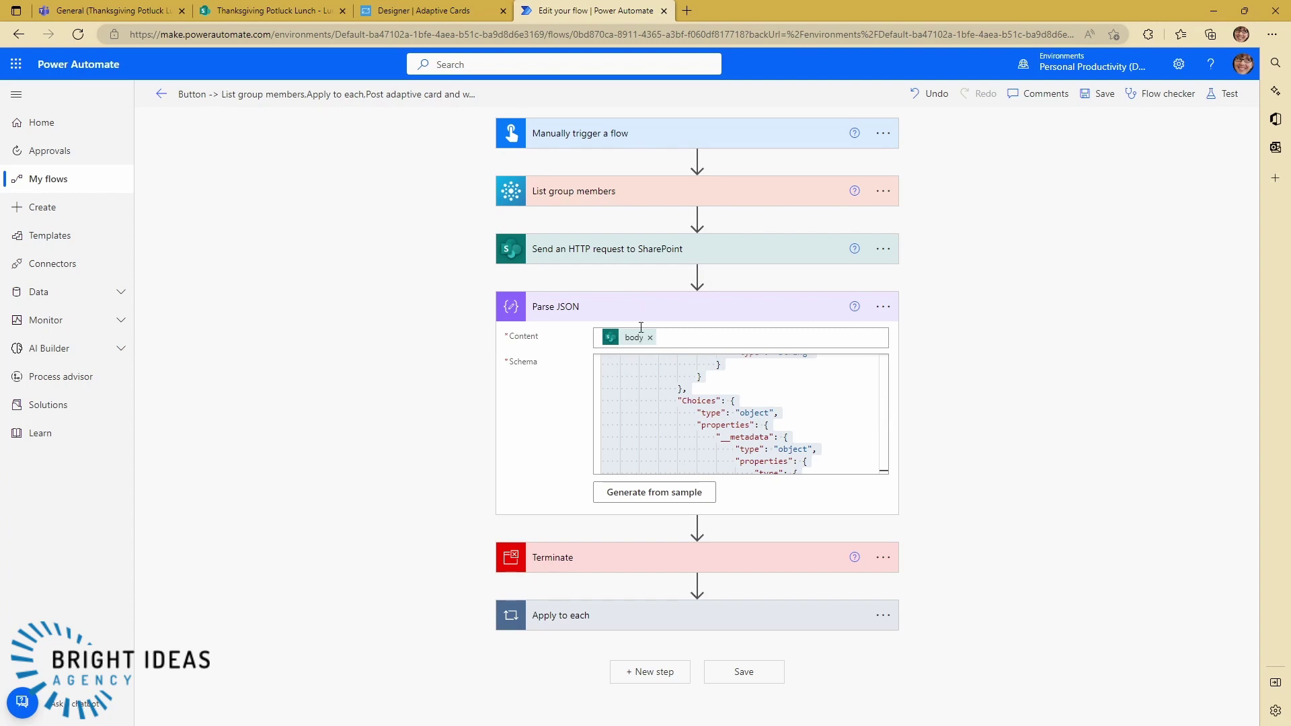
pyautogui.scroll(3, 715, 410)
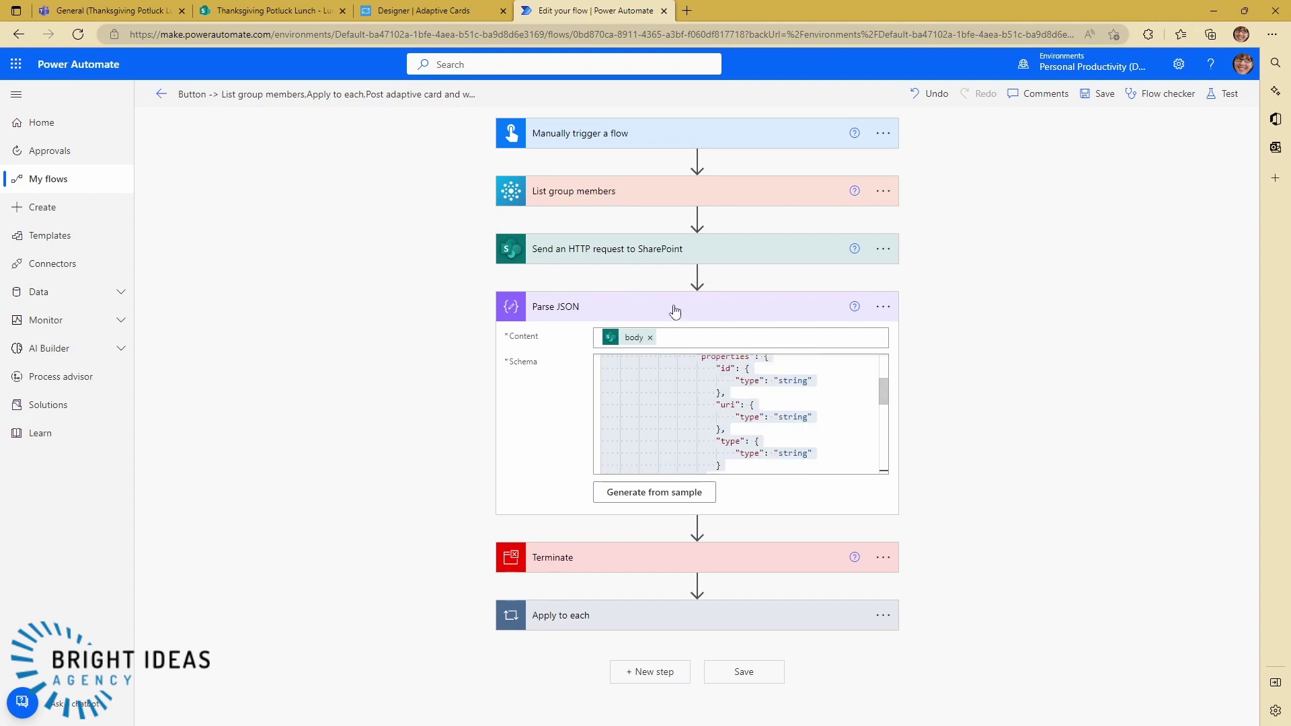
pyautogui.scroll(-1, 747, 429)
pyautogui.scroll(-2, 736, 413)
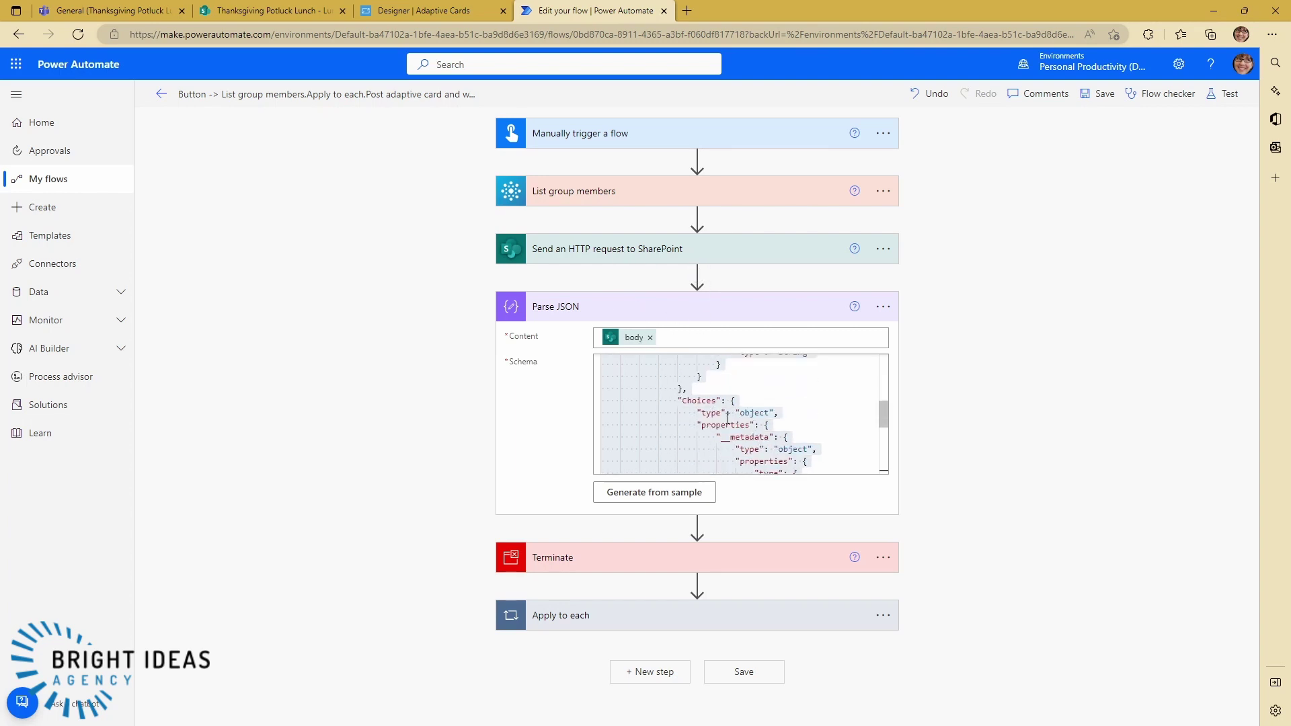
pyautogui.scroll(-3, 742, 406)
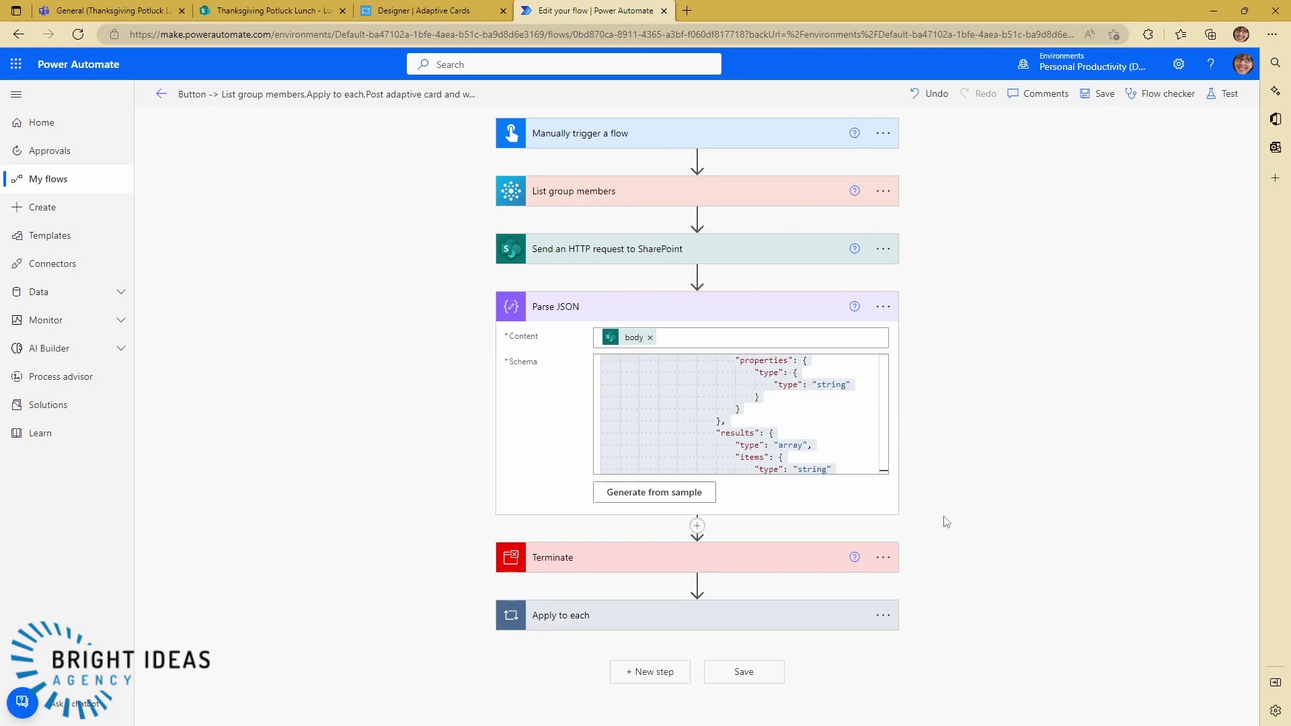
pyautogui.moveTo(718, 536)
pyautogui.click(385, 15)
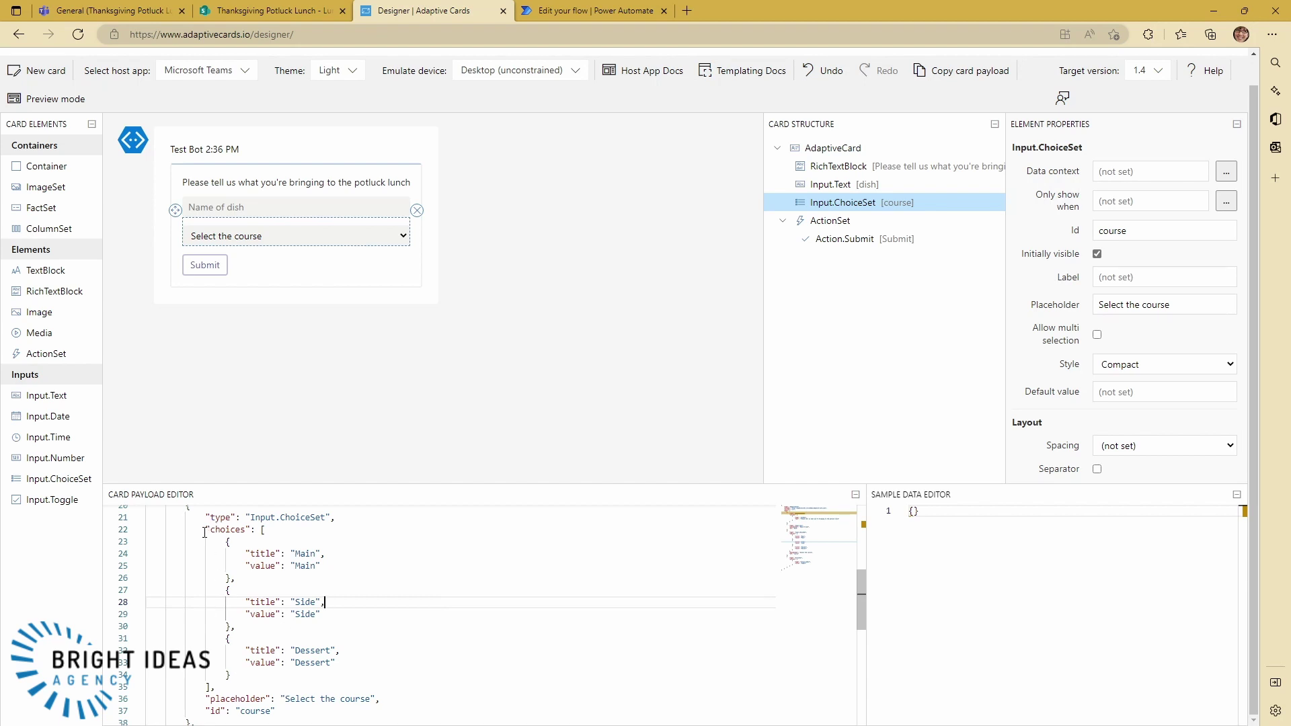
pyautogui.moveTo(204, 531); pyautogui.dragTo(231, 577)
pyautogui.click(226, 568)
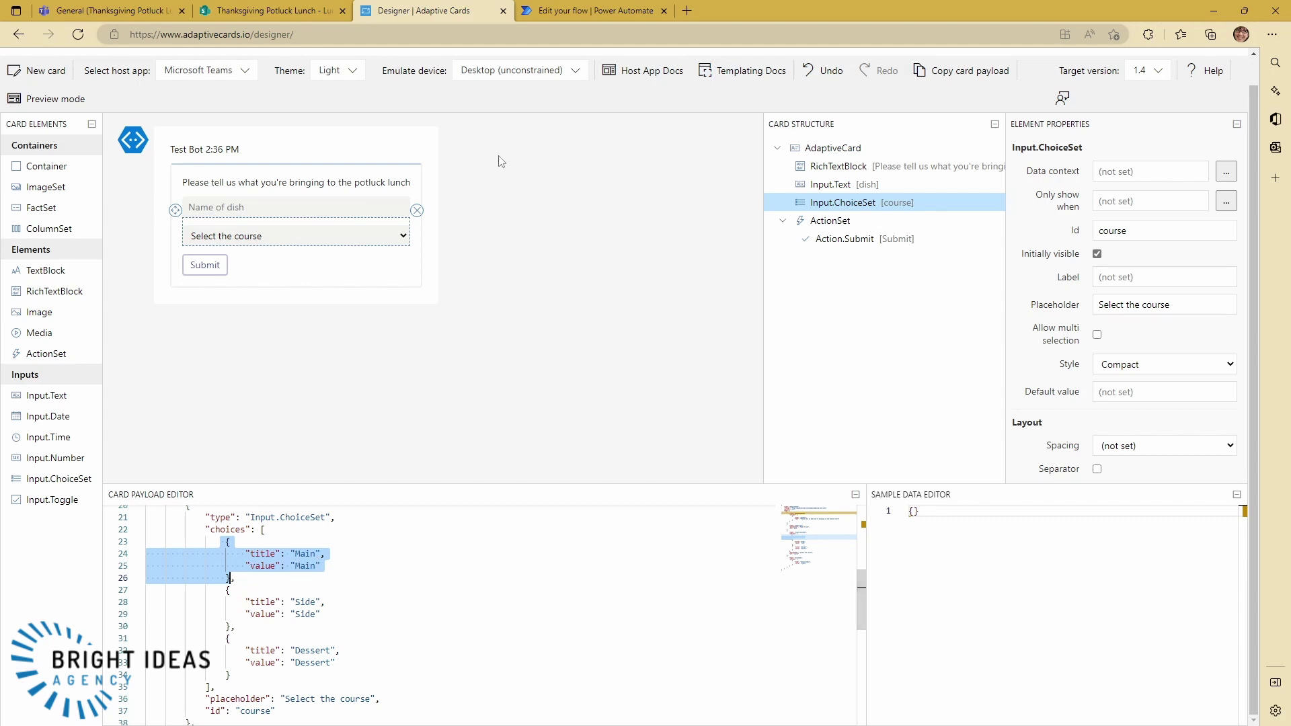
pyautogui.click(544, 11)
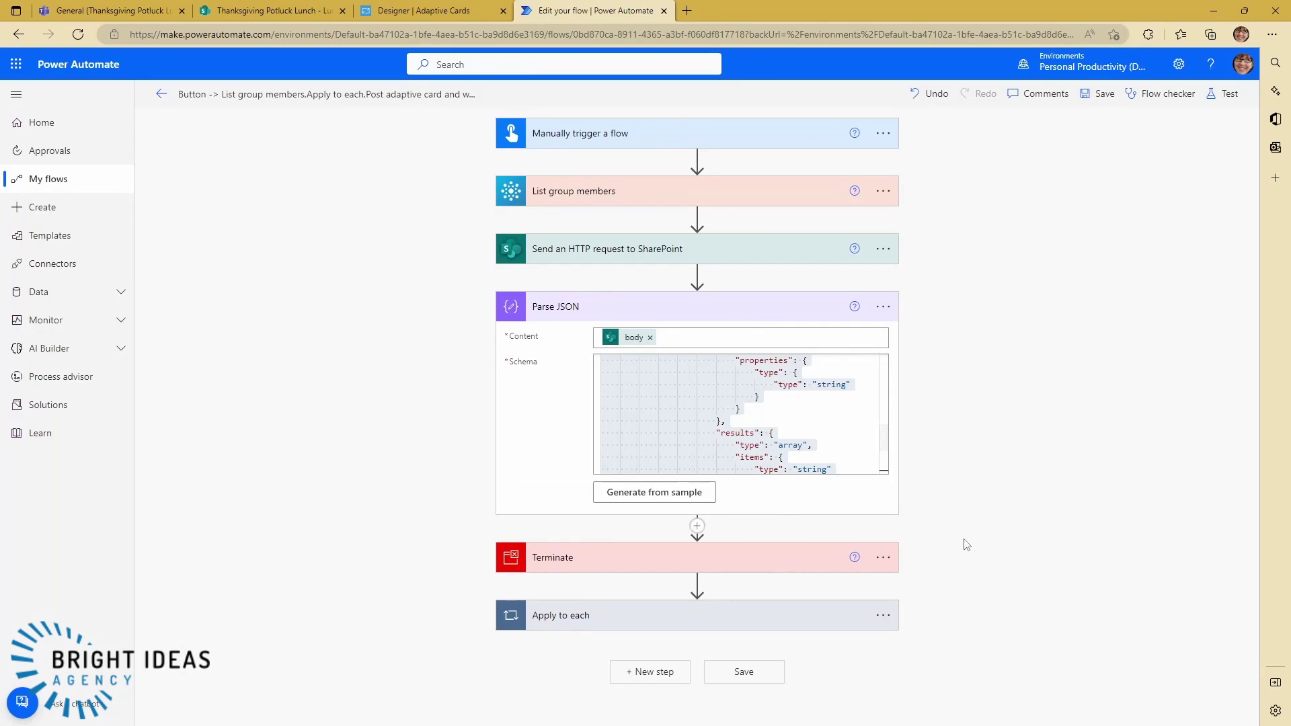
# Step: Insert an Initialize variable action directly after the trigger
pyautogui.click(697, 160)
pyautogui.click(681, 180)
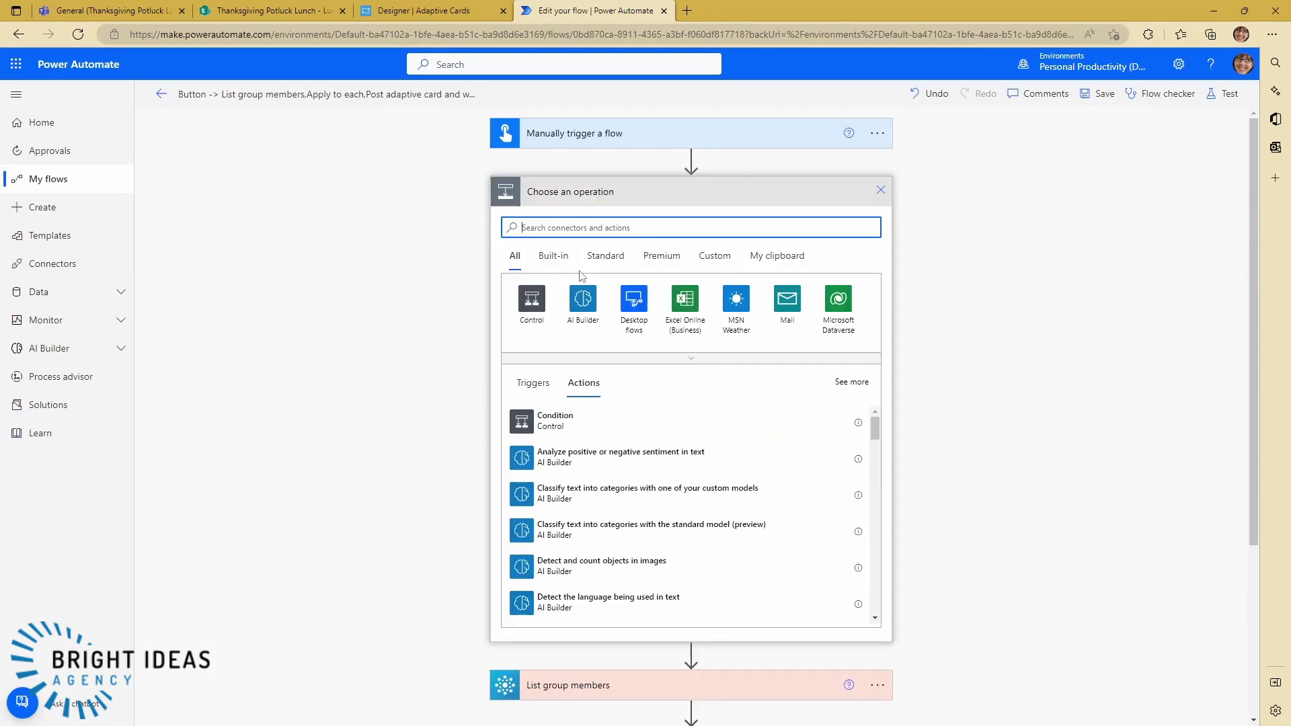
pyautogui.write('variable')
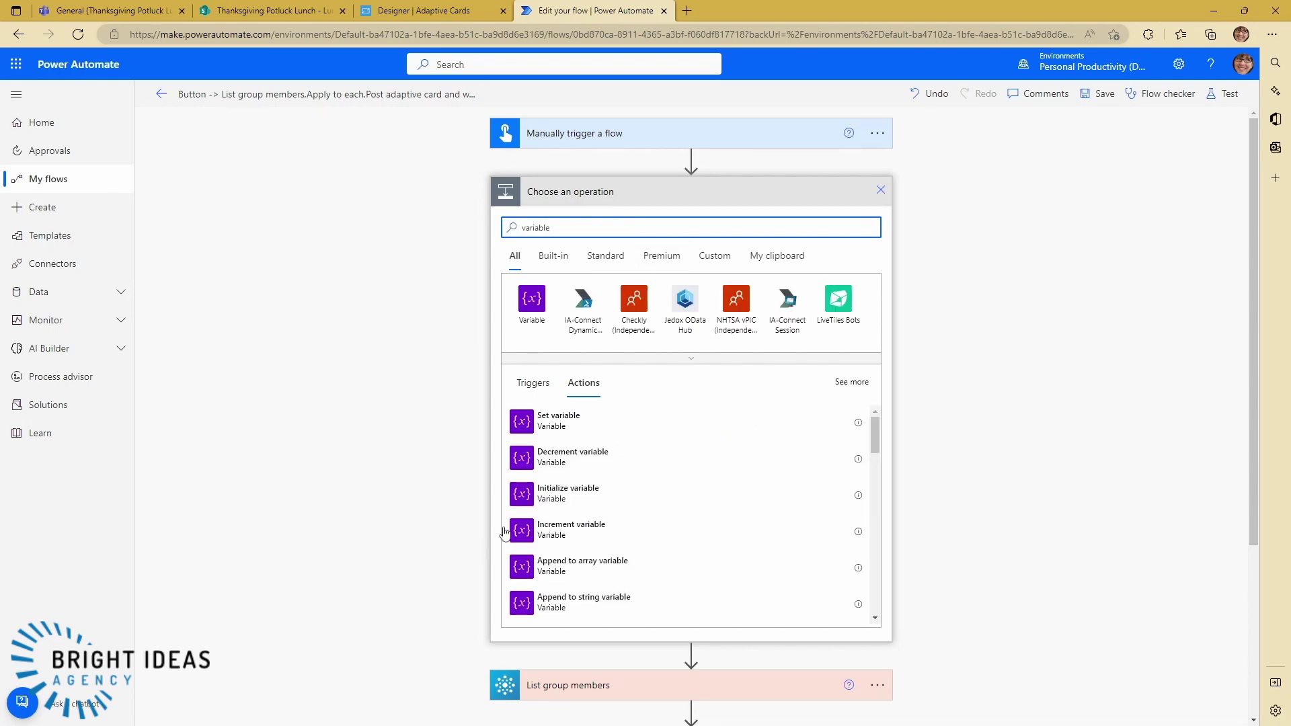
pyautogui.click(561, 497)
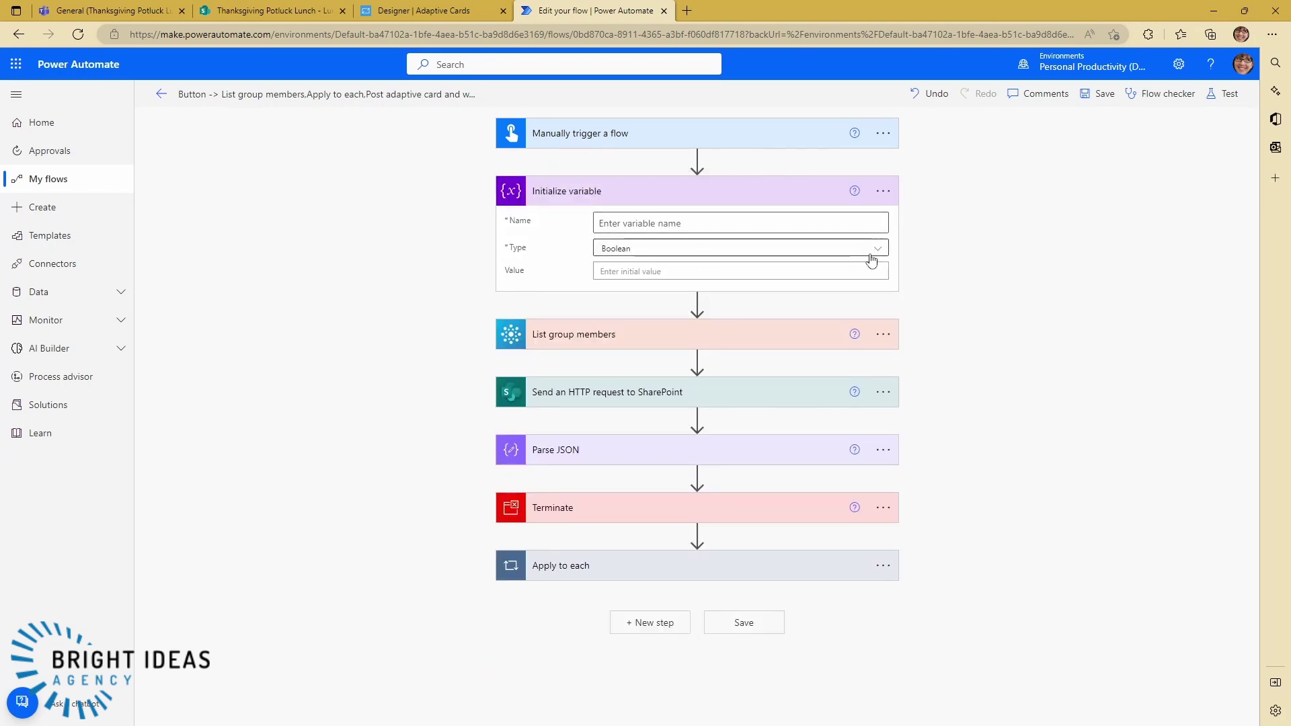
# Step: Name the variable varChoices, set its type to String, and save the flow
pyautogui.click(871, 255)
pyautogui.click(679, 341)
pyautogui.click(626, 224)
pyautogui.write('varChoices')
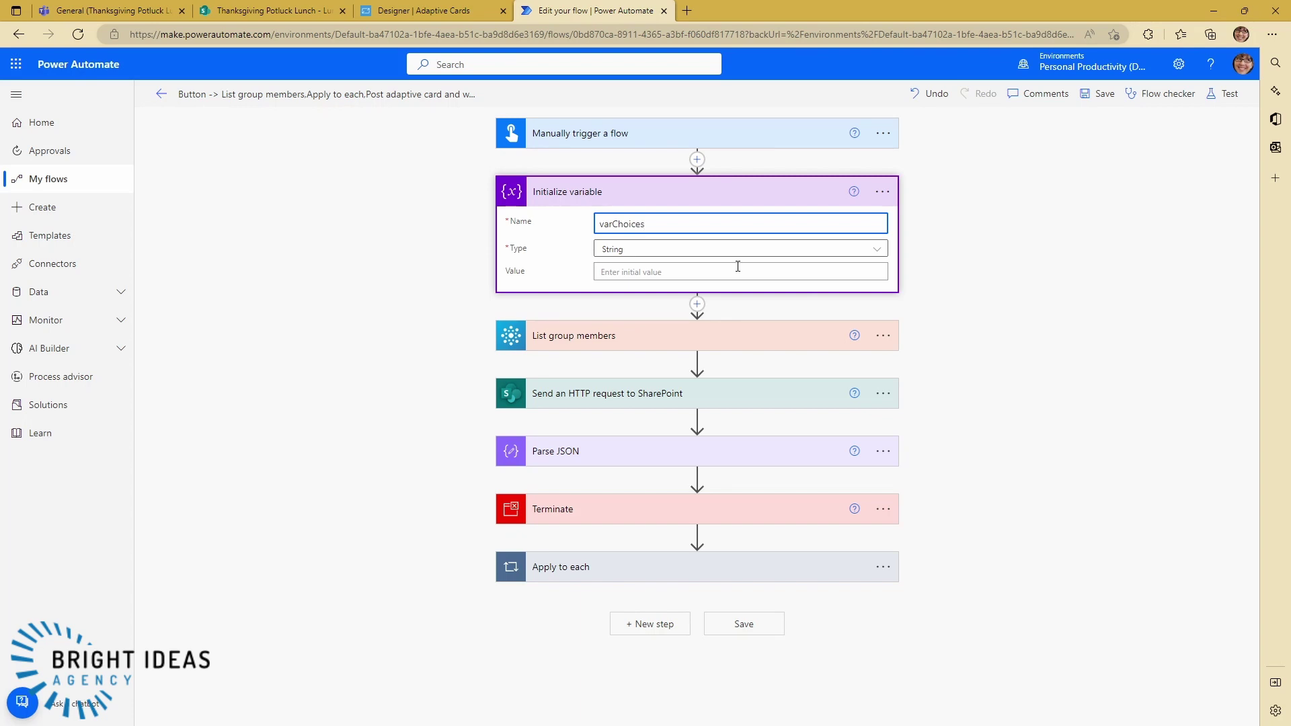
pyautogui.click(986, 338)
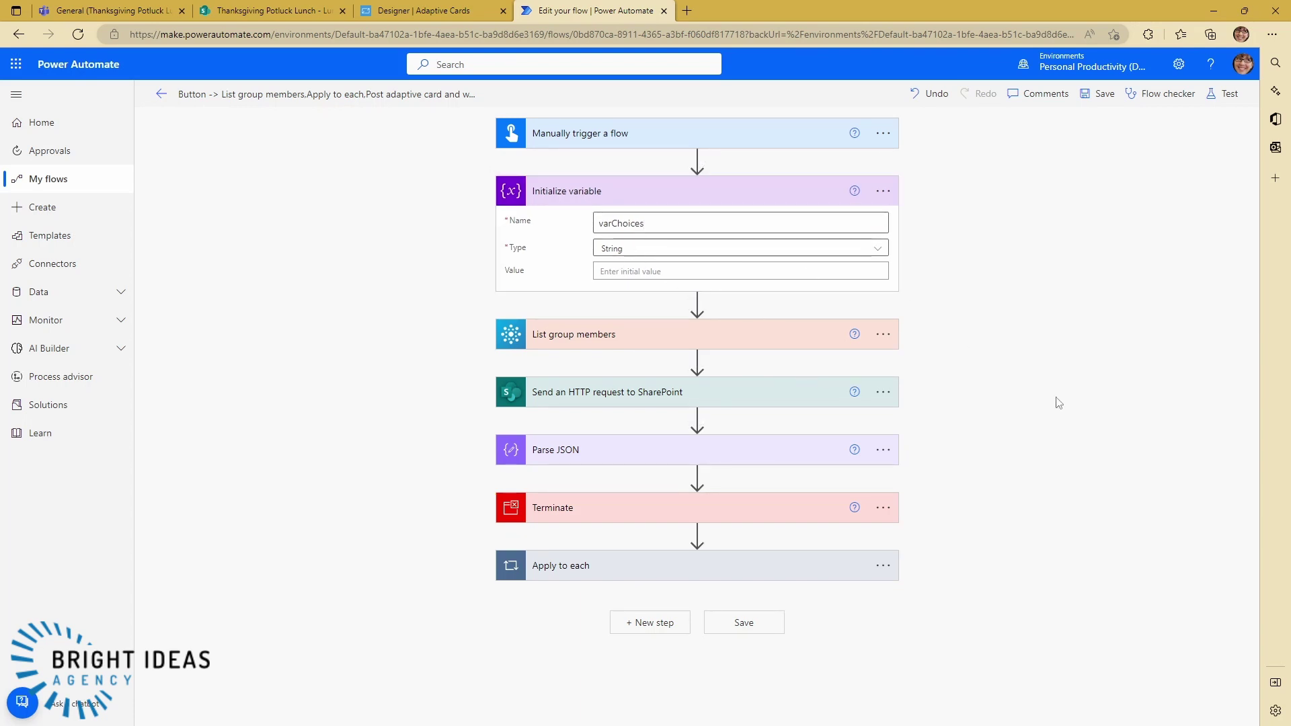
pyautogui.hotkey('ctrl', 's')
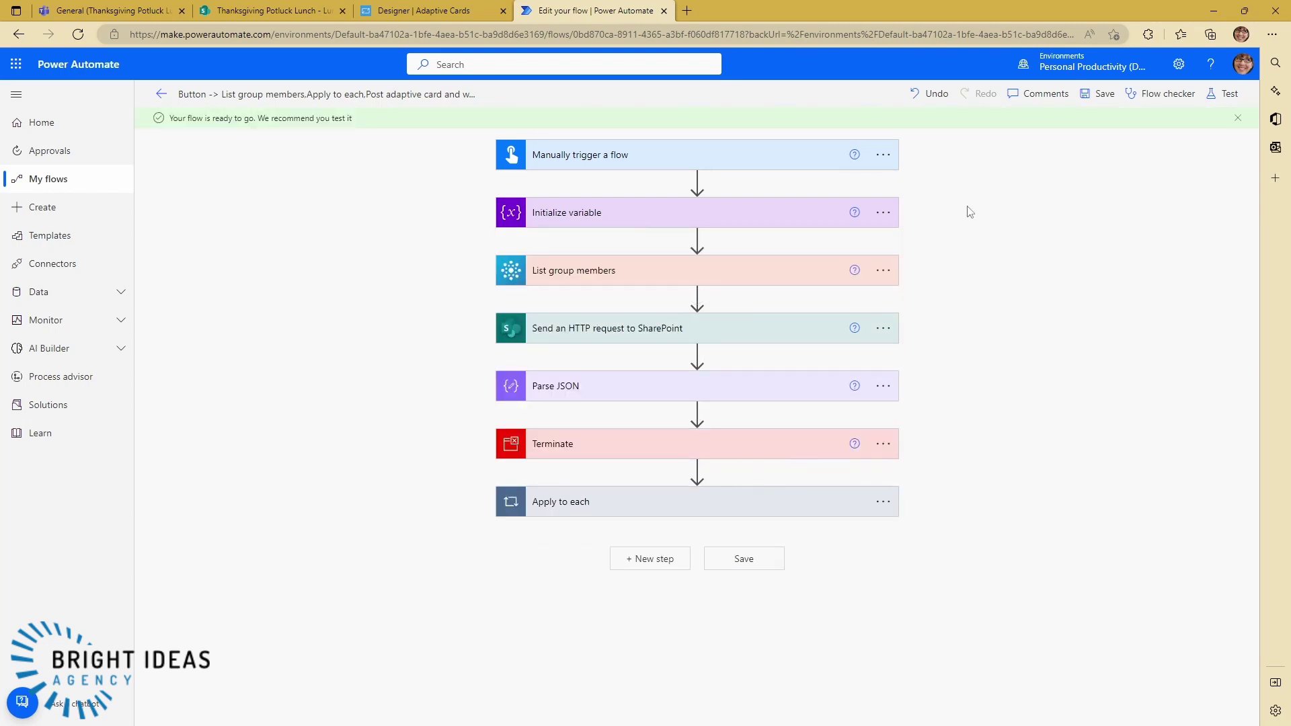
# Step: Add an Apply to each loop before Terminate, iterating over the Parse JSON 'results'
pyautogui.click(697, 414)
pyautogui.click(699, 431)
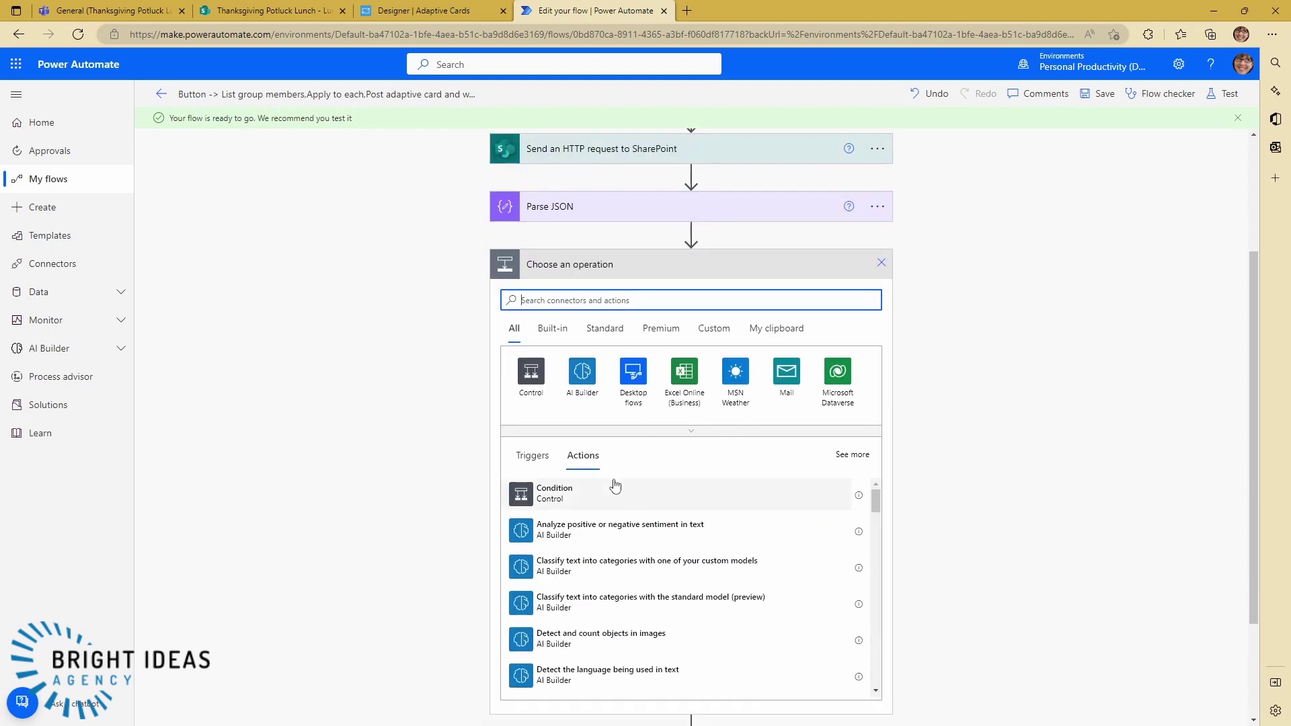
pyautogui.write('apply')
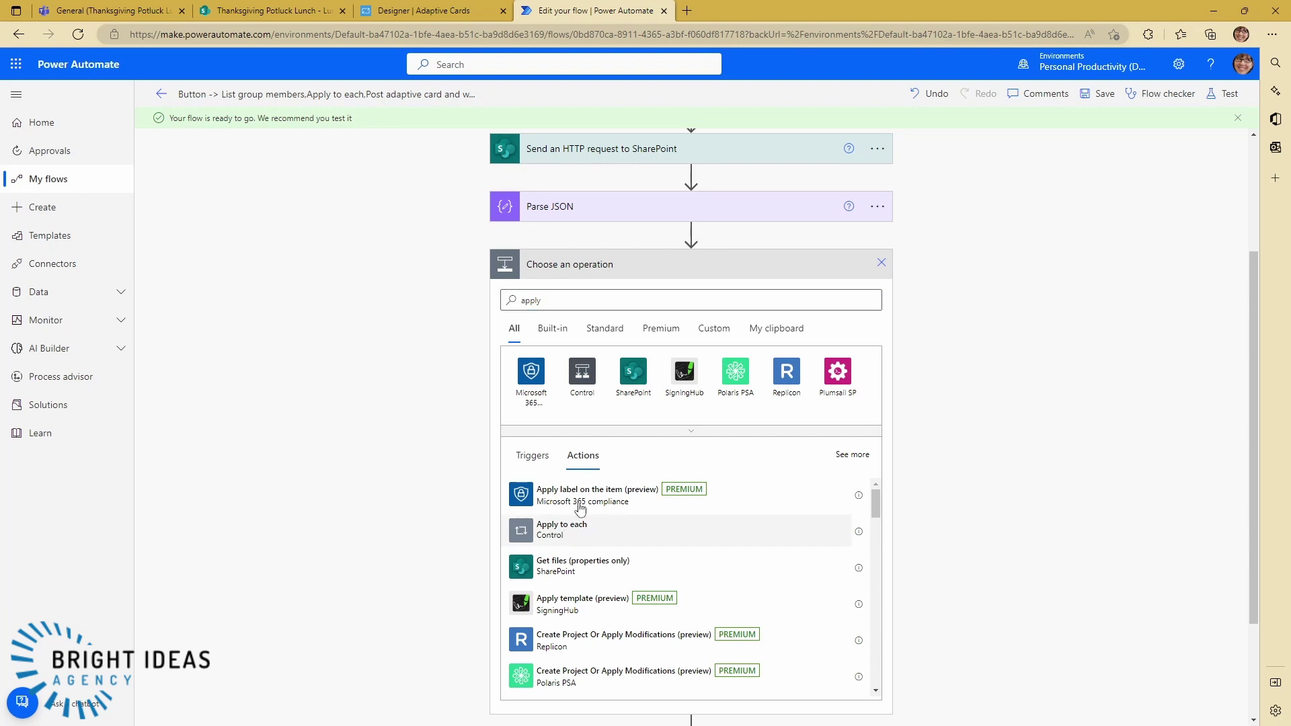
pyautogui.click(551, 531)
pyautogui.click(511, 458)
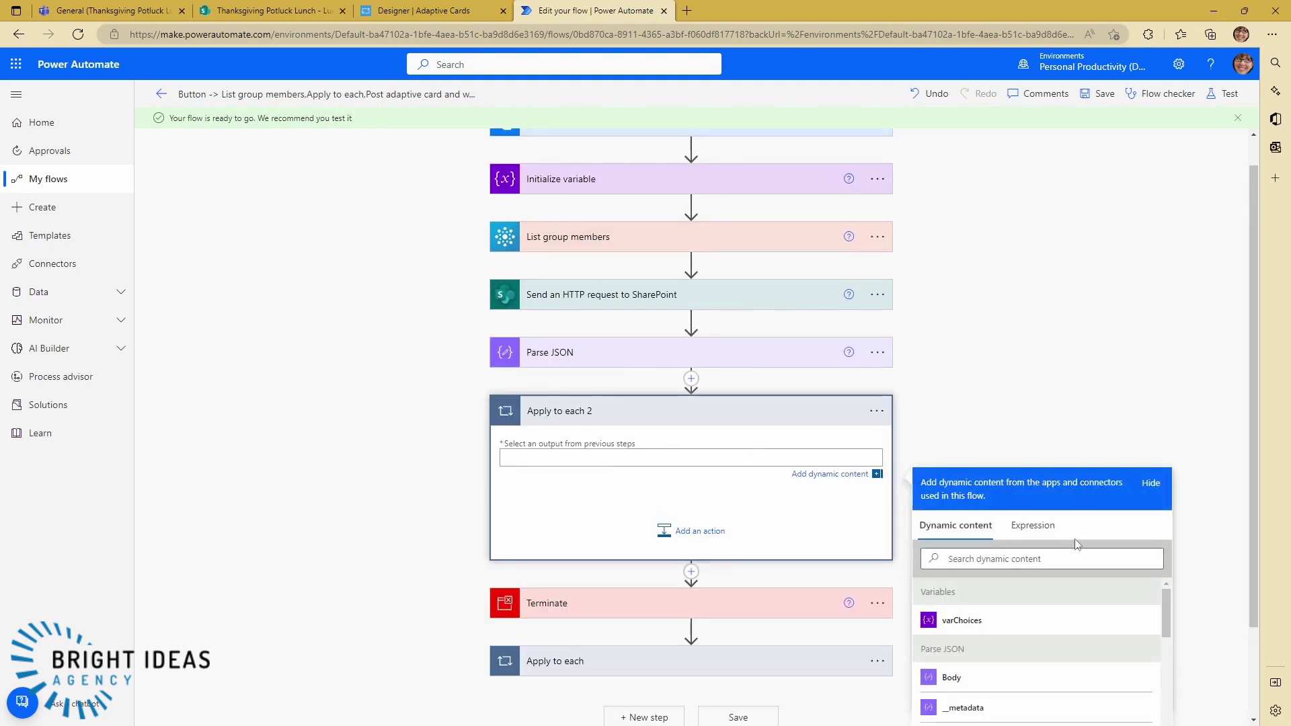
pyautogui.scroll(-3, 1020, 666)
pyautogui.scroll(-5, 1020, 667)
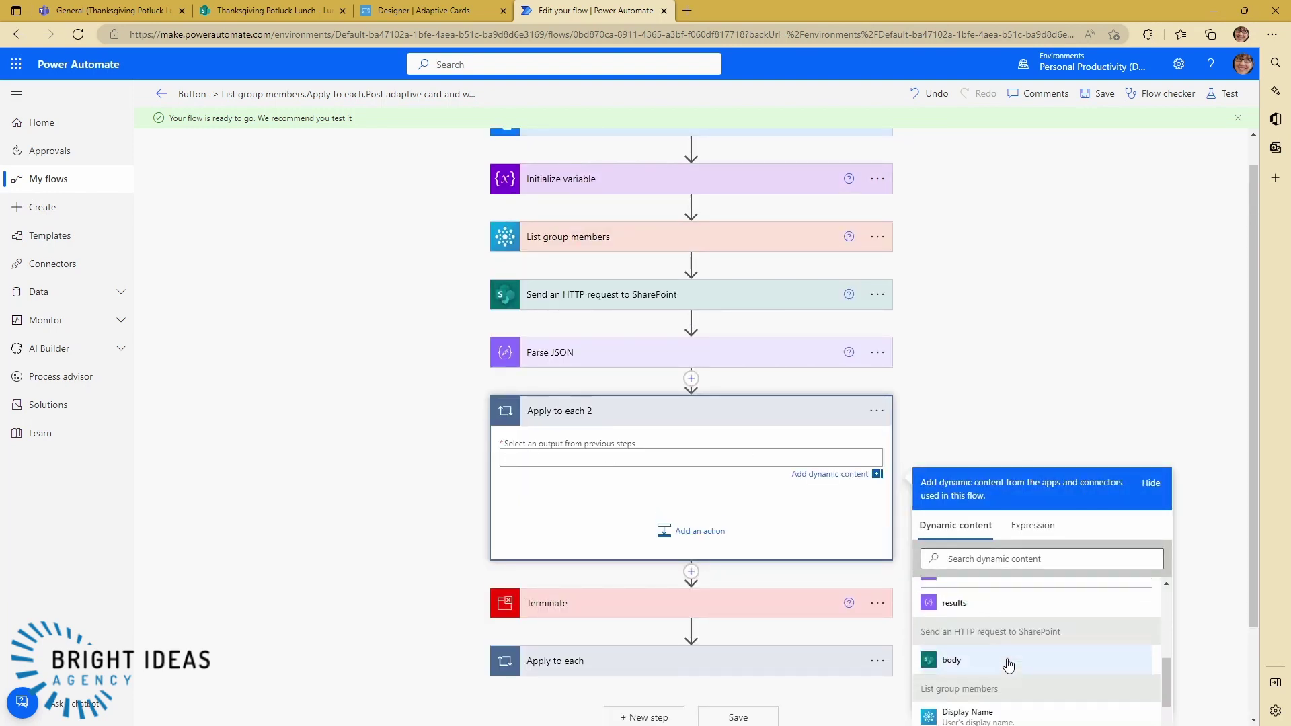
pyautogui.click(963, 630)
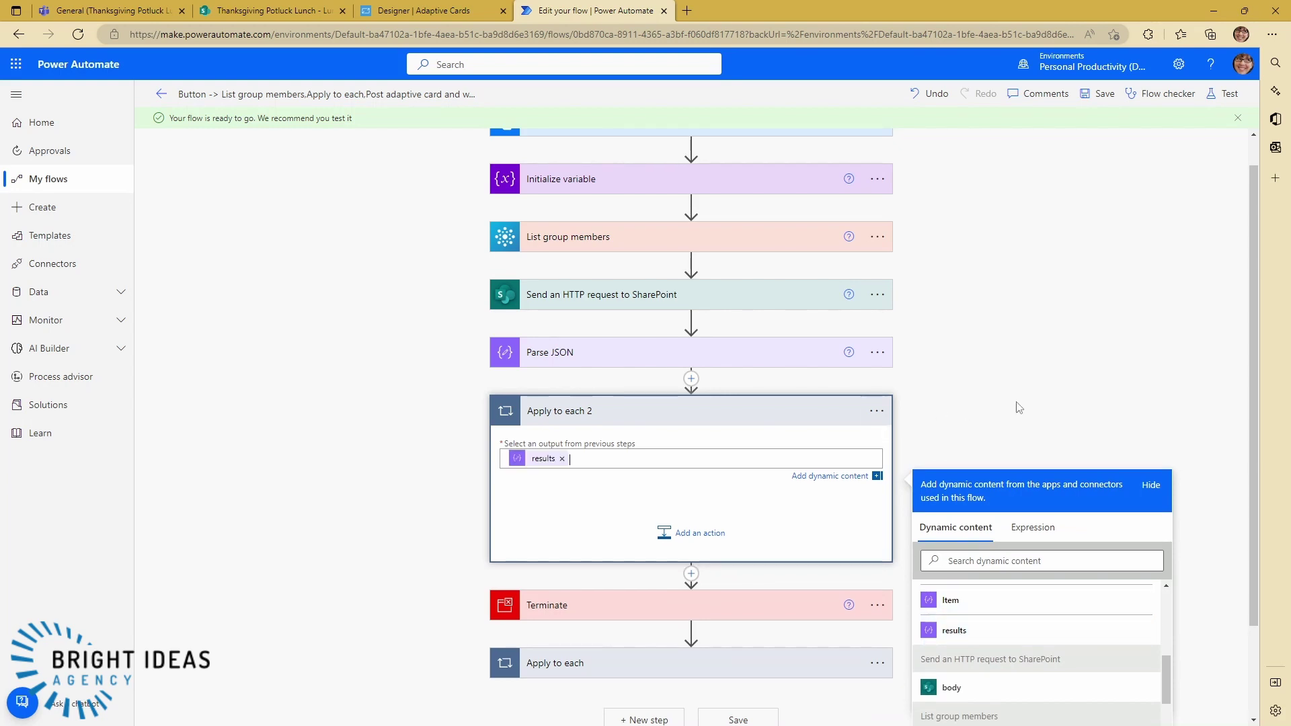
pyautogui.click(841, 499)
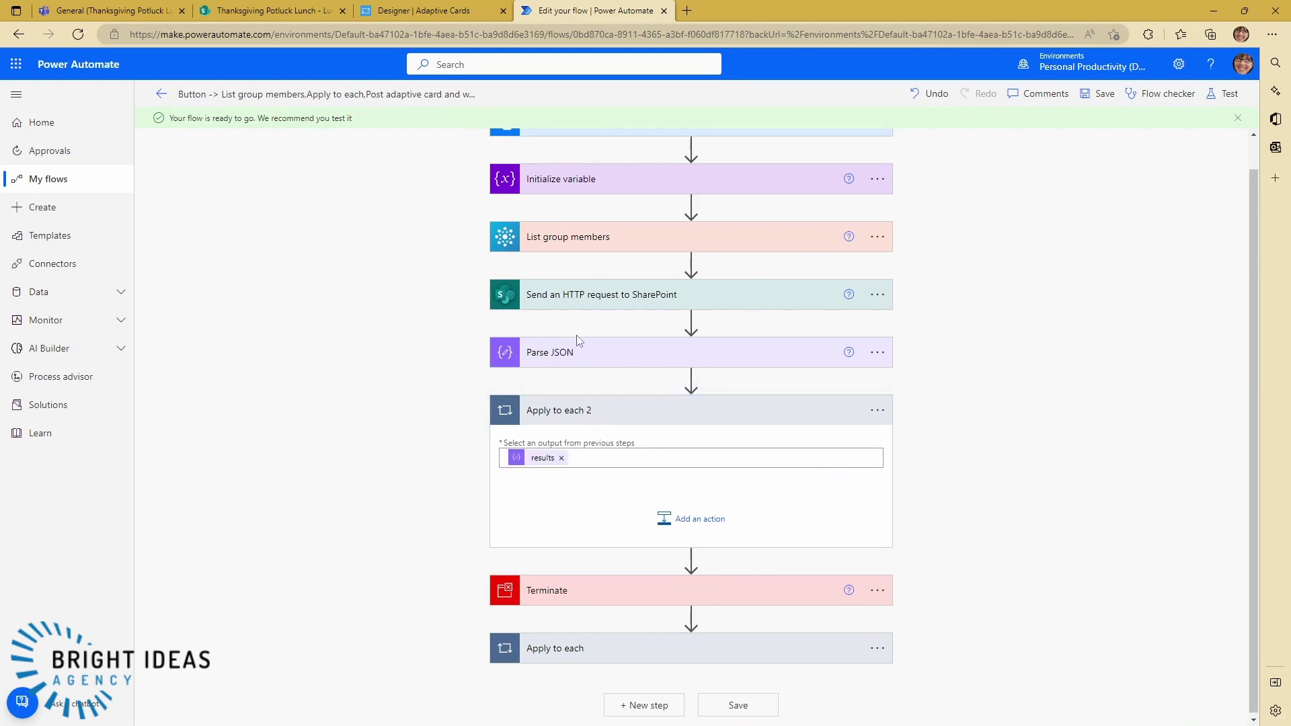
# Step: Add an empty Compose action inside the Apply to each 2 loop
pyautogui.scroll(1, 591, 366)
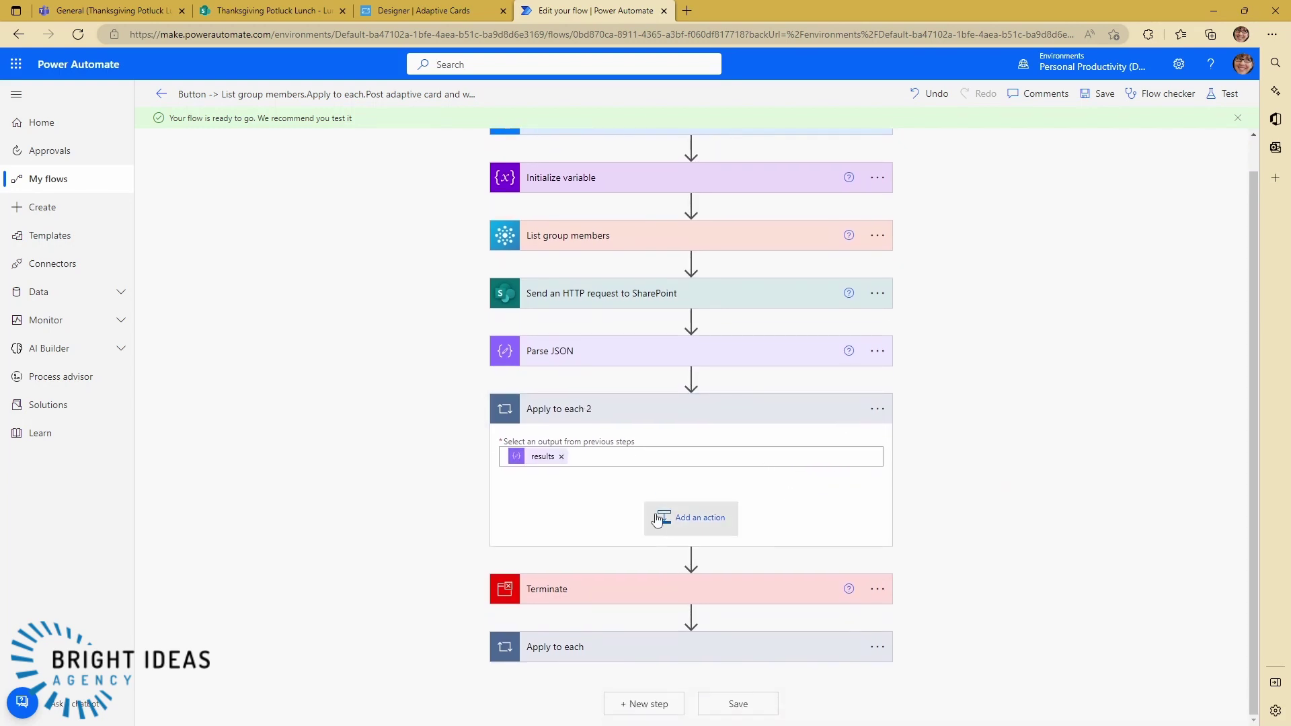
pyautogui.click(681, 522)
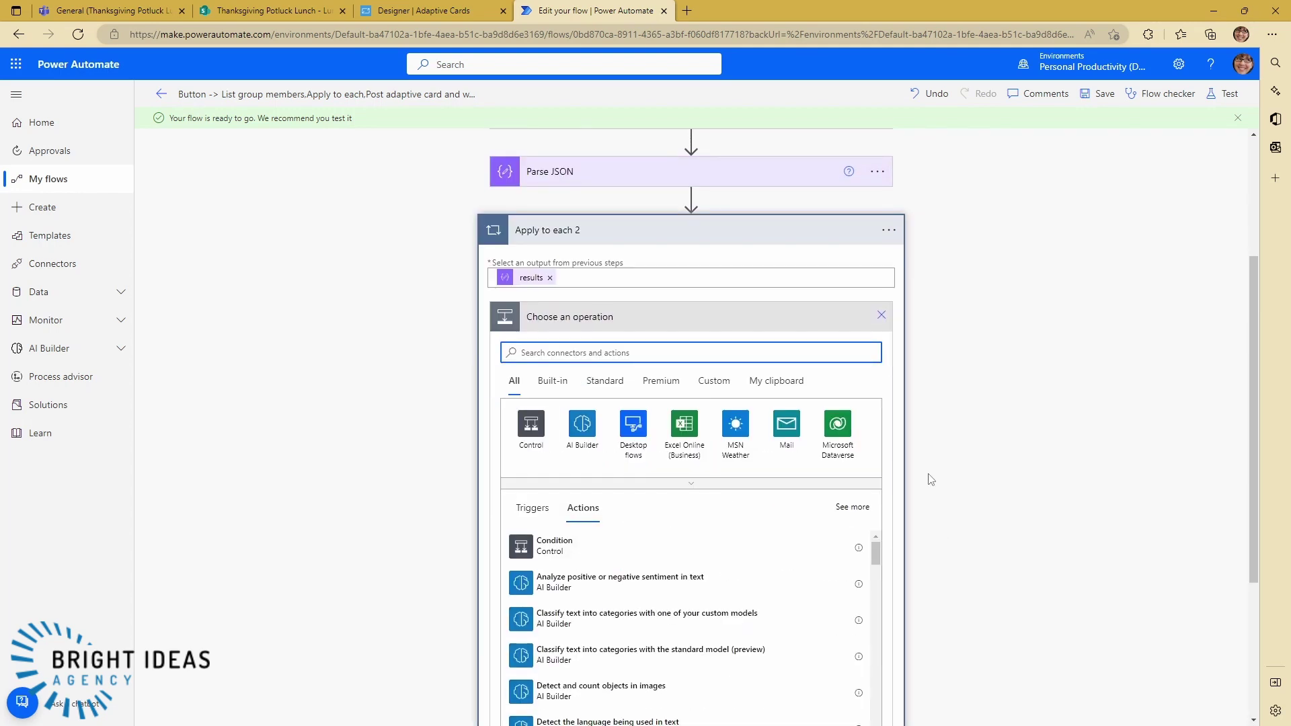
pyautogui.write('compose')
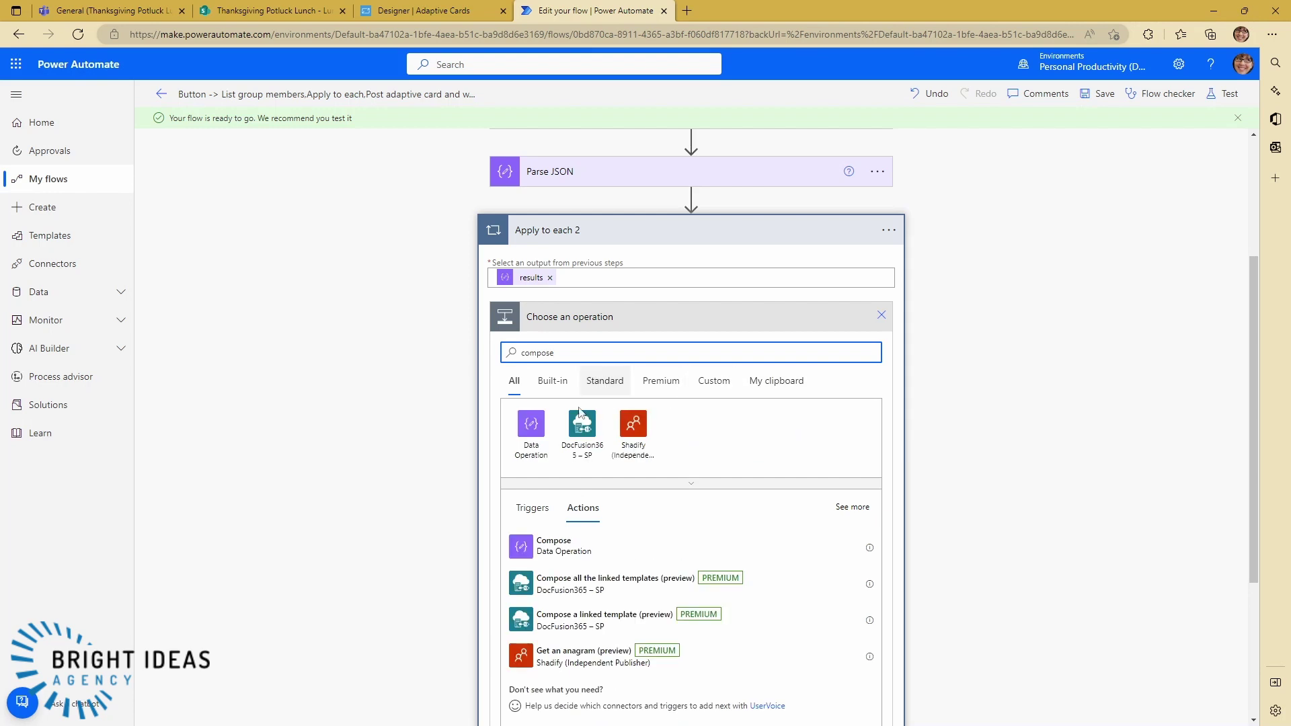
pyautogui.click(551, 553)
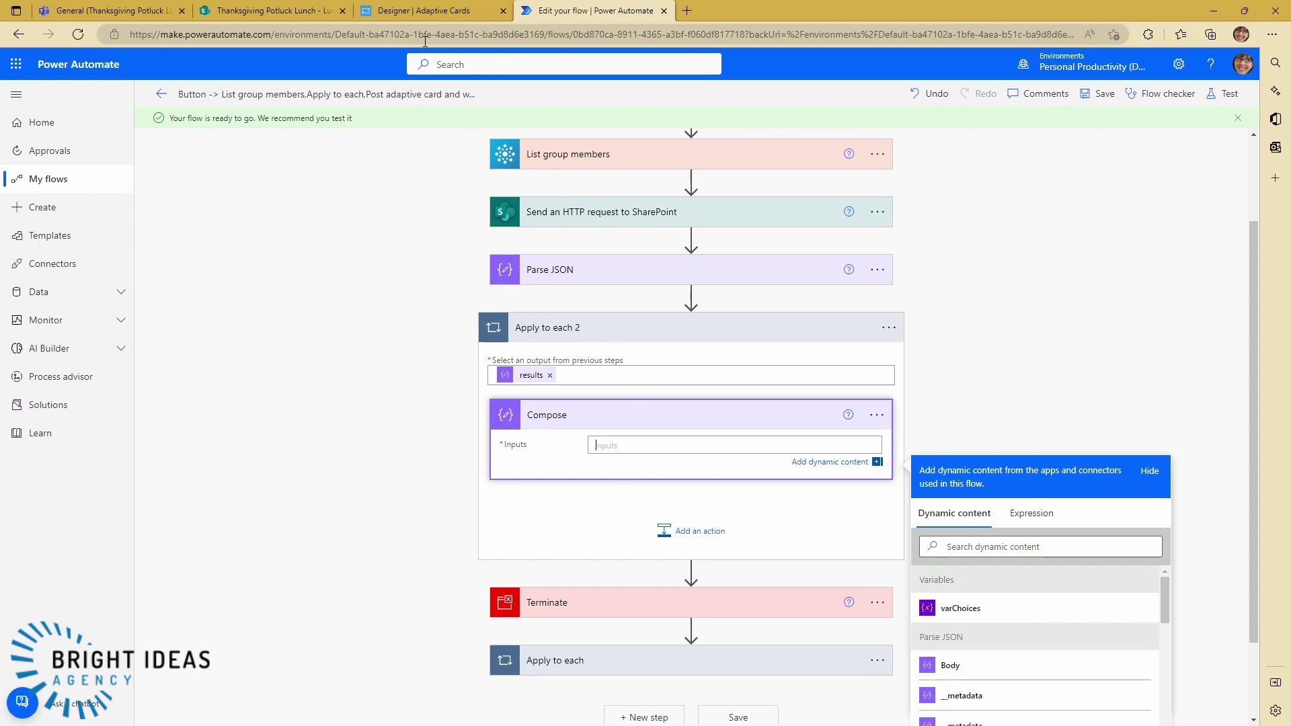
# Step: Select the Main choice object with its trailing comma in the Adaptive Cards Designer payload
pyautogui.click(406, 11)
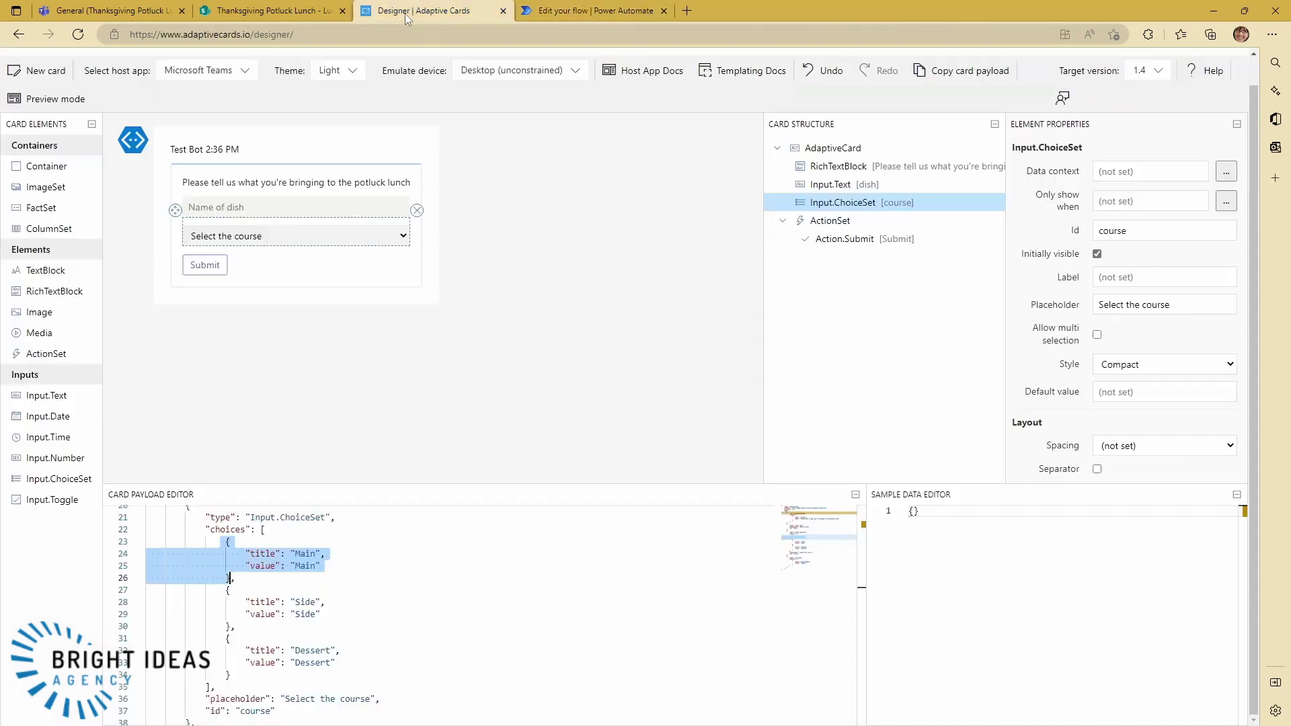
pyautogui.click(229, 579)
pyautogui.moveTo(235, 578); pyautogui.dragTo(227, 545)
pyautogui.hotkey('ctrl', 'c')
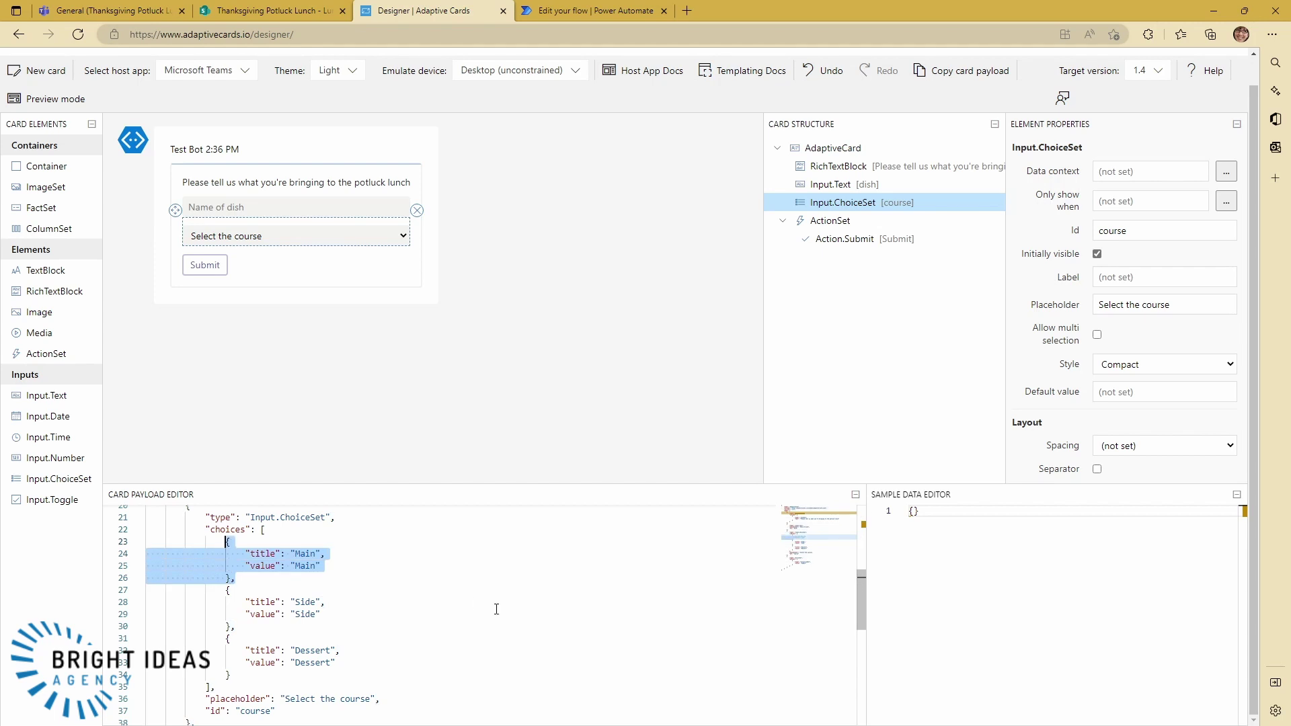
# Step: Paste the Main choice JSON into Compose Inputs and set its title and value to Current item
pyautogui.click(572, 11)
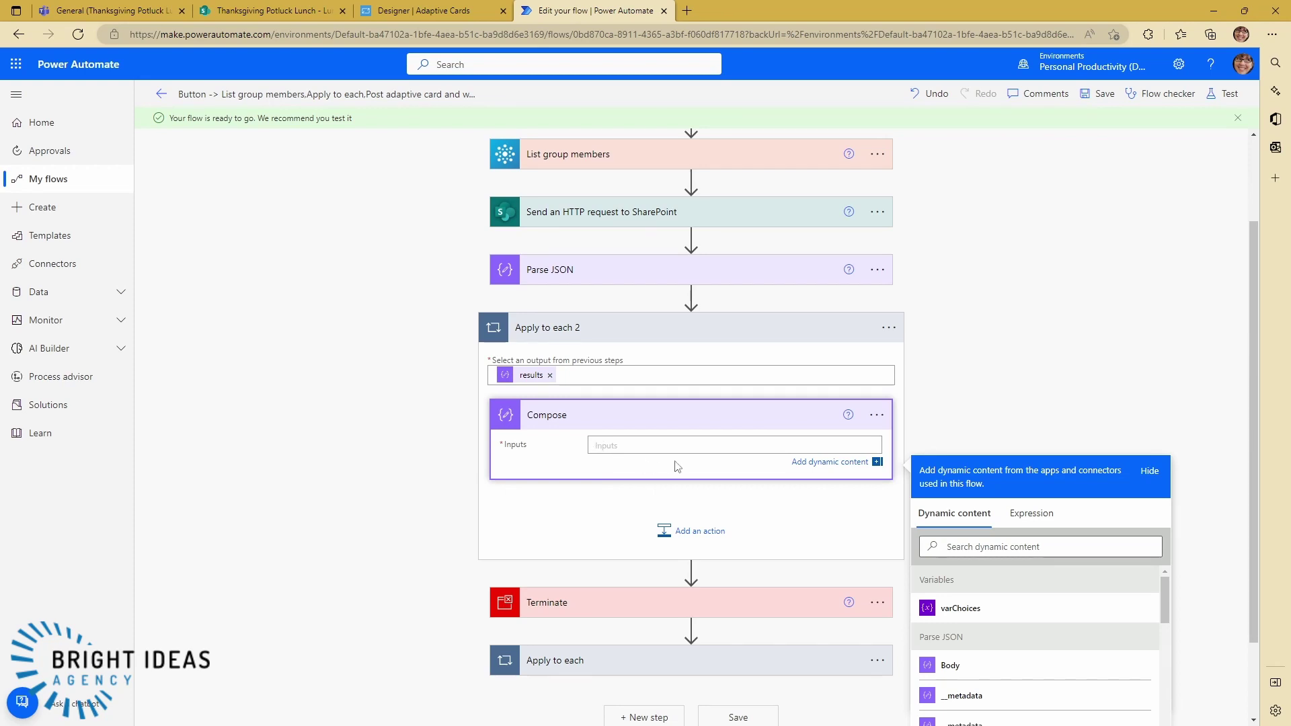
pyautogui.hotkey('ctrl', 'v')
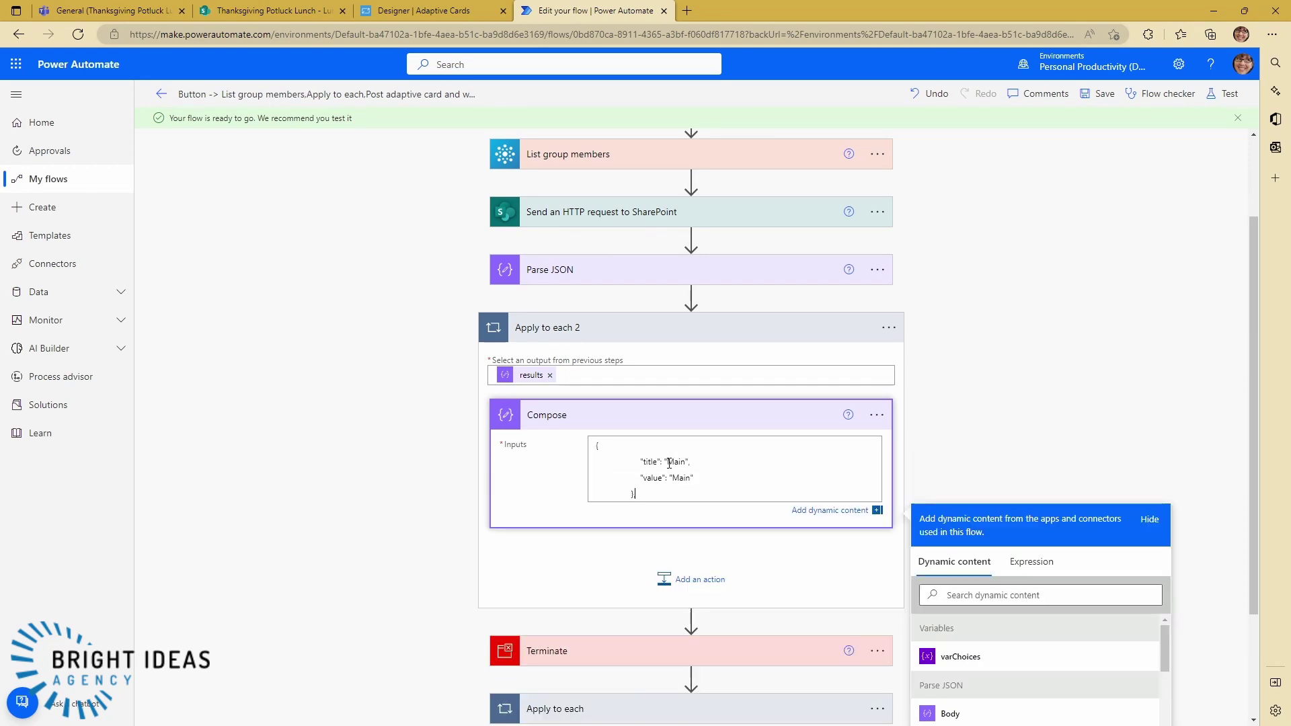
pyautogui.scroll(-2, 749, 518)
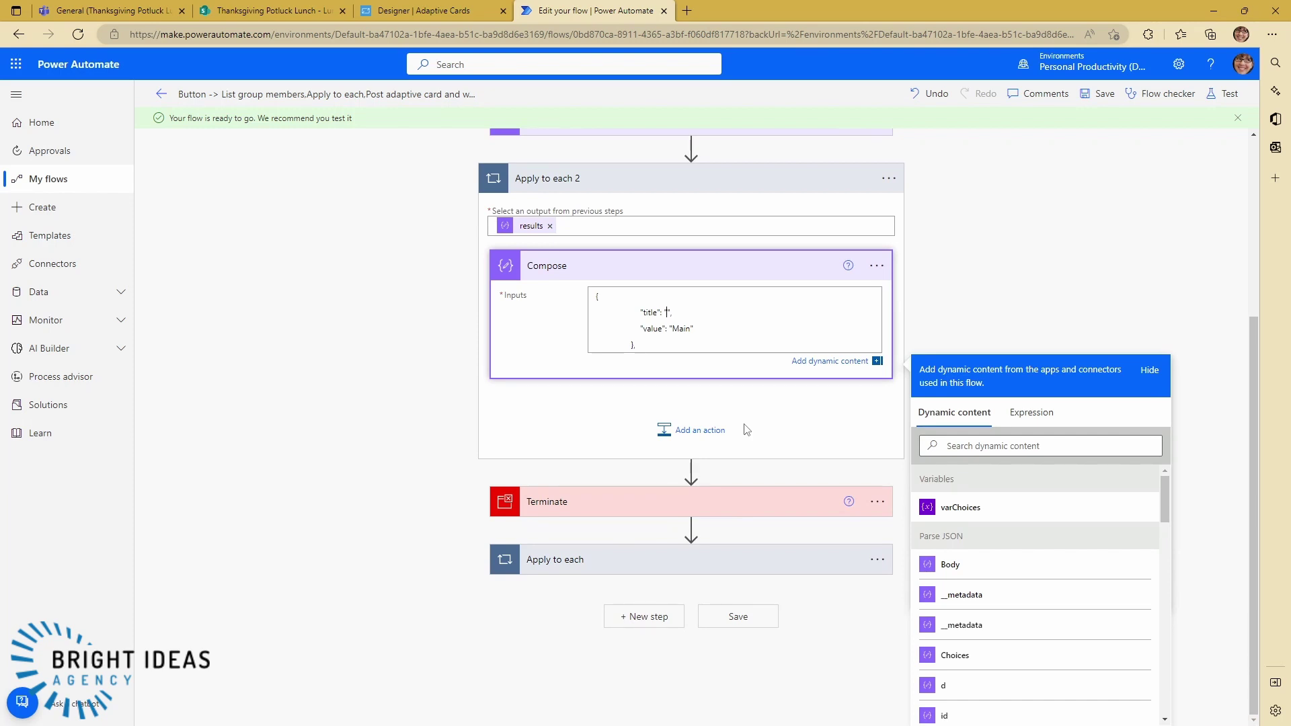
pyautogui.scroll(-10, 989, 655)
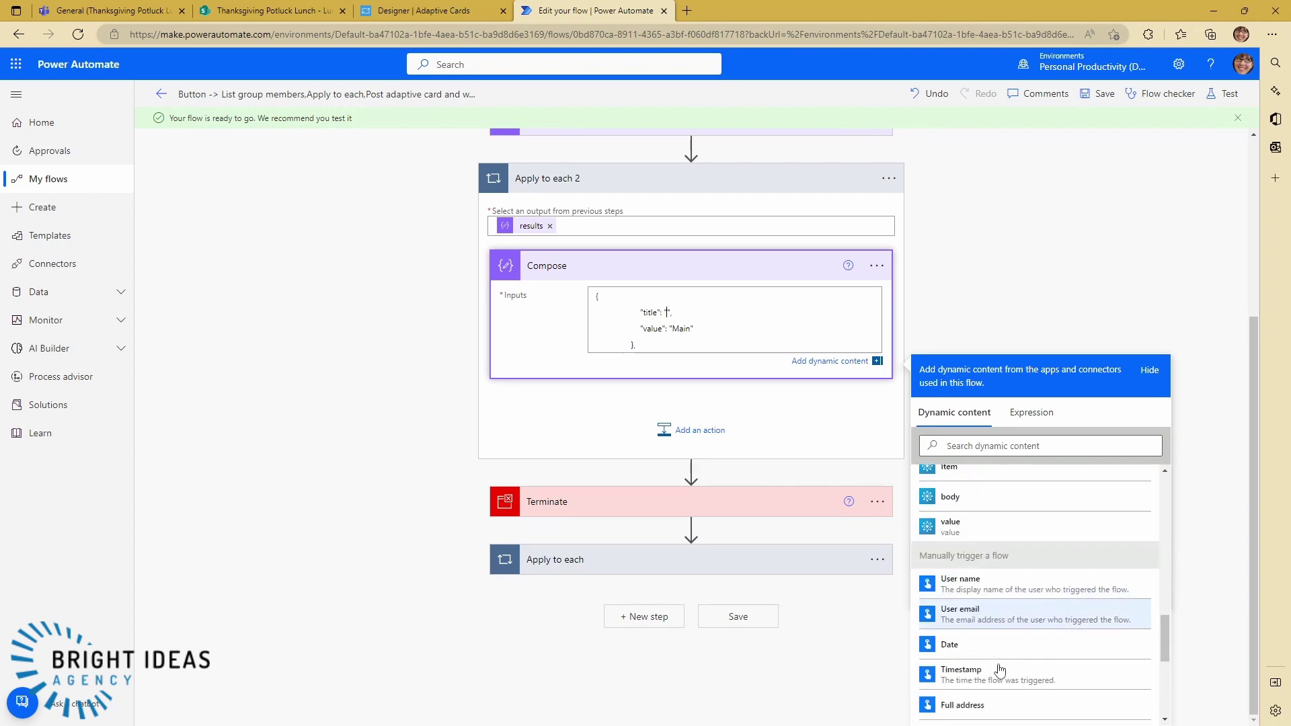
pyautogui.click(968, 709)
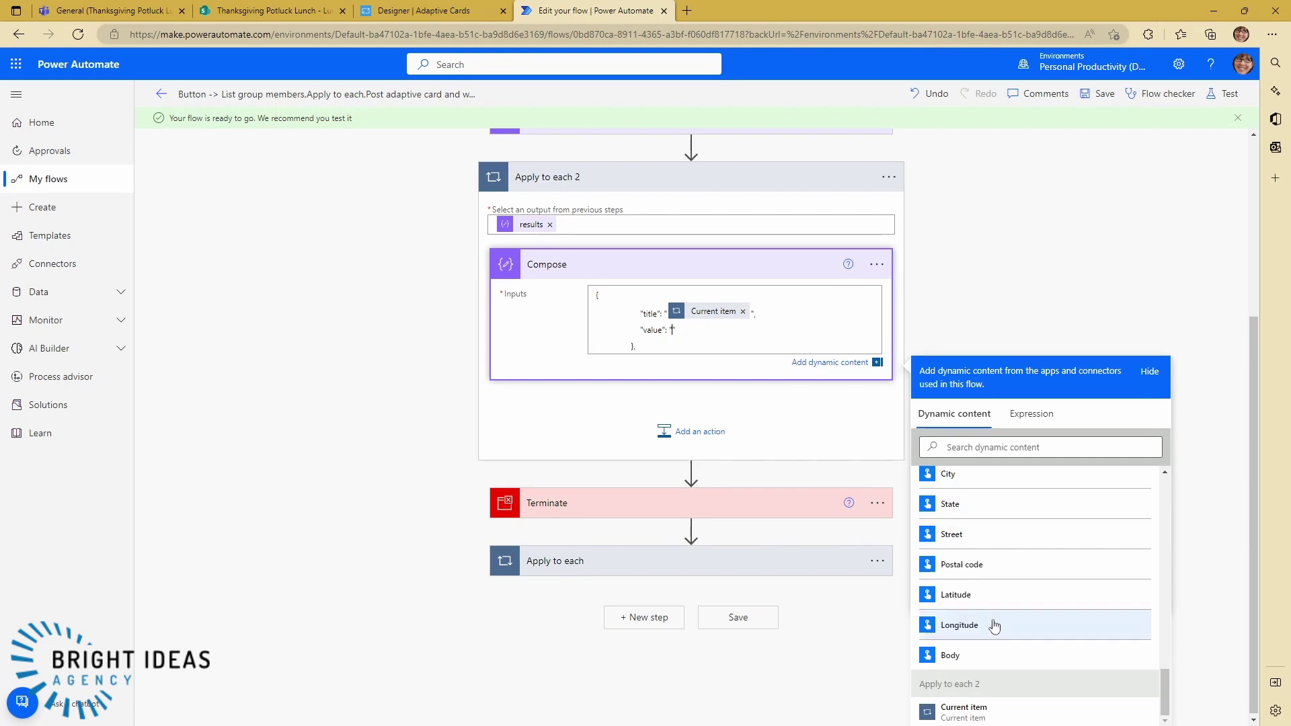
pyautogui.click(963, 713)
pyautogui.click(1006, 281)
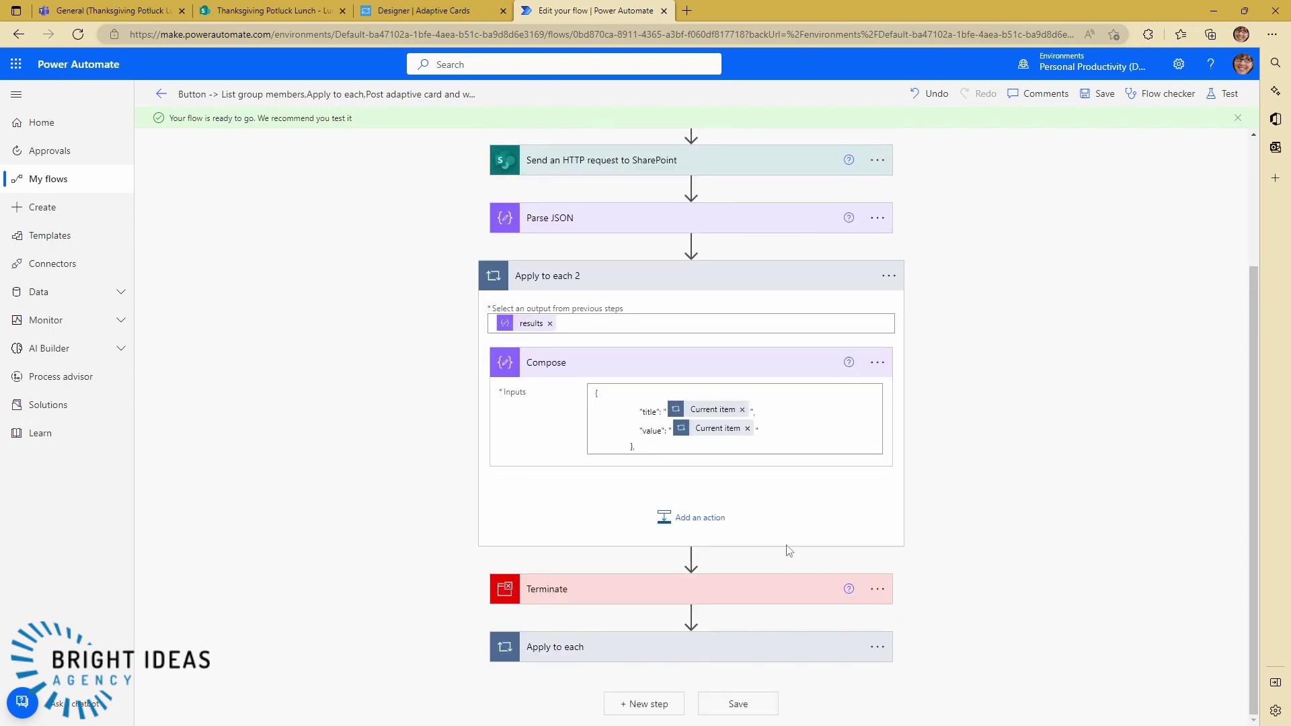
pyautogui.click(629, 446)
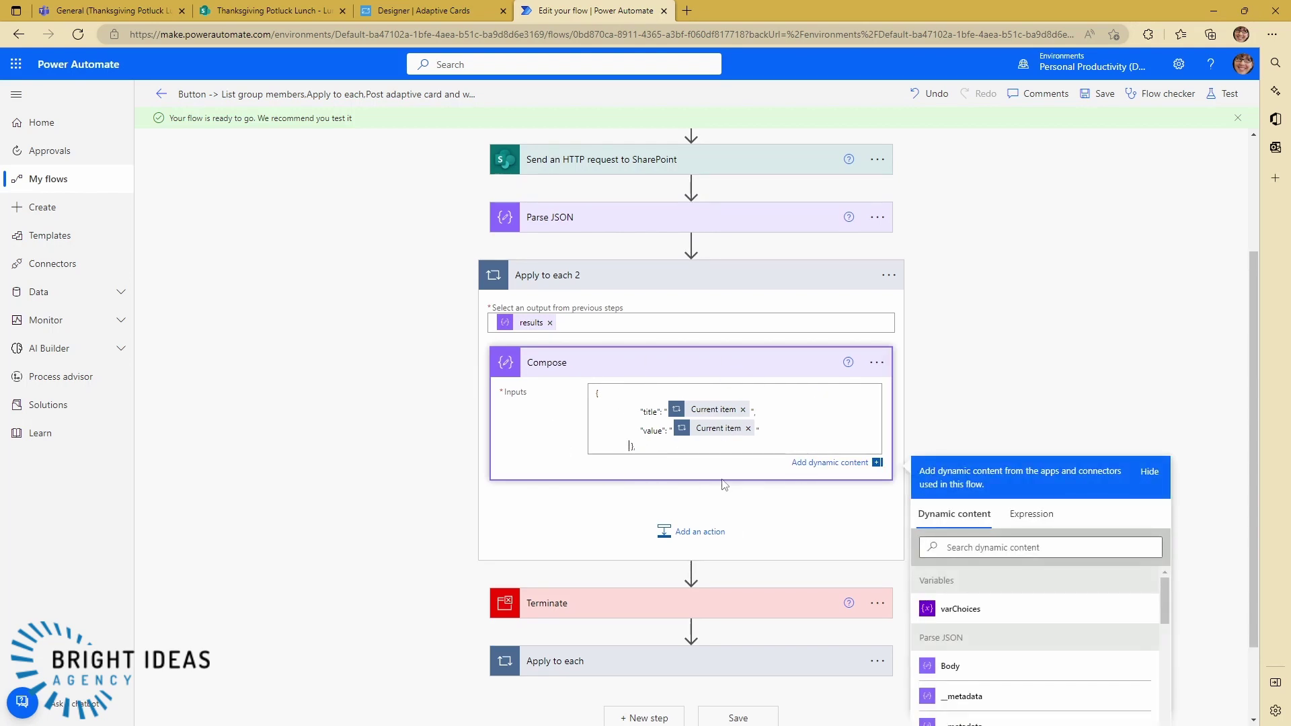
# Step: Add an Append to string variable step that appends Compose Outputs to varChoices
pyautogui.click(688, 538)
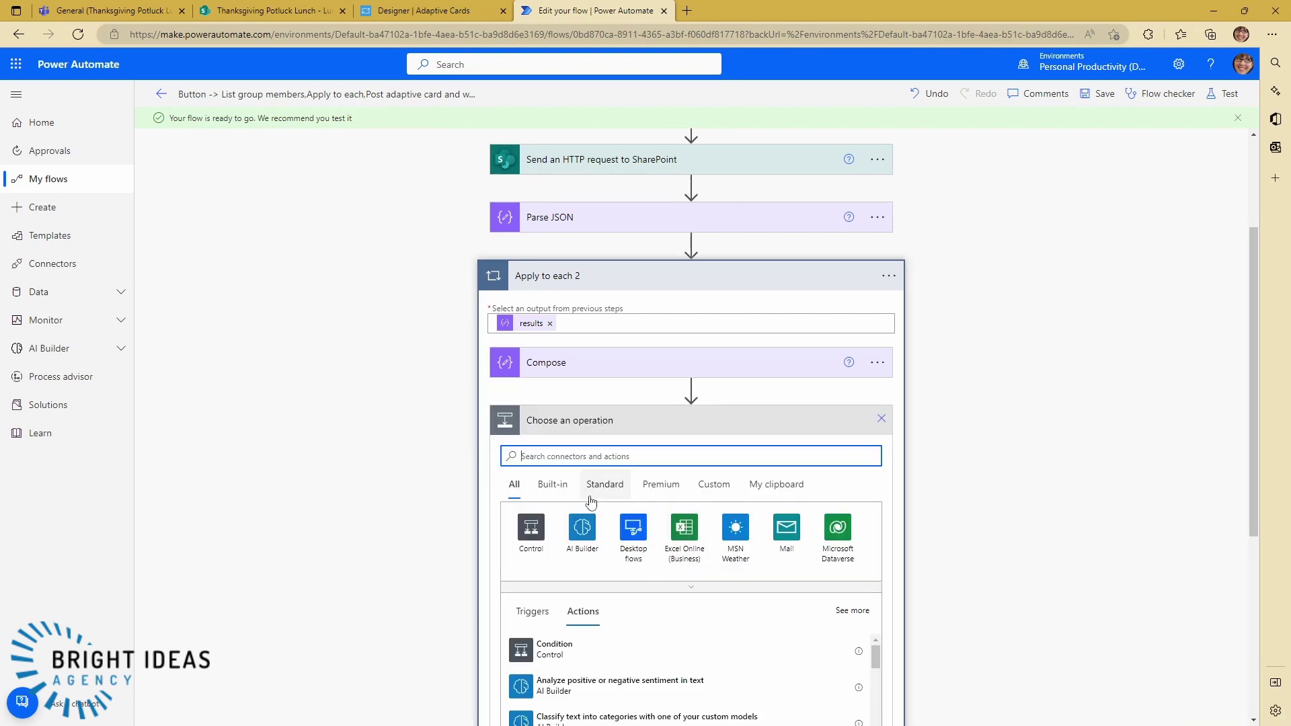
pyautogui.write('append')
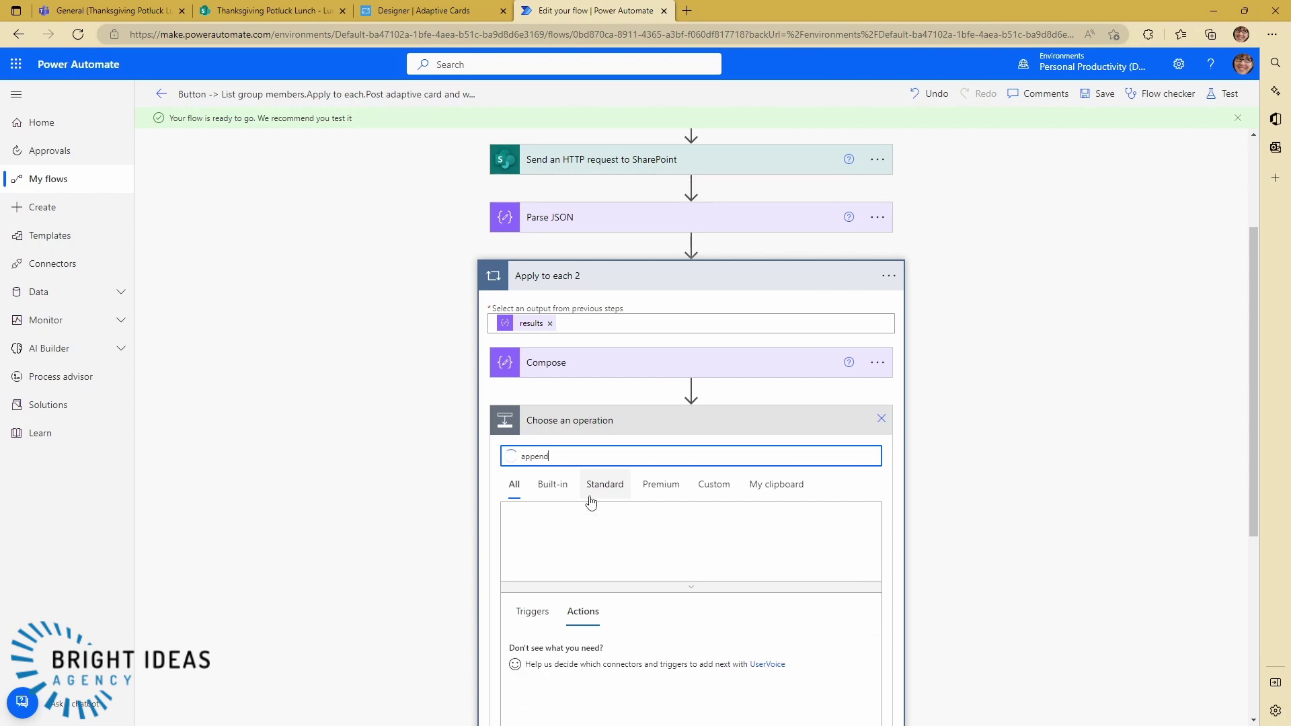
pyautogui.scroll(-3, 584, 608)
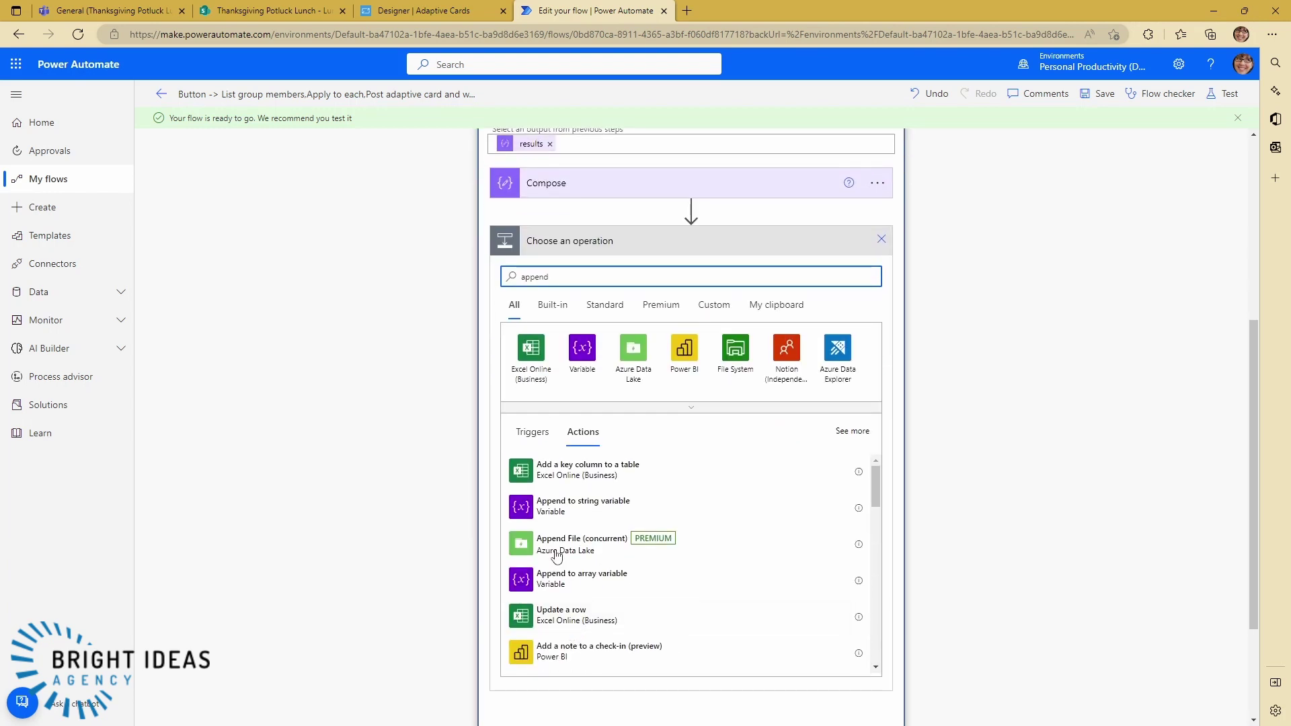
pyautogui.click(558, 512)
pyautogui.click(615, 422)
pyautogui.click(629, 477)
pyautogui.click(615, 444)
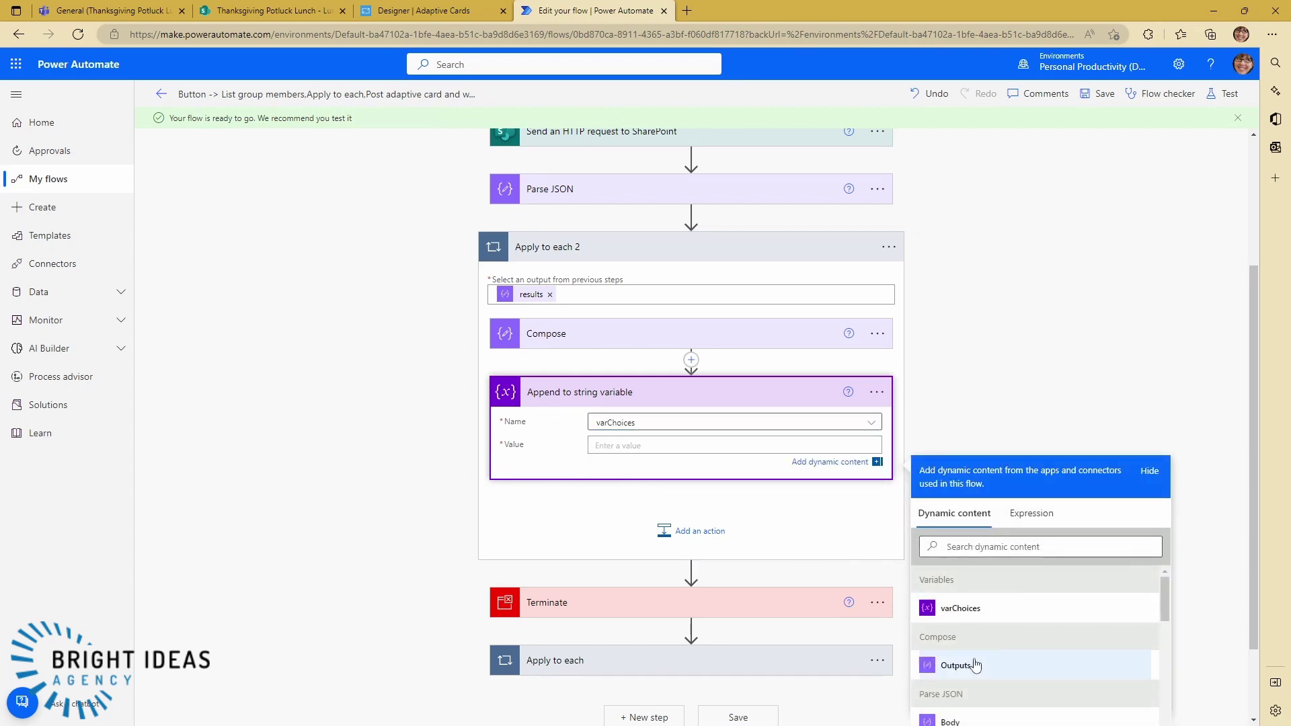
pyautogui.click(971, 665)
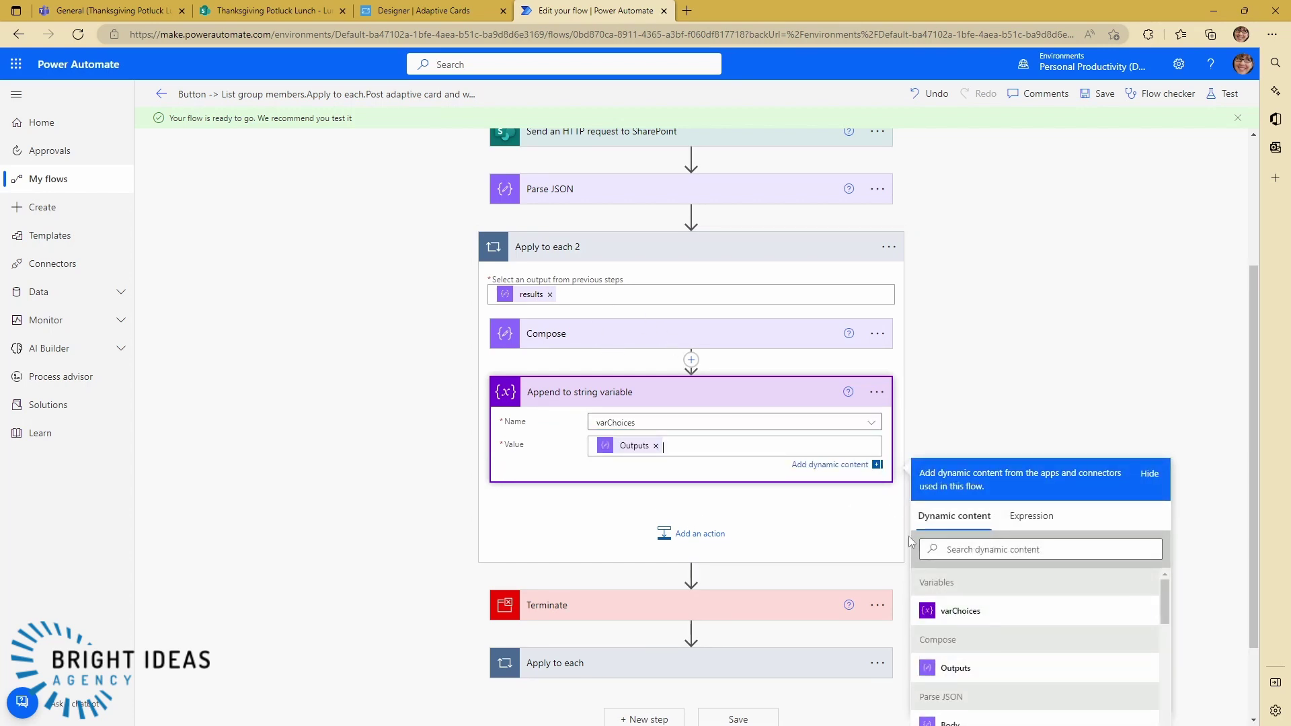
pyautogui.click(996, 417)
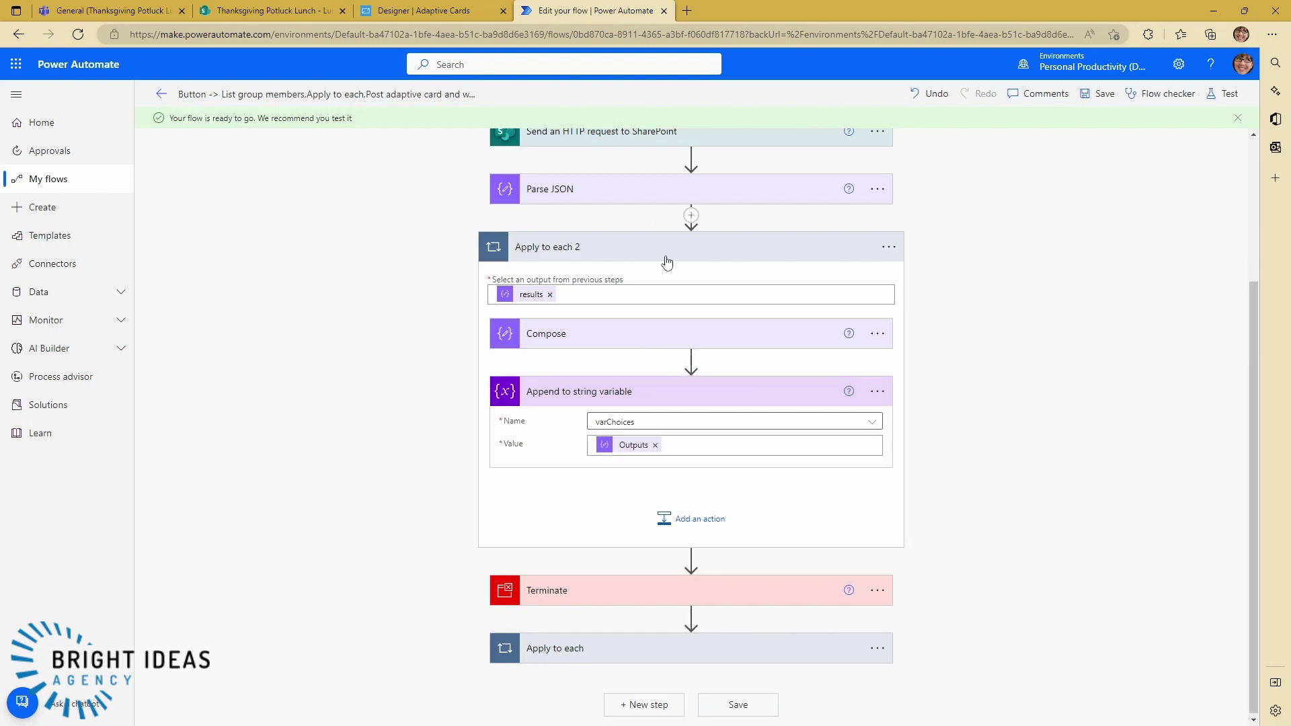
pyautogui.scroll(1, 660, 309)
pyautogui.scroll(-1, 632, 430)
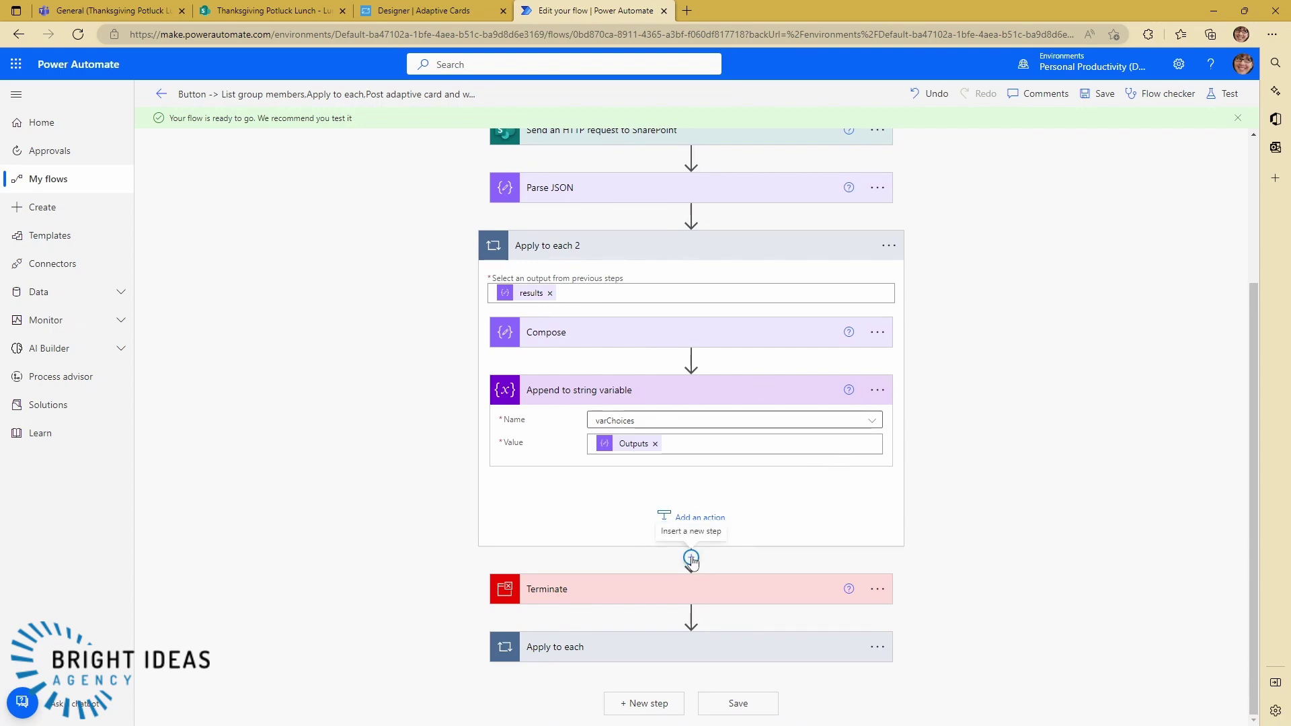
# Step: Add Compose 2 below Apply to each 2 with varChoices as its input, then save
pyautogui.click(691, 558)
pyautogui.click(673, 577)
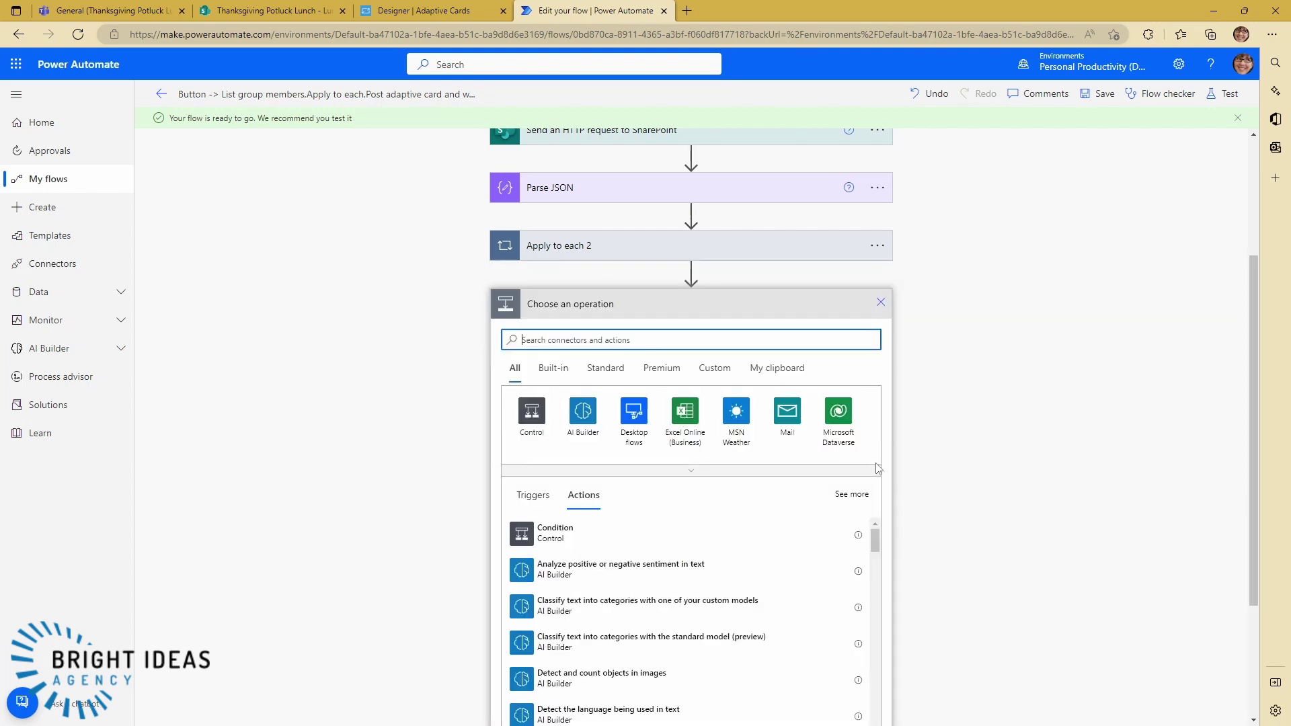
pyautogui.write('compose')
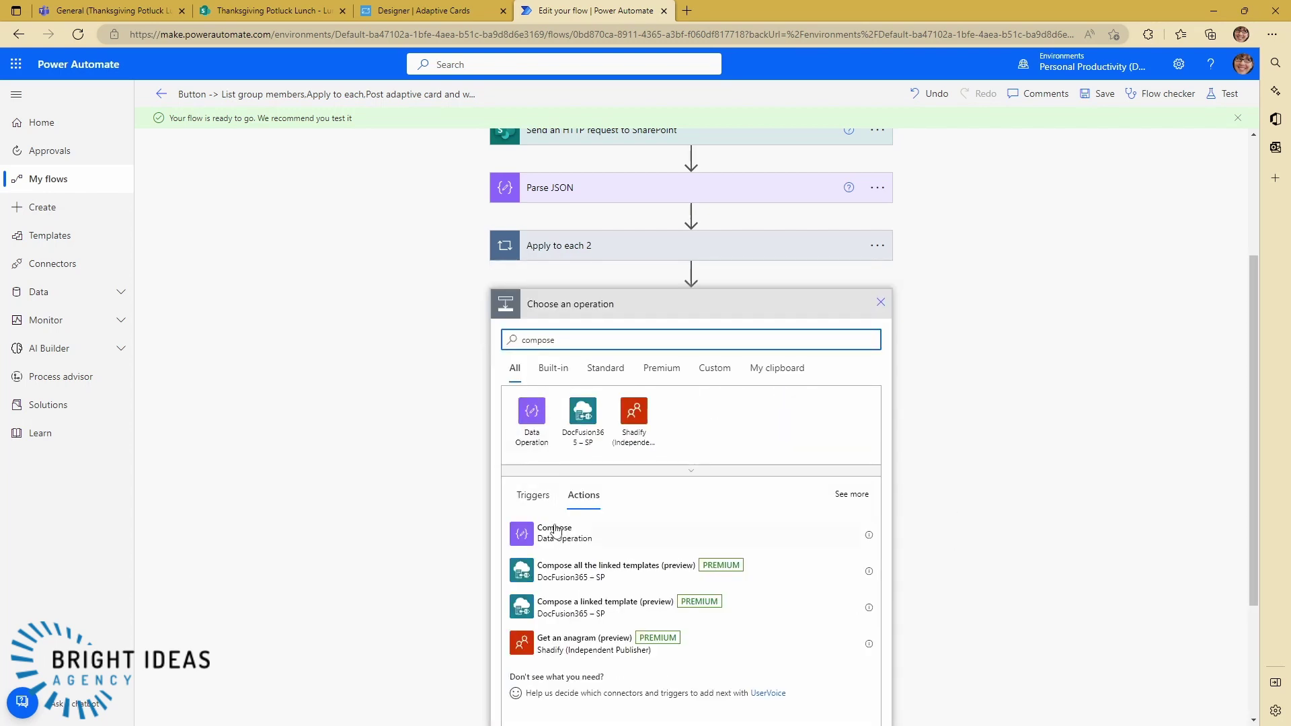
pyautogui.click(556, 538)
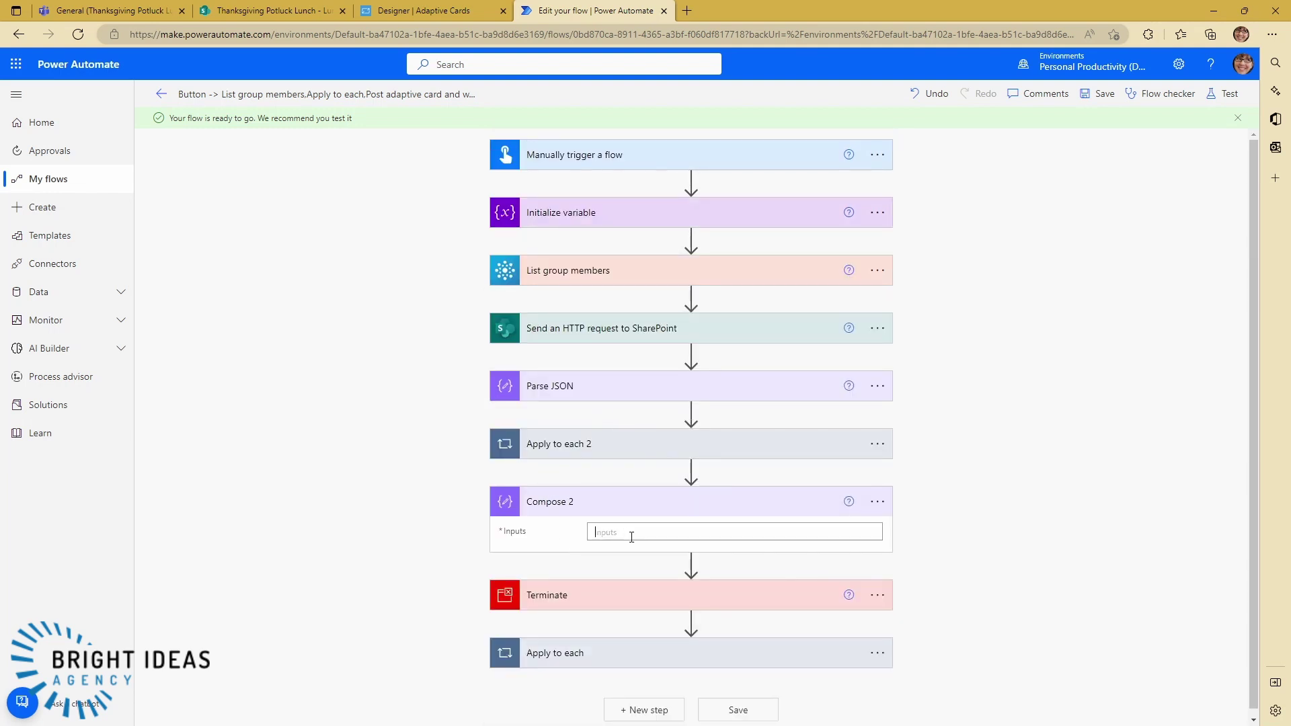
pyautogui.click(603, 533)
pyautogui.click(960, 695)
pyautogui.click(944, 492)
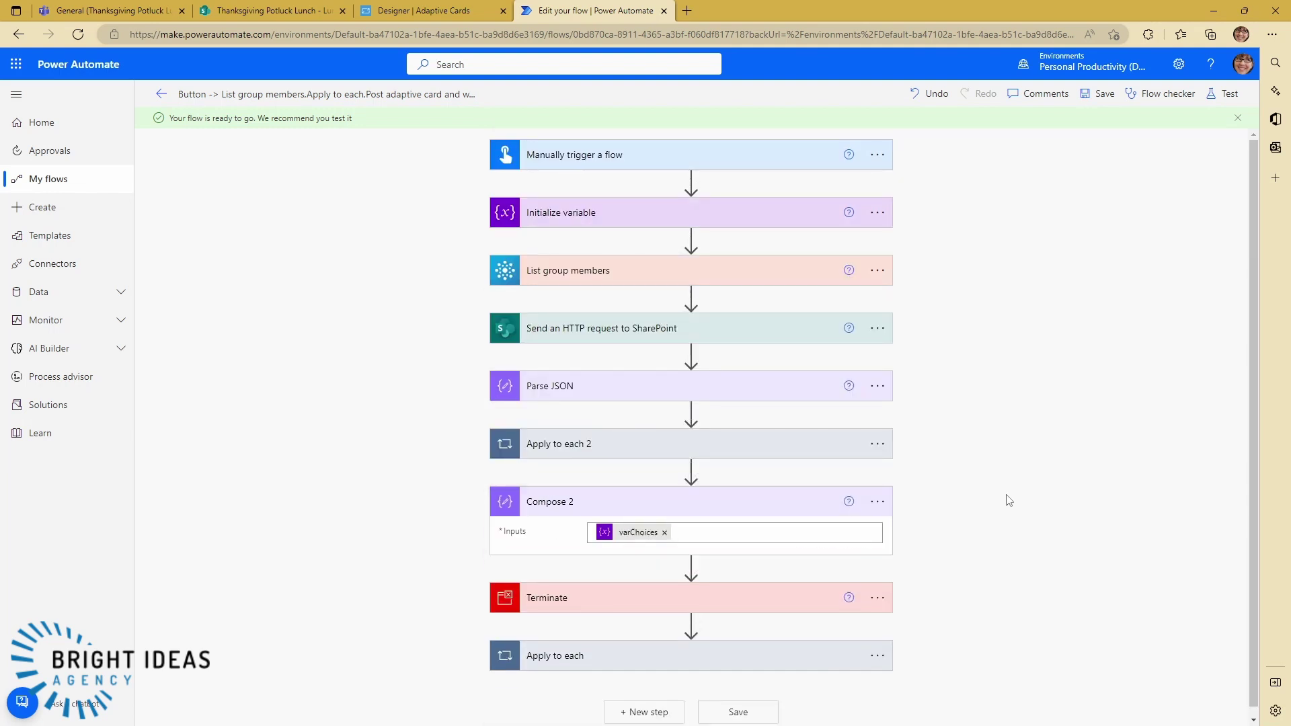
pyautogui.click(1098, 96)
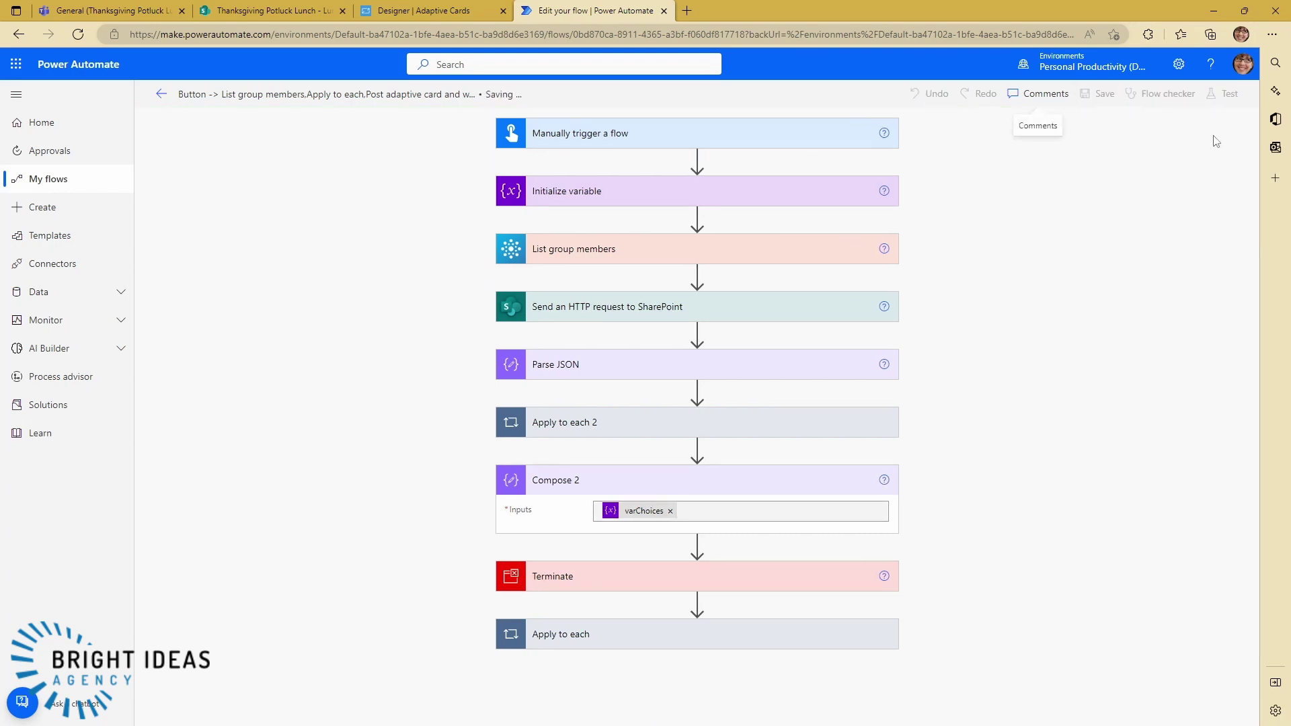
# Step: Test-run the flow and select the trailing comma after the Dishware choice in Compose 2's inputs
pyautogui.click(1226, 95)
pyautogui.click(1068, 701)
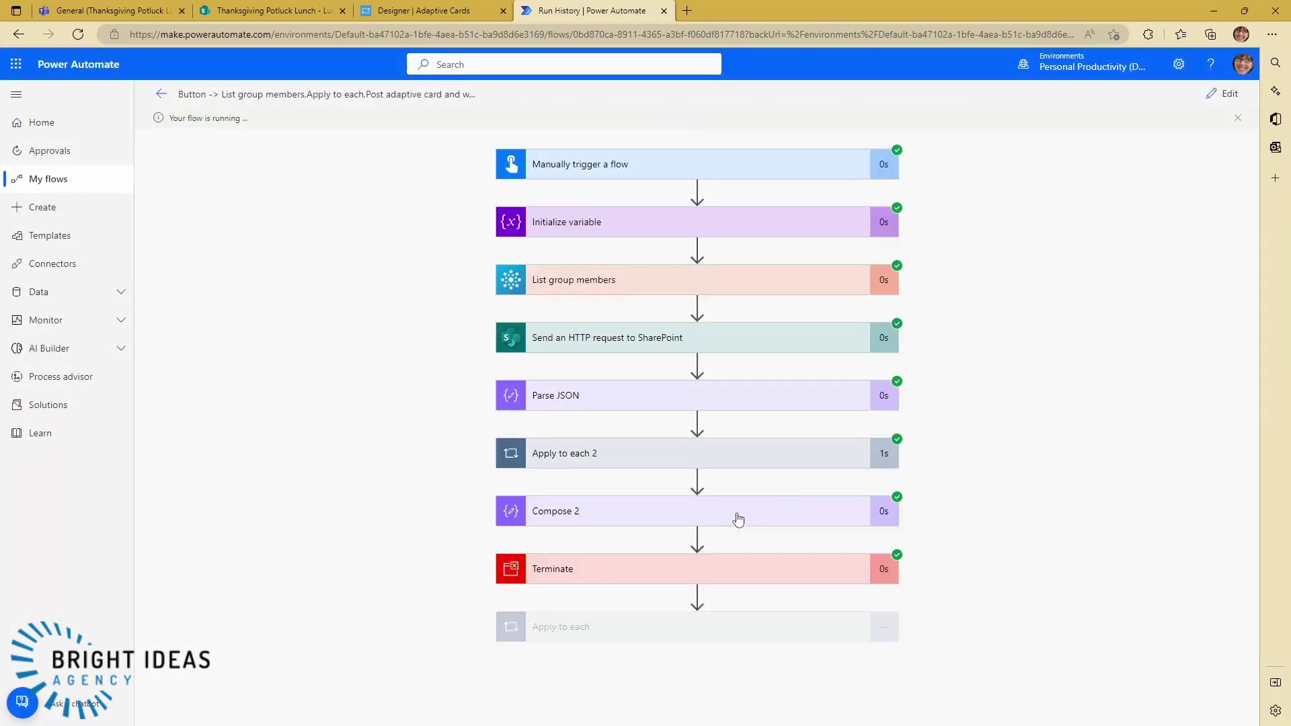
pyautogui.click(794, 517)
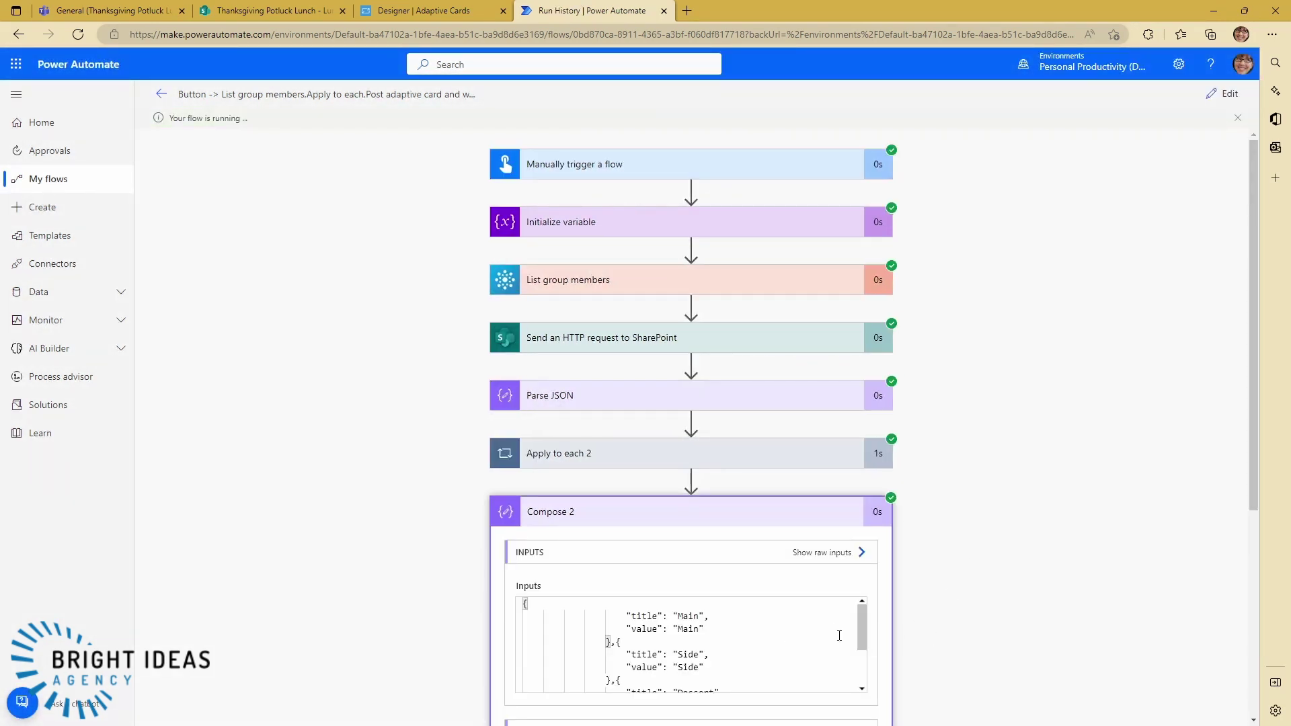
pyautogui.scroll(-4, 860, 508)
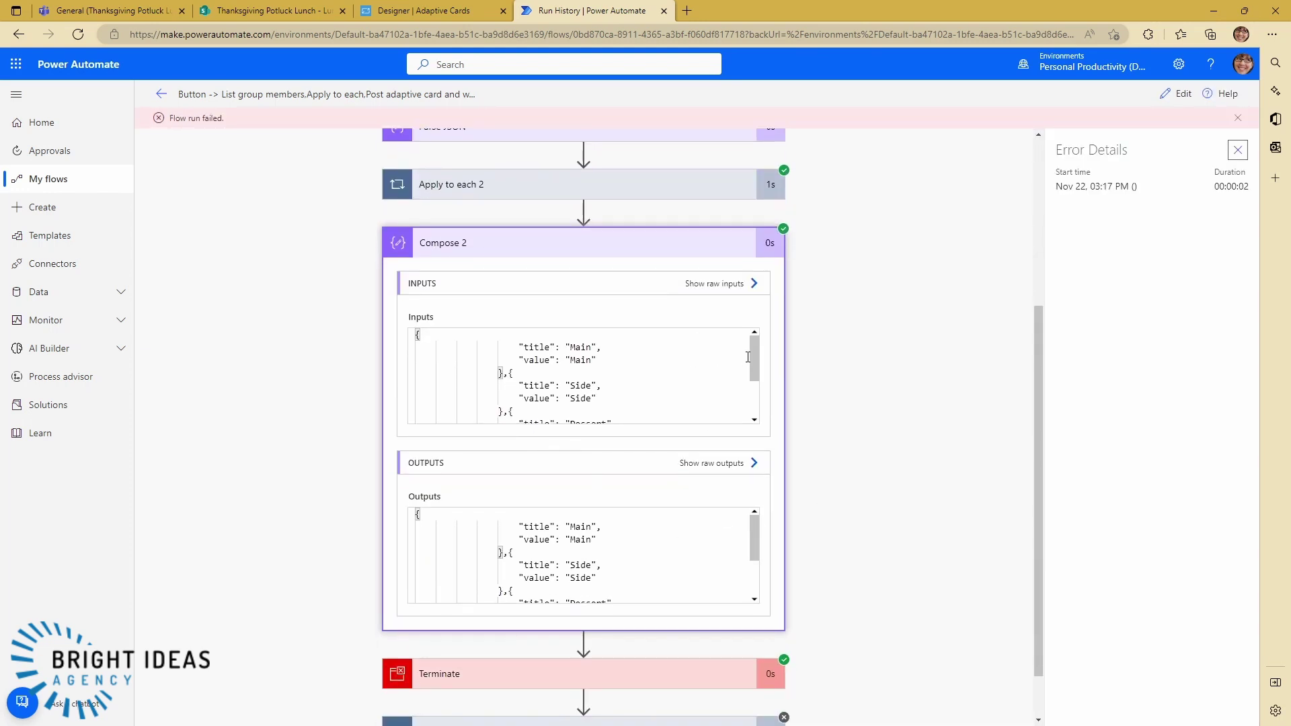
pyautogui.moveTo(748, 357); pyautogui.dragTo(749, 400)
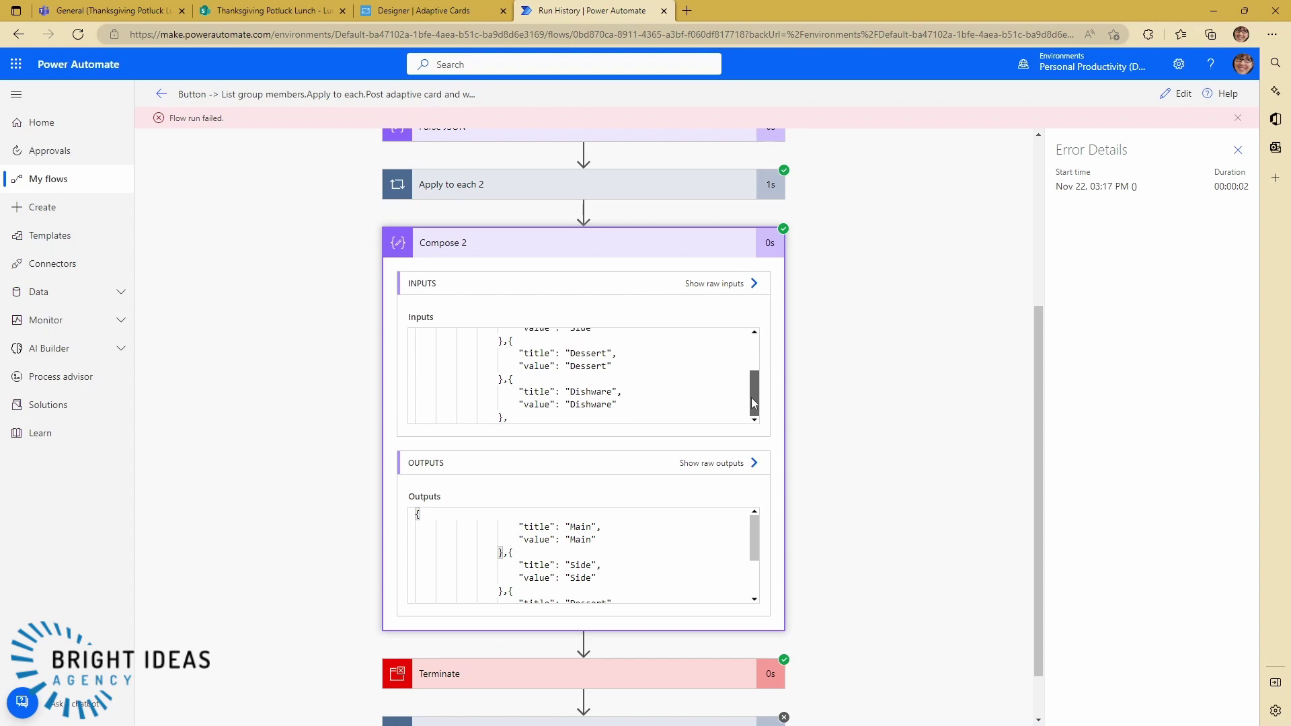
pyautogui.click(507, 418)
pyautogui.doubleClick(505, 419)
pyautogui.click(511, 420)
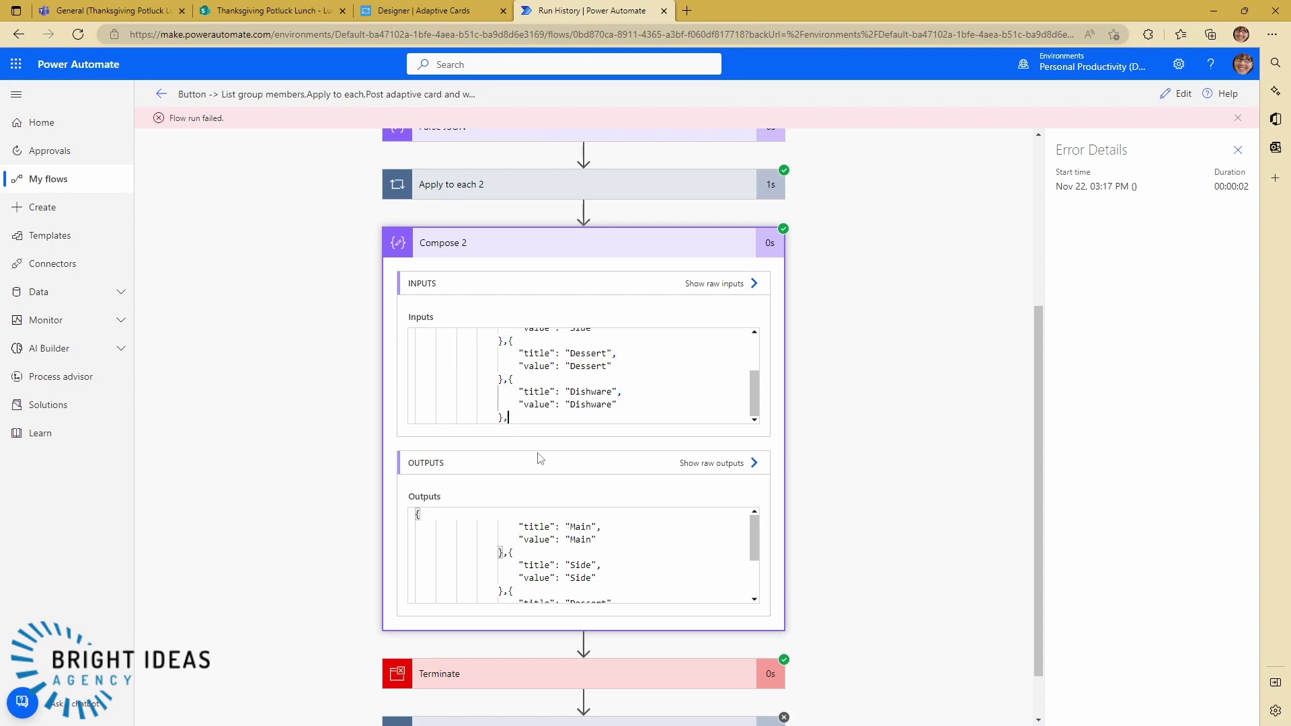
pyautogui.click(403, 16)
pyautogui.click(256, 676)
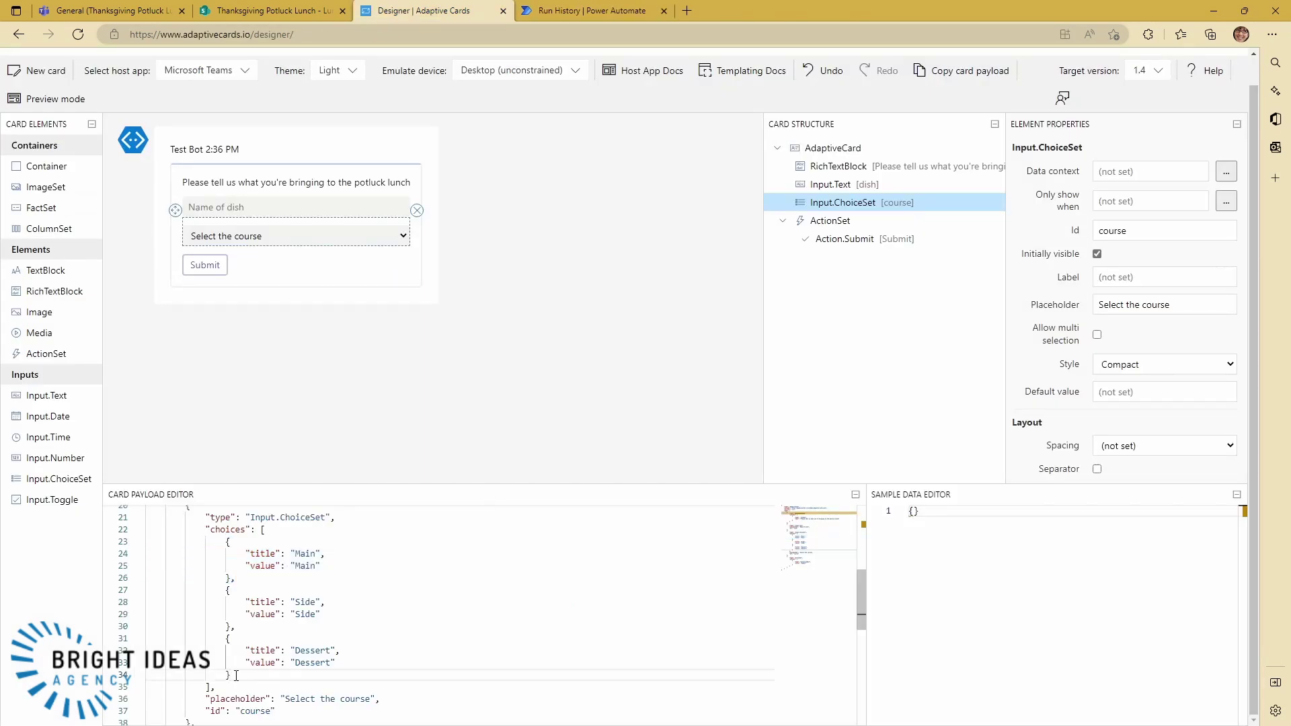
pyautogui.click(236, 628)
pyautogui.click(237, 578)
pyautogui.click(645, 11)
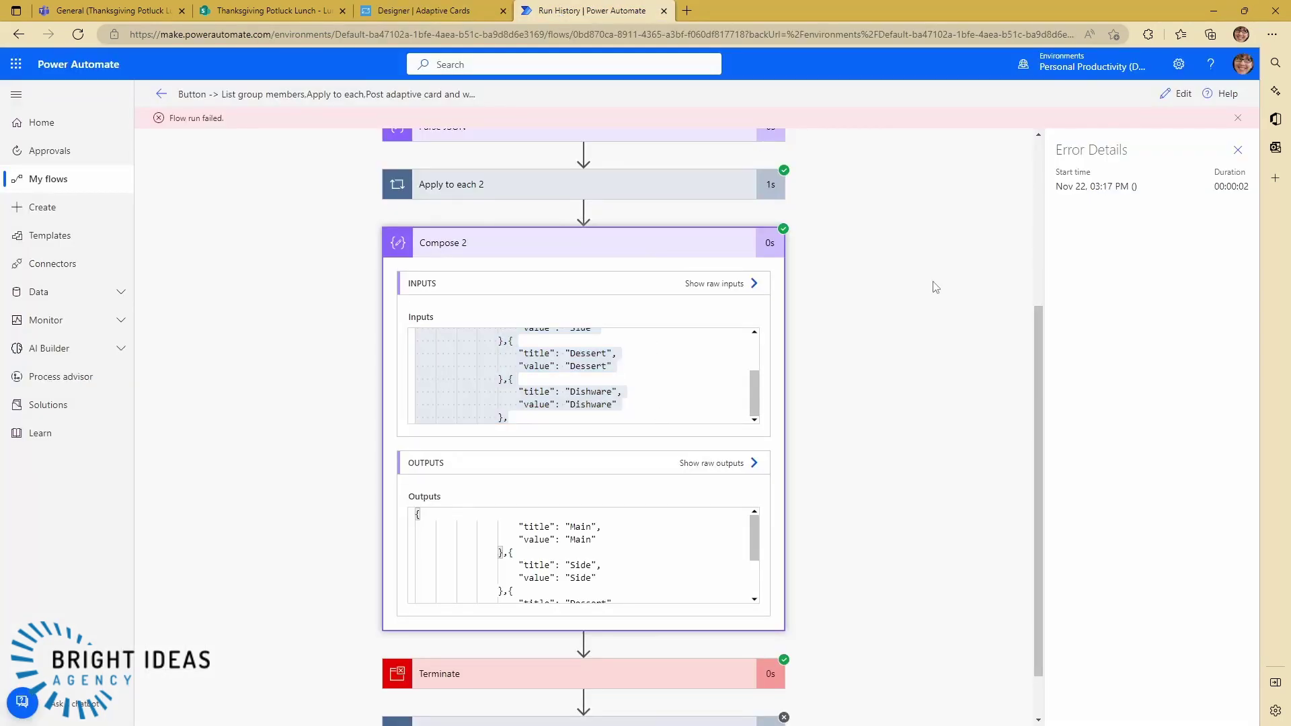
# Step: Start a slice() expression in Compose 2 Inputs over variables('varChoices')
pyautogui.click(1176, 93)
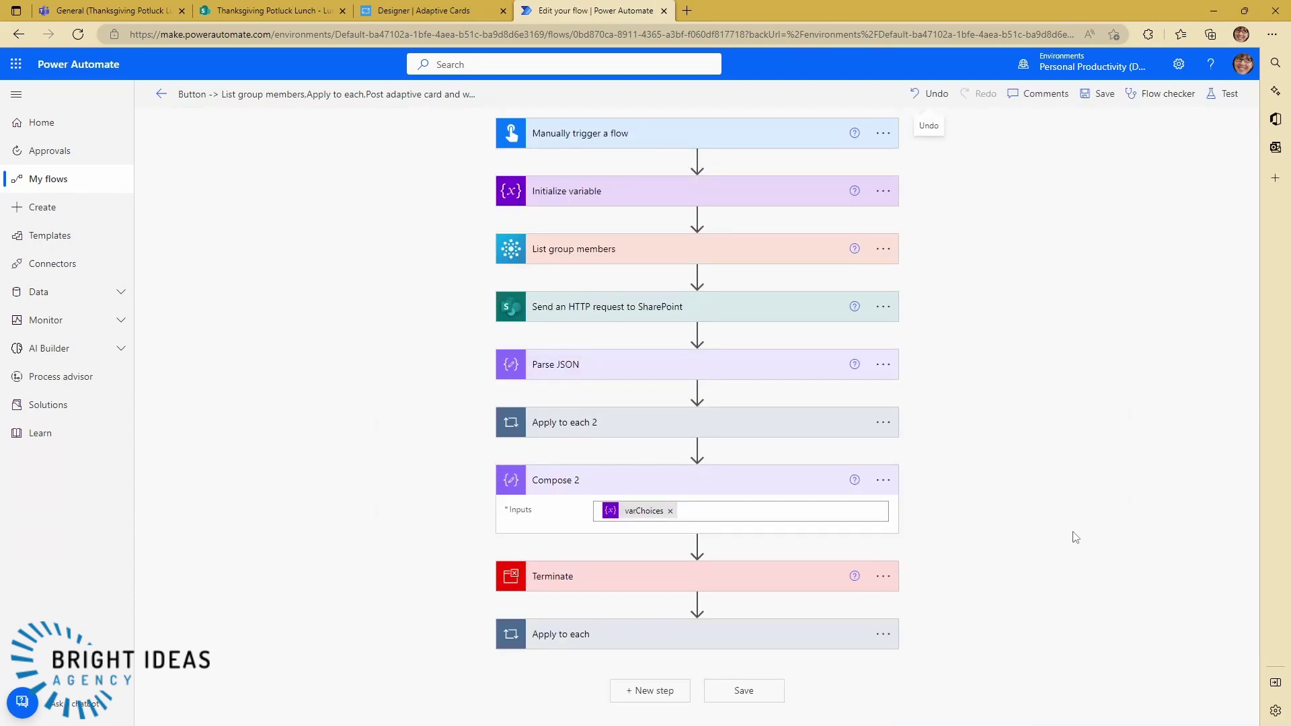
pyautogui.click(742, 511)
pyautogui.click(1035, 434)
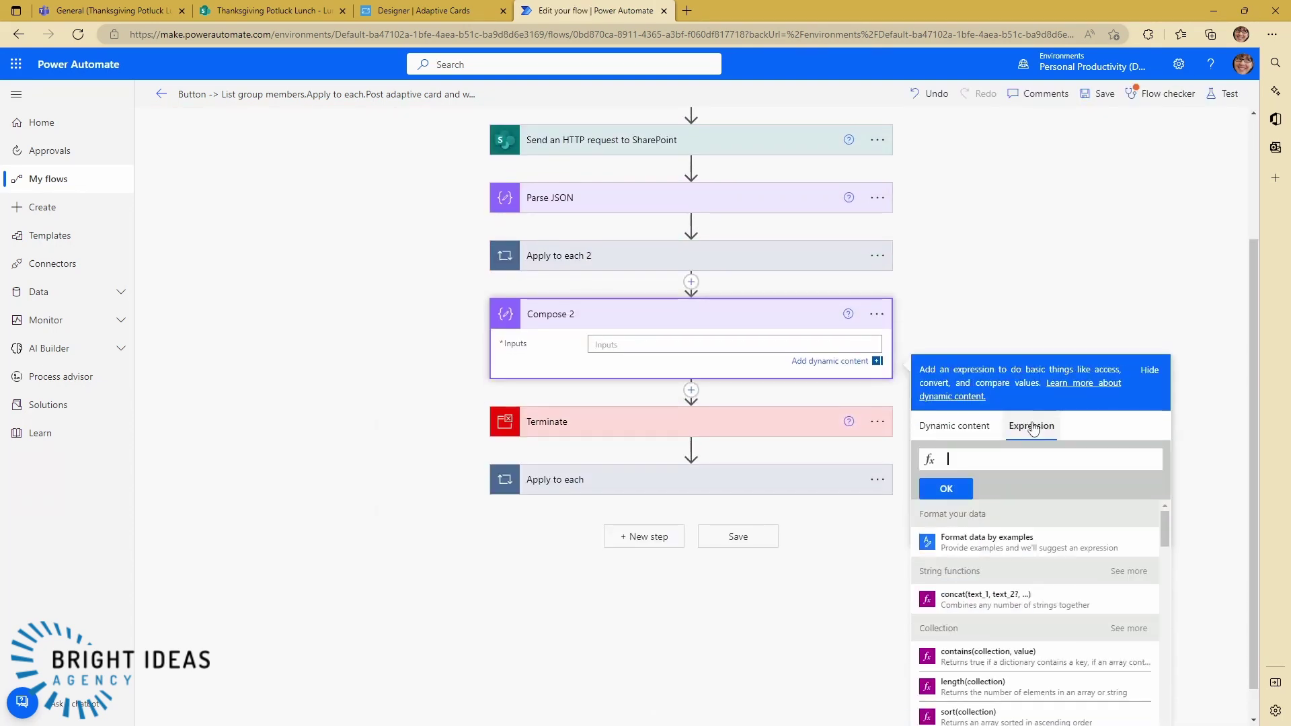
pyautogui.click(1129, 571)
pyautogui.scroll(-1, 1090, 632)
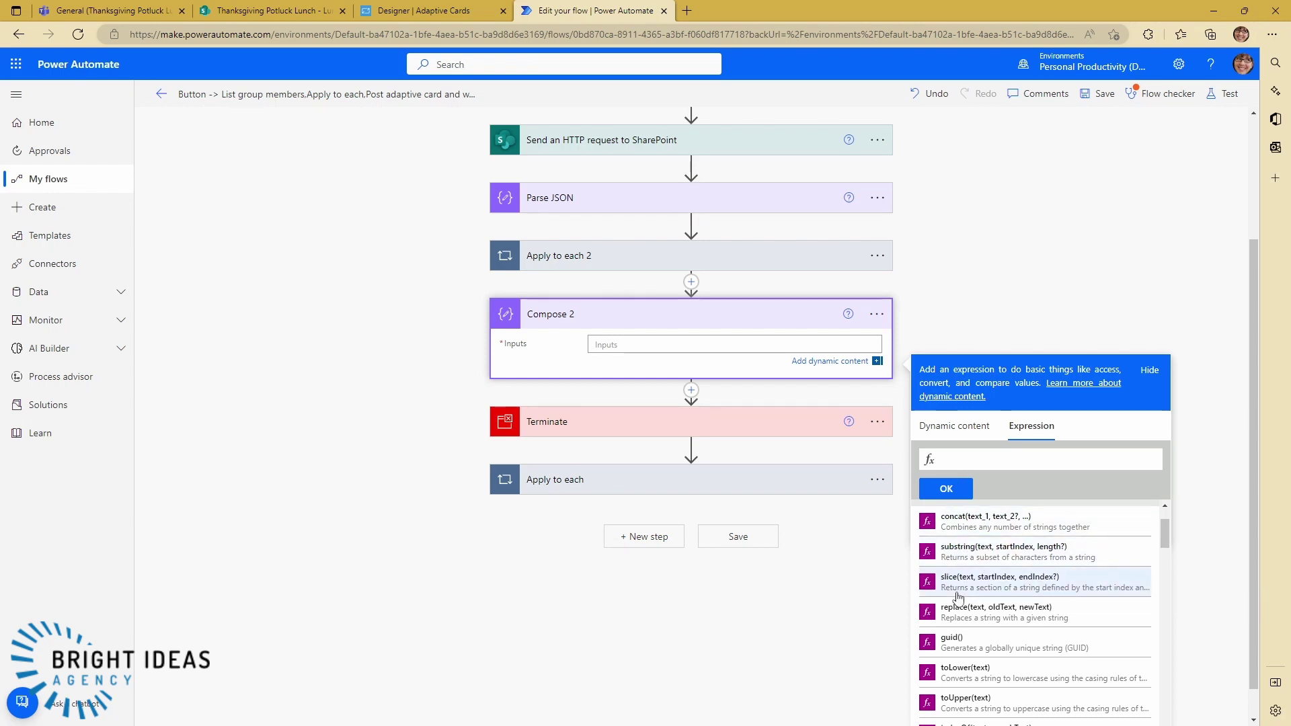
pyautogui.click(994, 578)
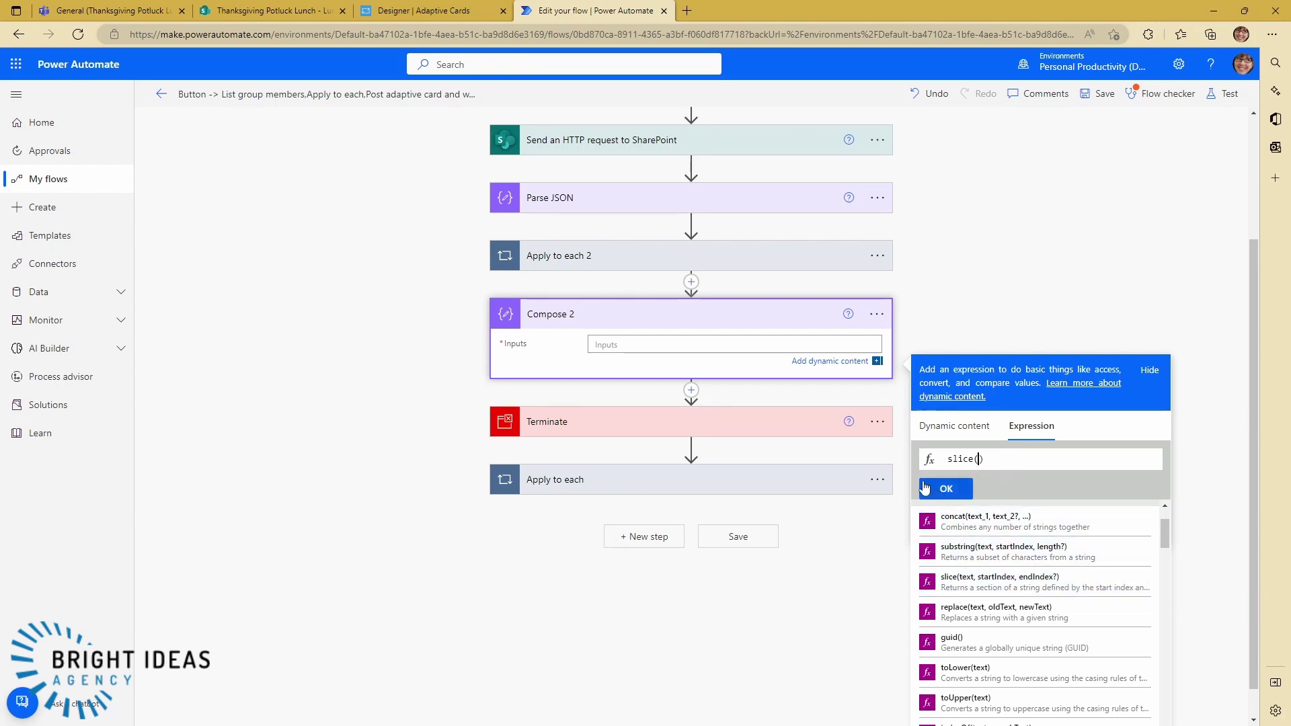
pyautogui.click(938, 429)
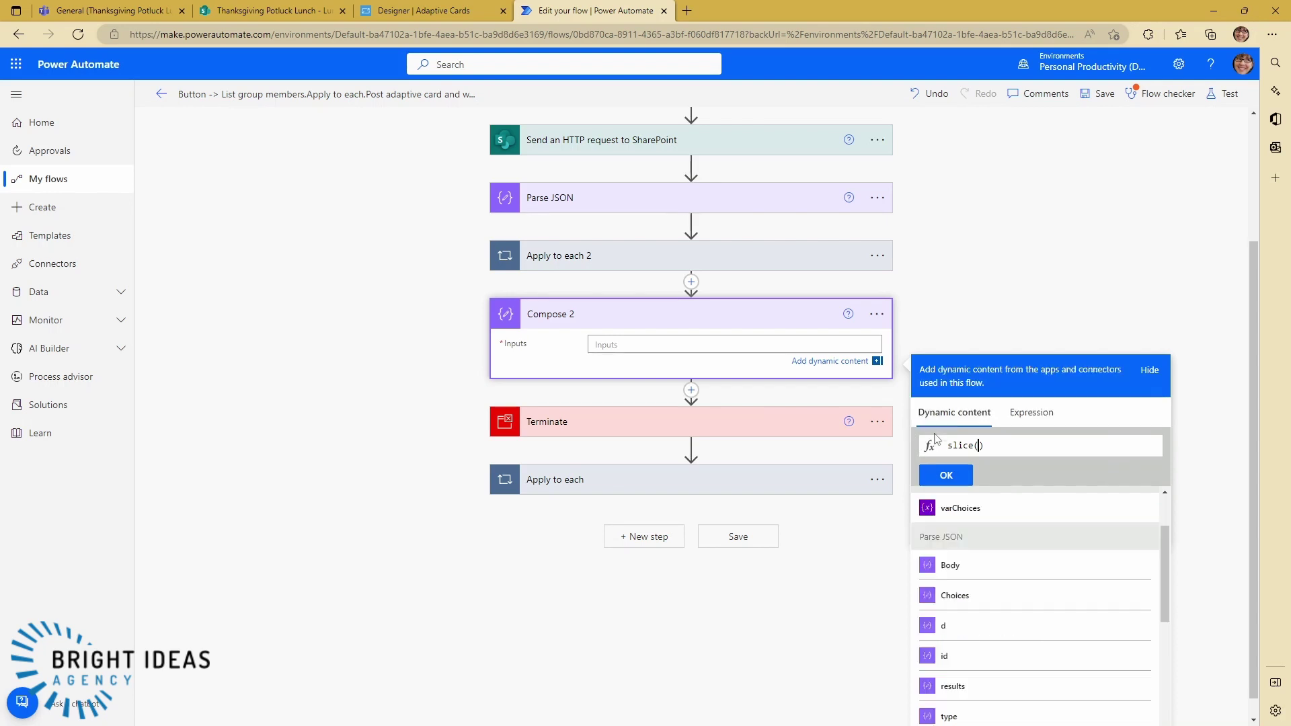
pyautogui.click(960, 510)
# Step: Complete the expression with ,0,add(length(variables('varChoices')),-1) to drop the last character
pyautogui.write(',')
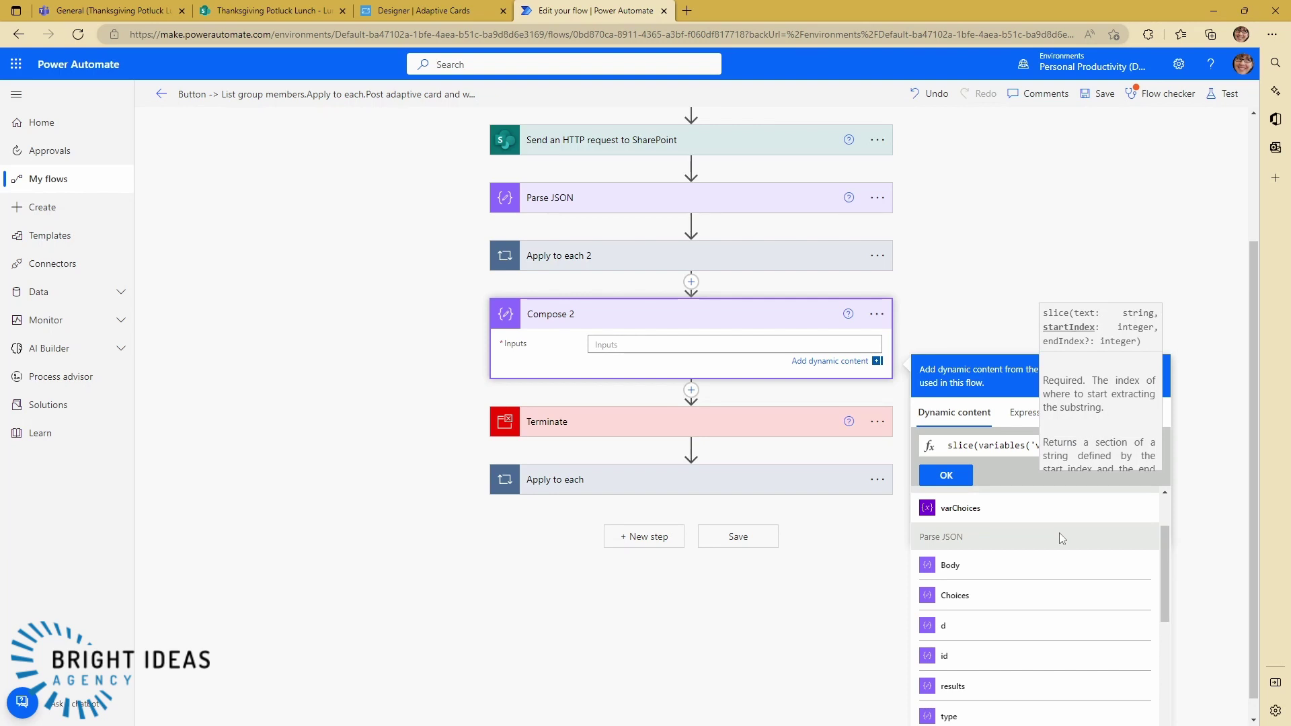
pyautogui.write('0')
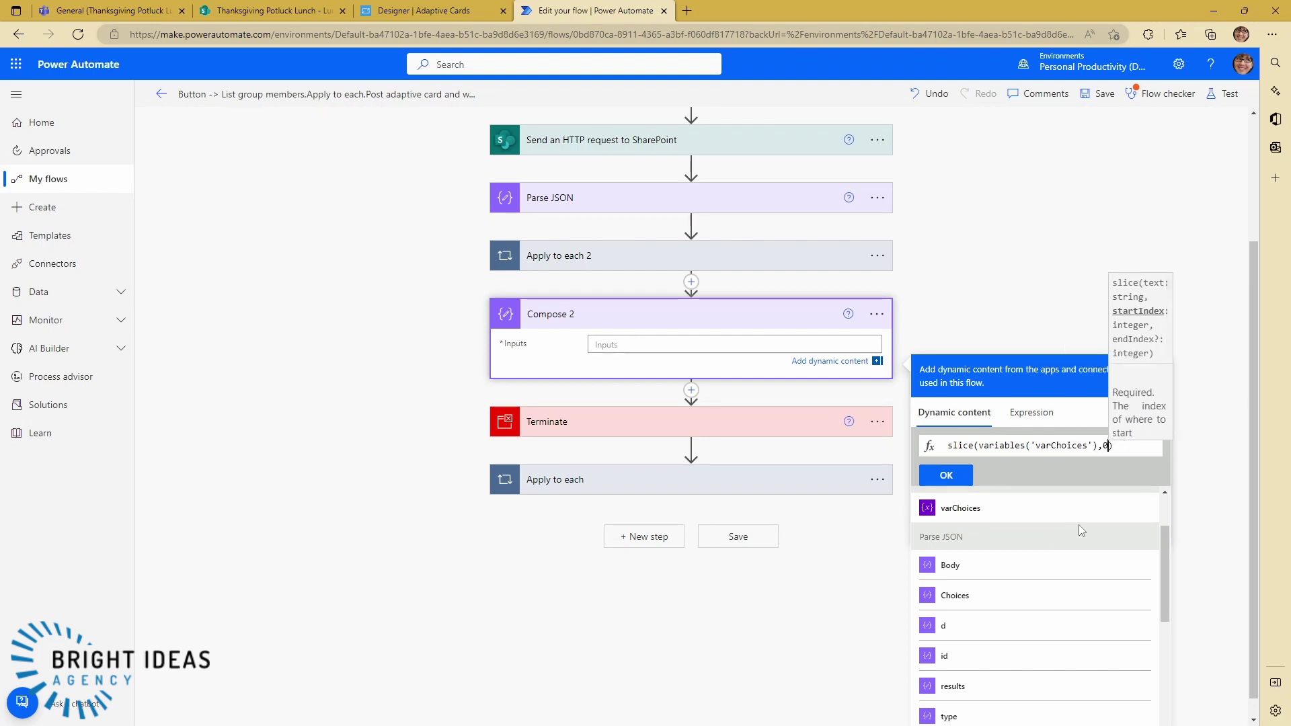
pyautogui.write(',')
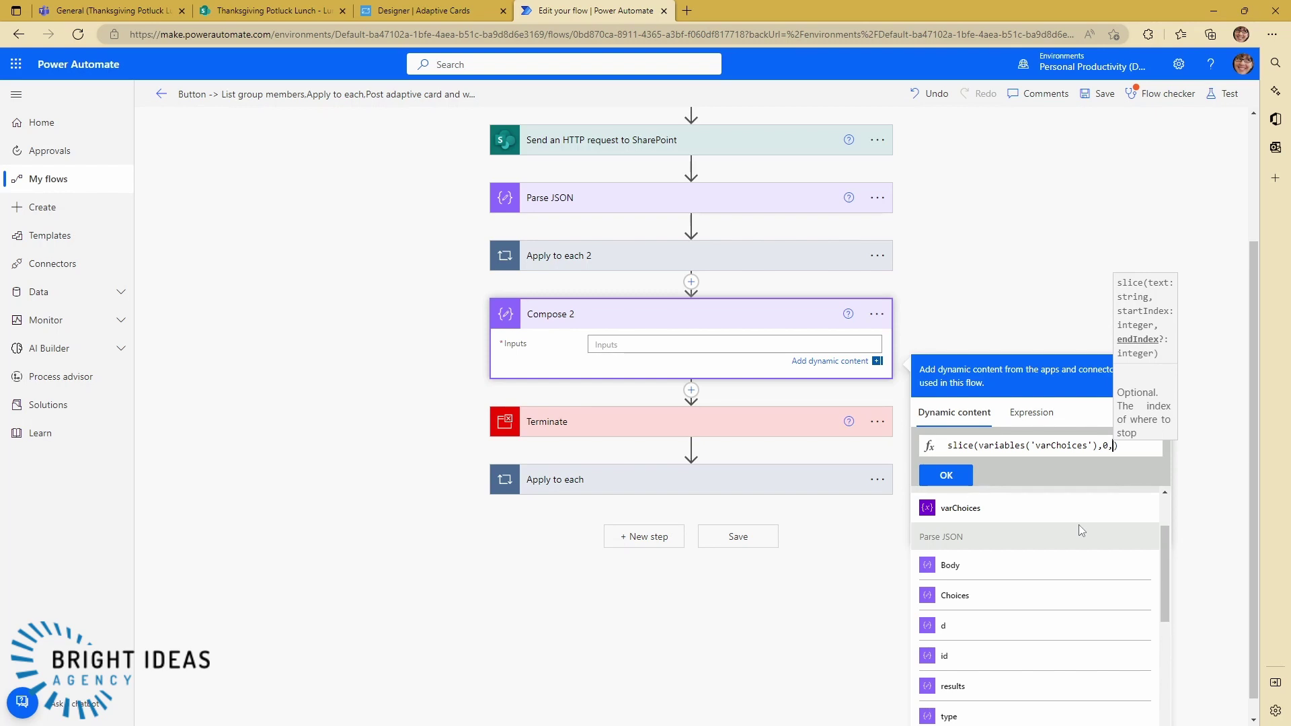
pyautogui.write('add')
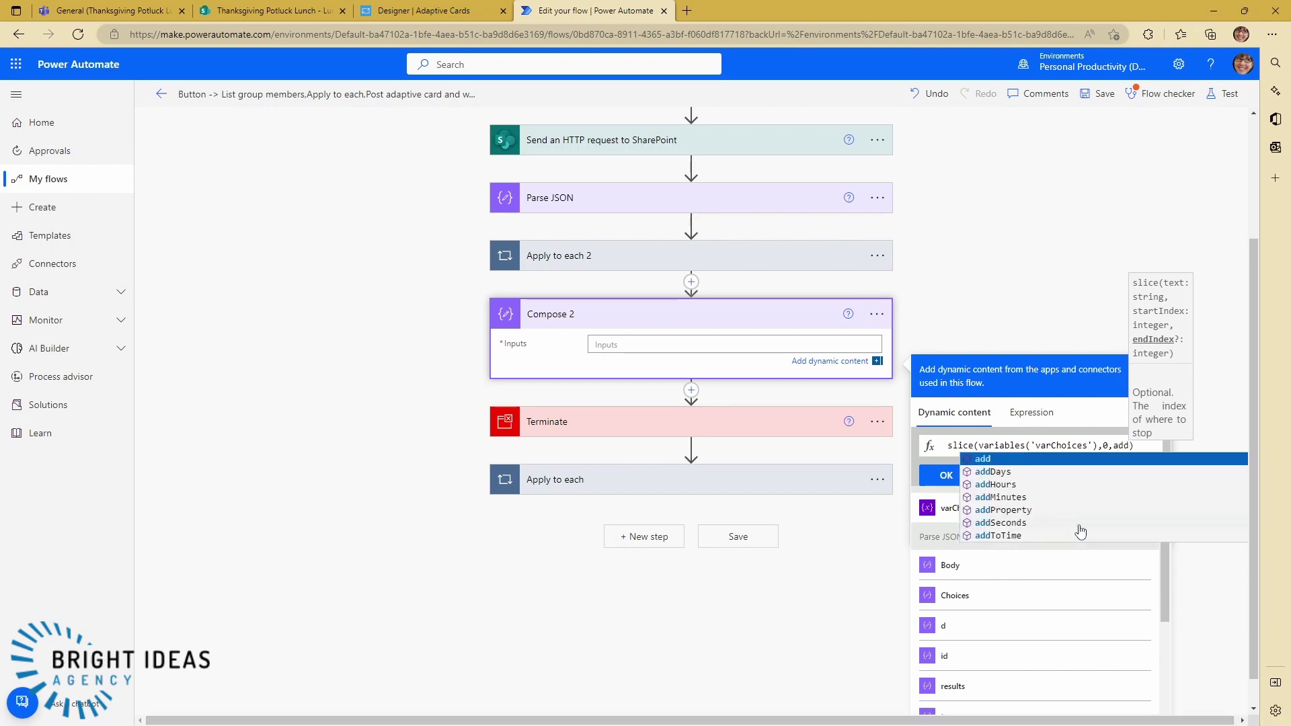
pyautogui.write('(')
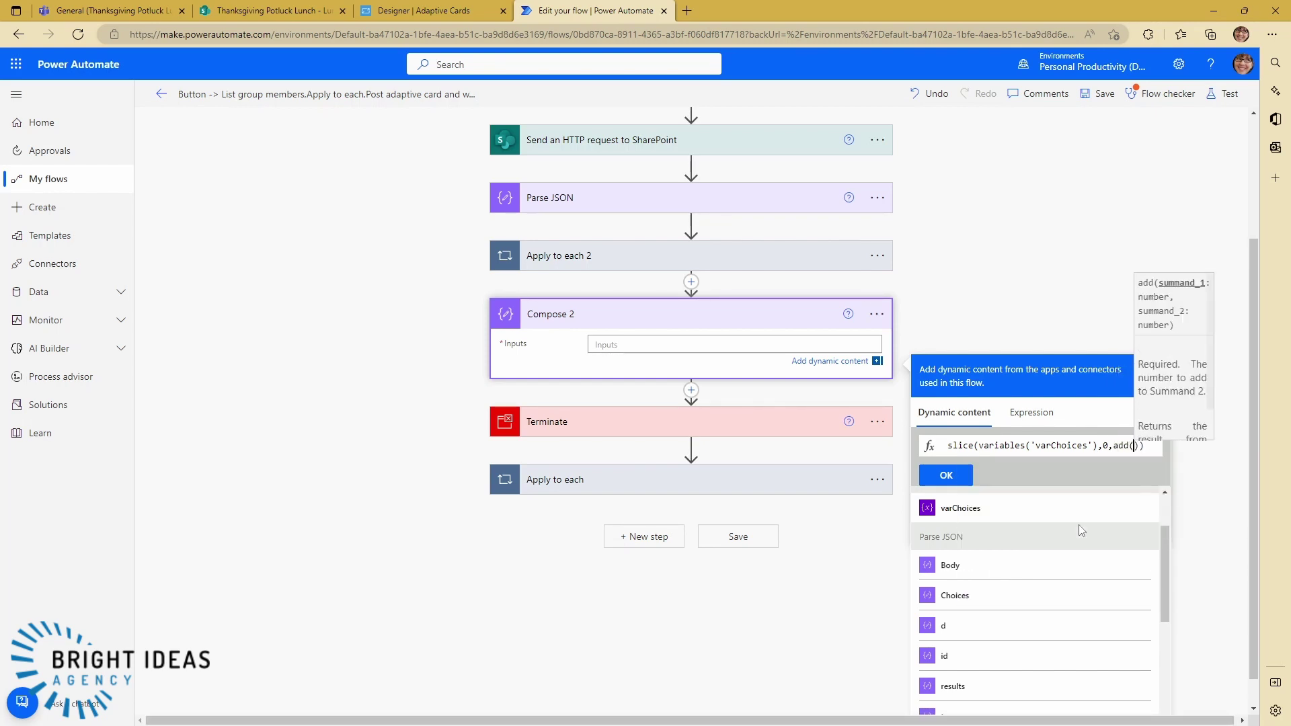
pyautogui.write('le')
pyautogui.write('ngth')
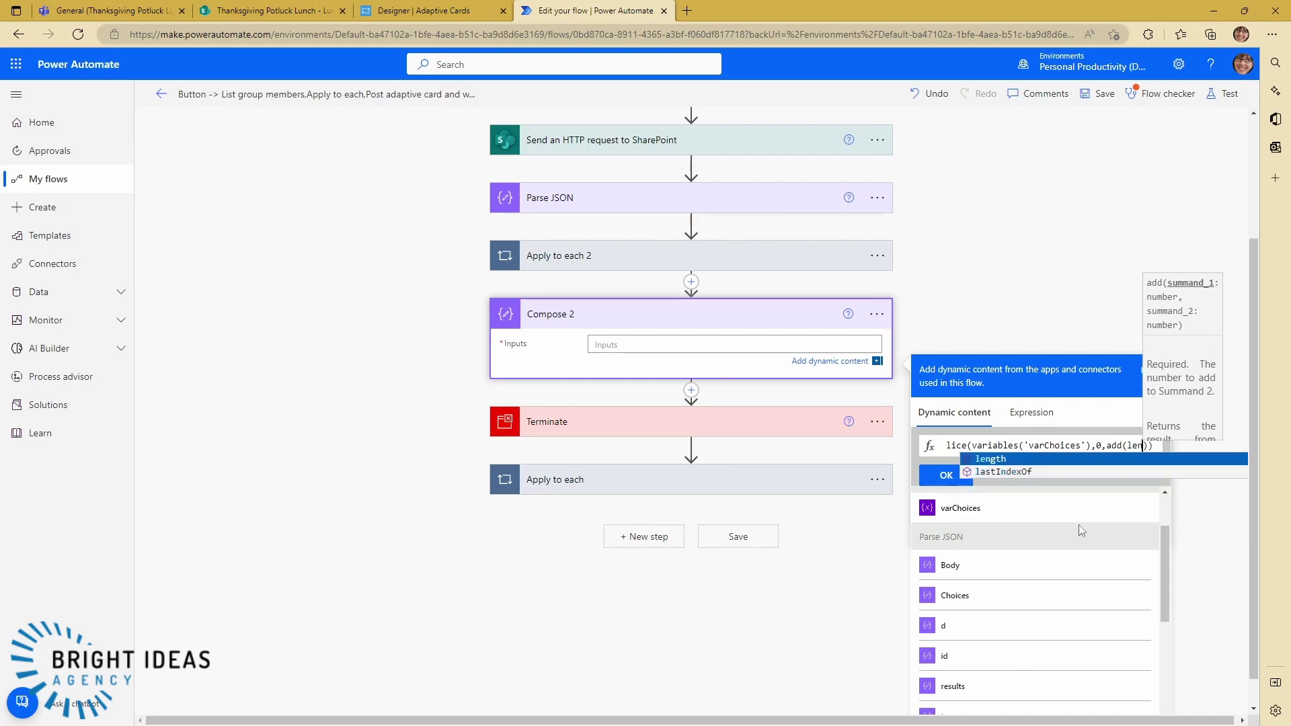
pyautogui.write('(')
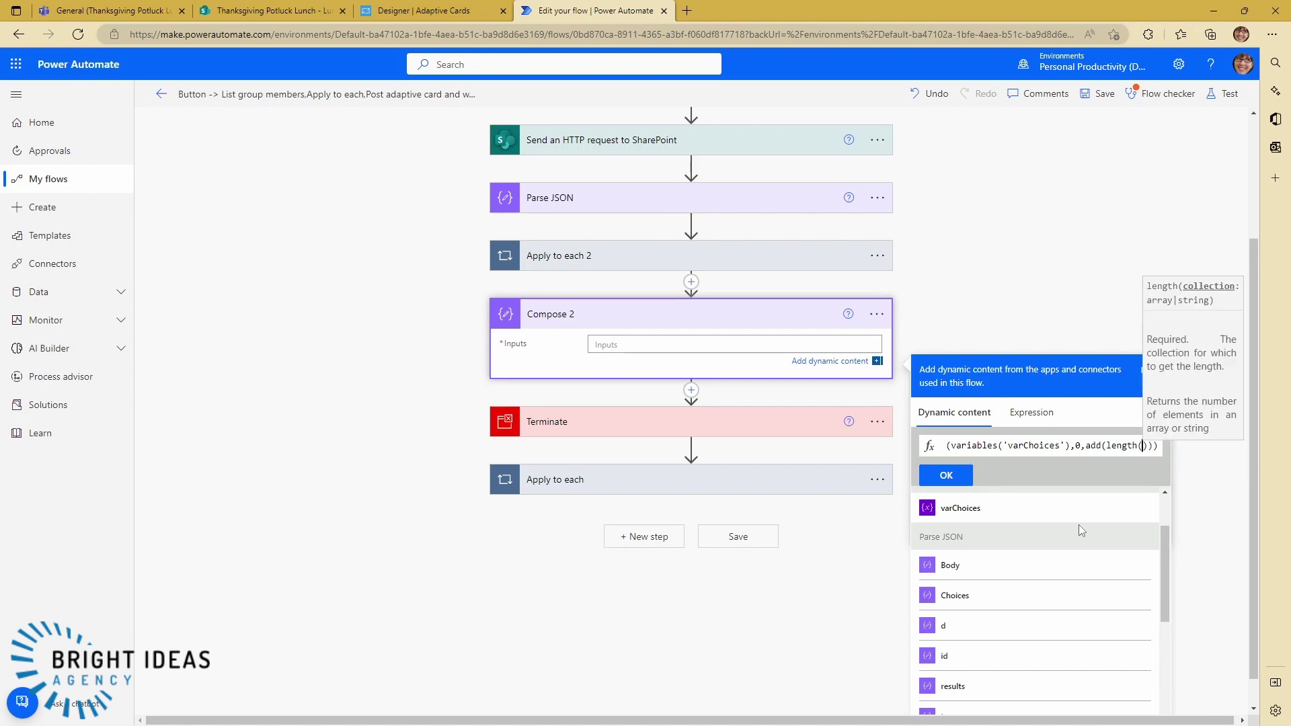
pyautogui.click(942, 509)
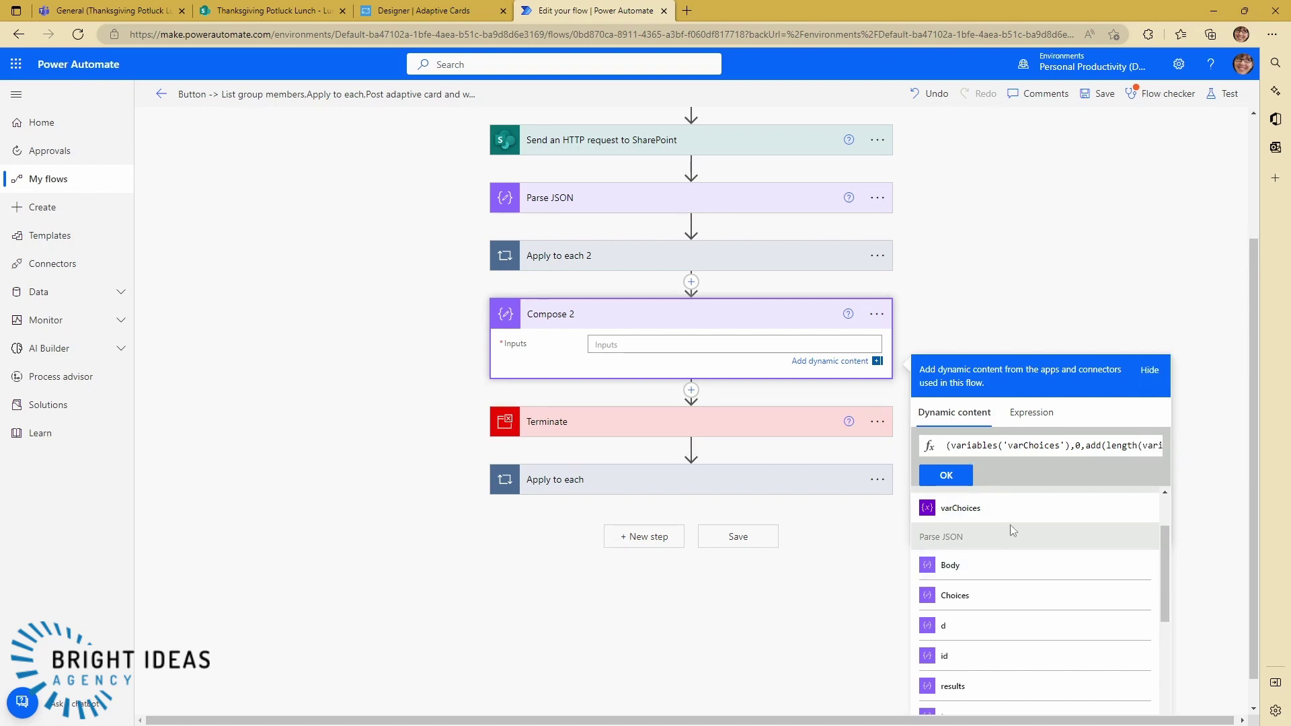
pyautogui.click(1111, 444)
pyautogui.press('Right')
pyautogui.press('Right')
pyautogui.press('Right')
pyautogui.press('Right')
pyautogui.press('Right')
pyautogui.press('Right')
pyautogui.press('Right')
pyautogui.press('Right')
pyautogui.press('Right')
pyautogui.press('Right')
pyautogui.press('Right')
pyautogui.press('Right')
pyautogui.press('Right')
pyautogui.press('Right')
pyautogui.press('Right')
pyautogui.press('Right')
pyautogui.press('Right')
pyautogui.press('Right')
pyautogui.press('Right')
pyautogui.press('Right')
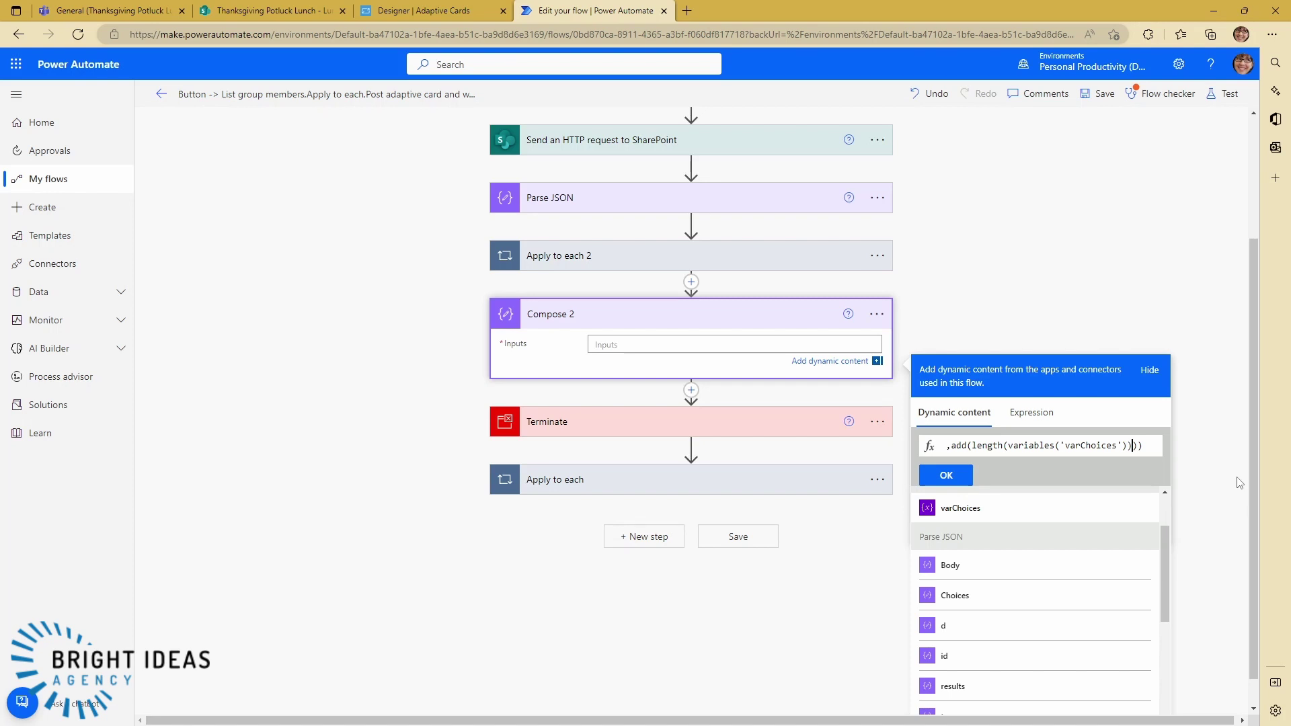
pyautogui.write(',')
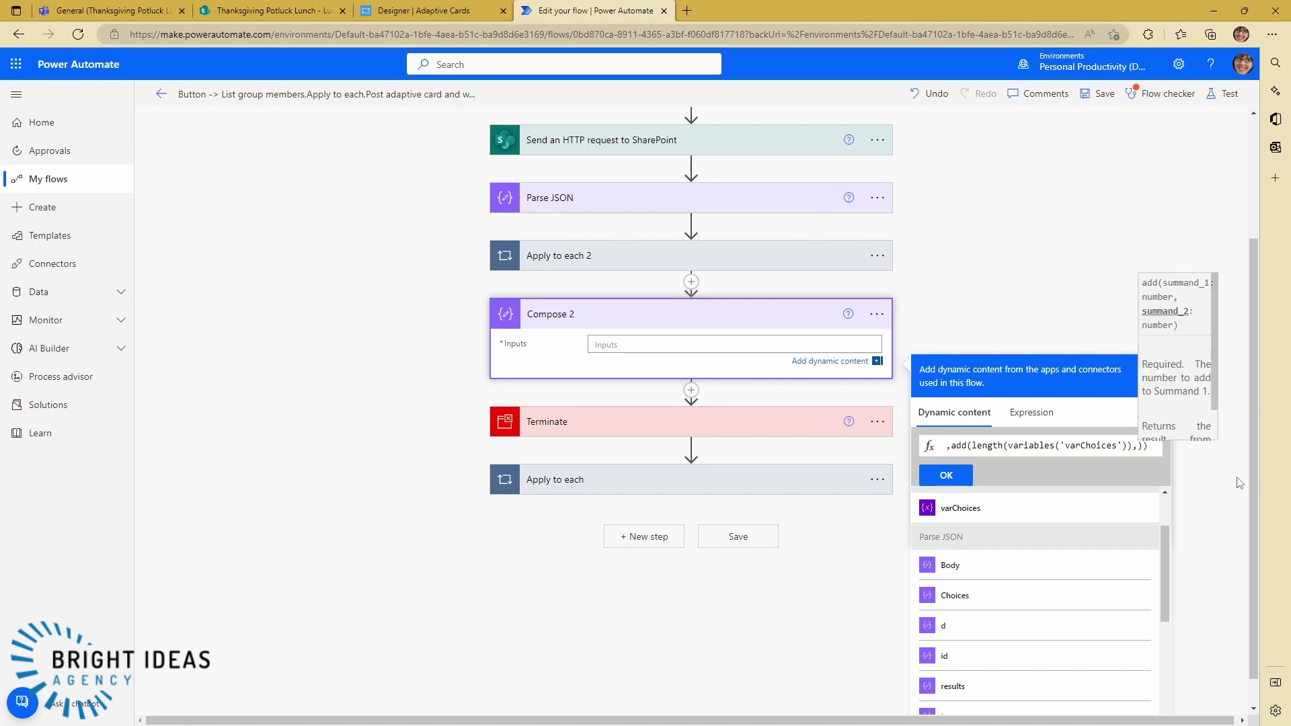
pyautogui.write('-1')
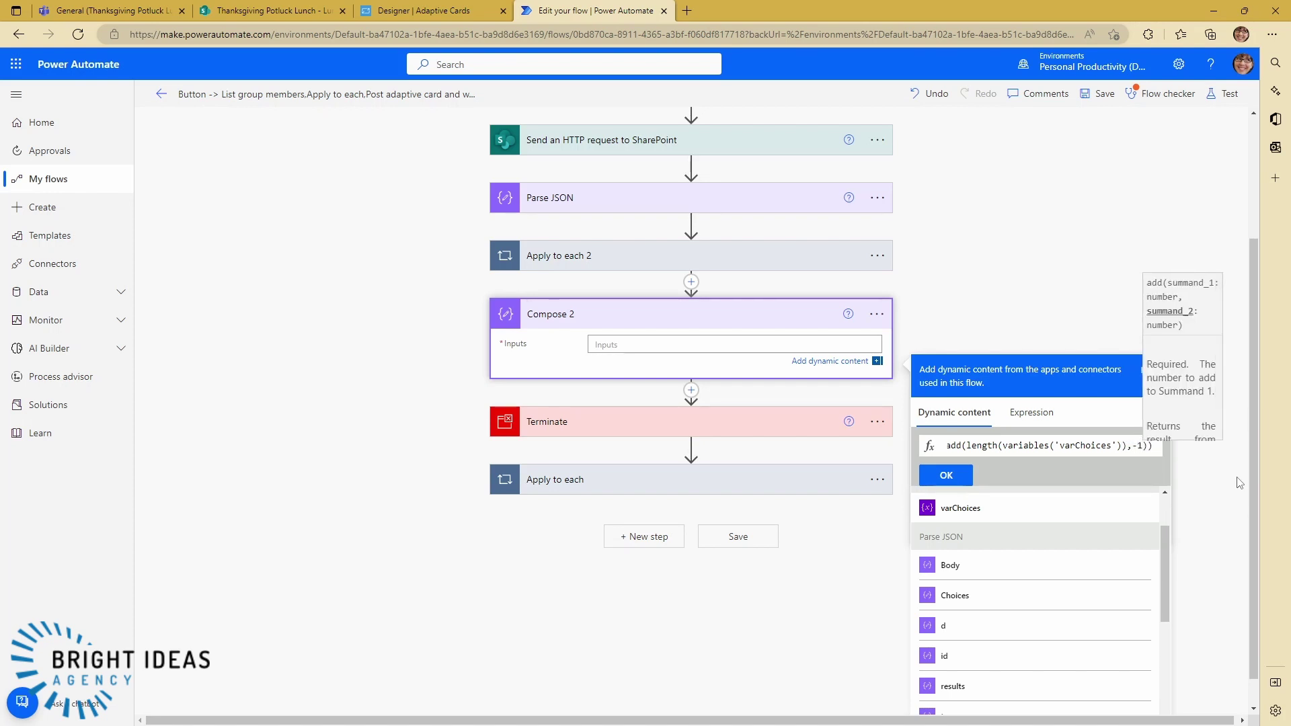
# Step: Confirm the slice expression in Compose 2 and save the flow
pyautogui.click(955, 480)
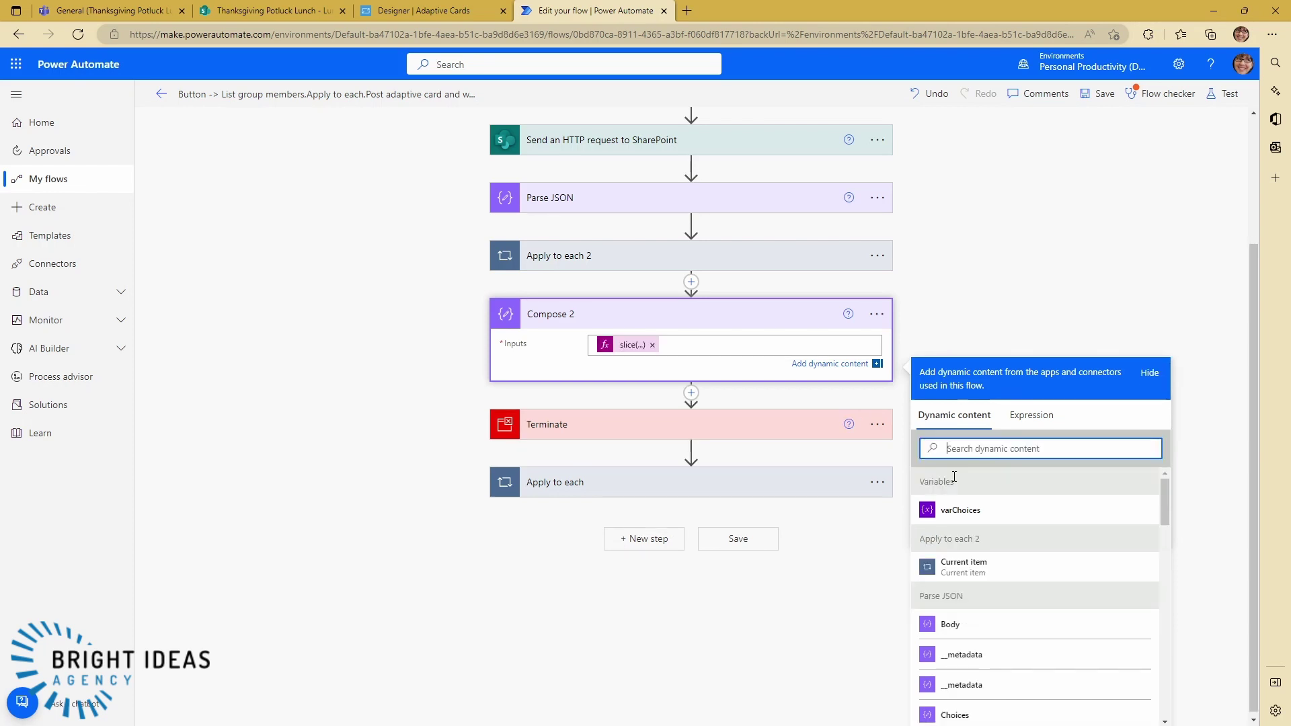
pyautogui.click(976, 317)
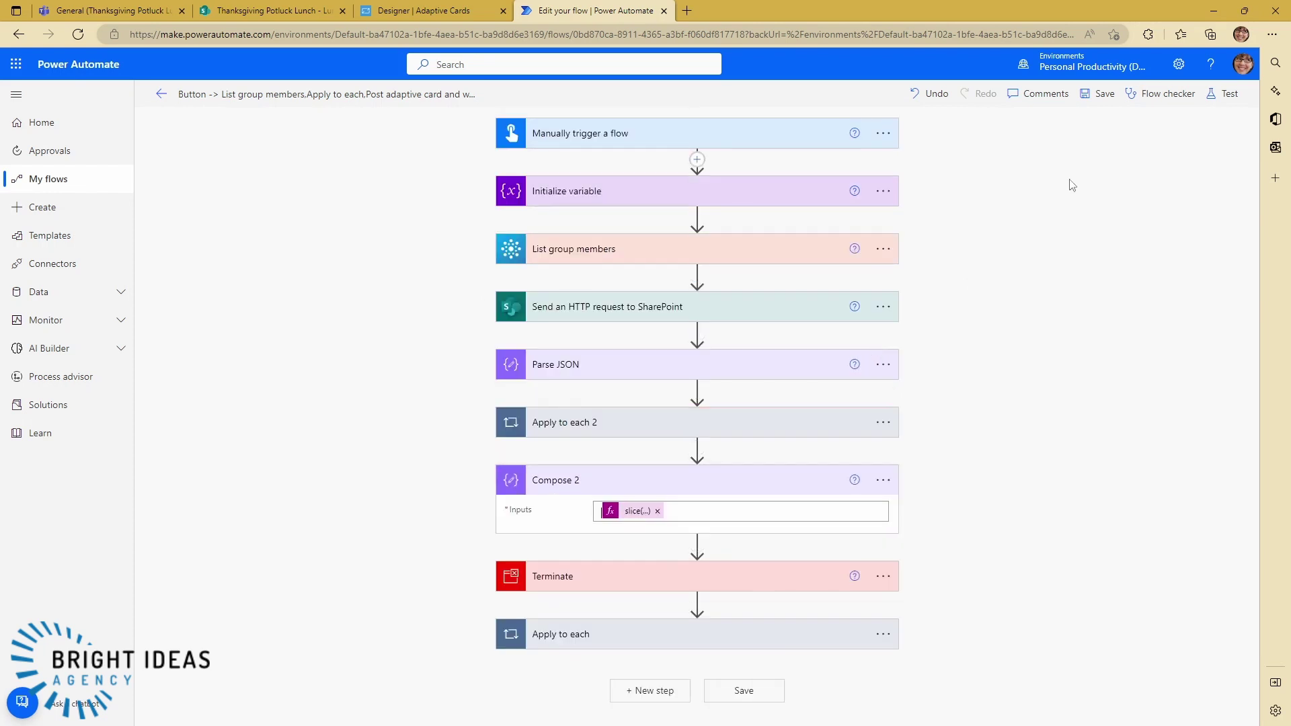
pyautogui.click(1100, 93)
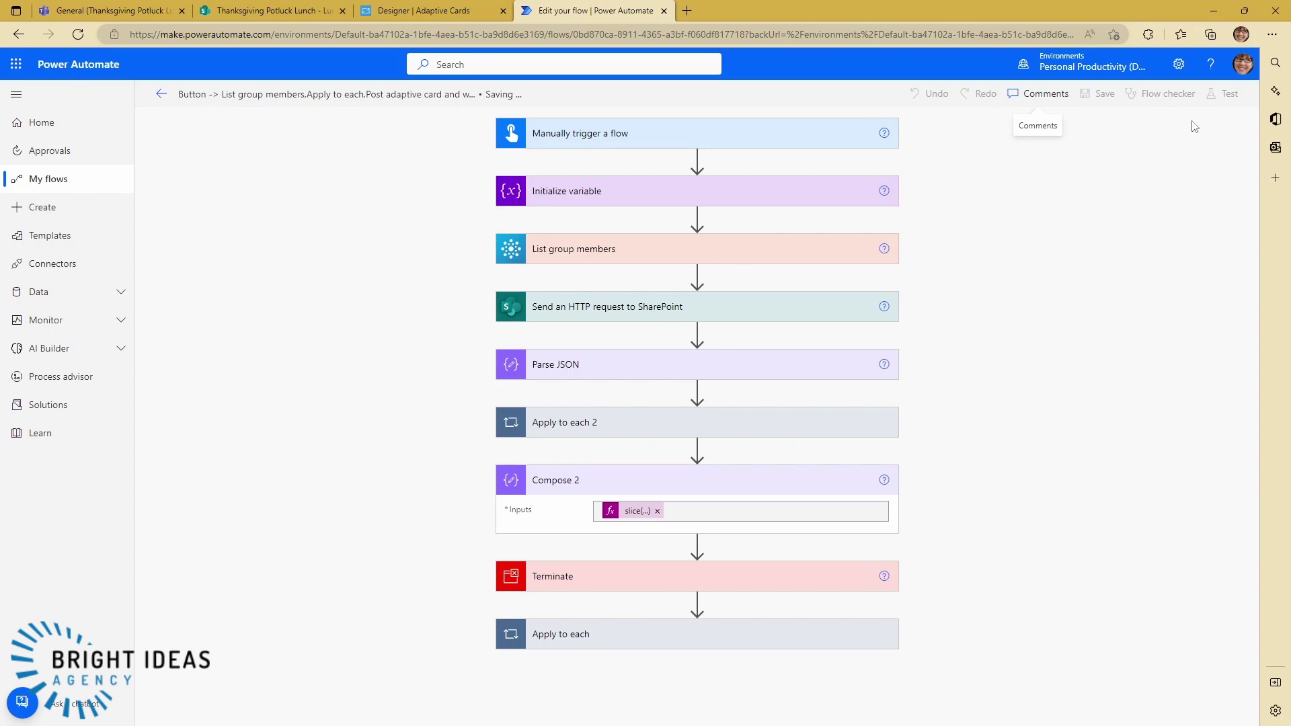
# Step: Run a manual test and verify Compose 2's choices end at Dishware without a comma
pyautogui.click(1223, 94)
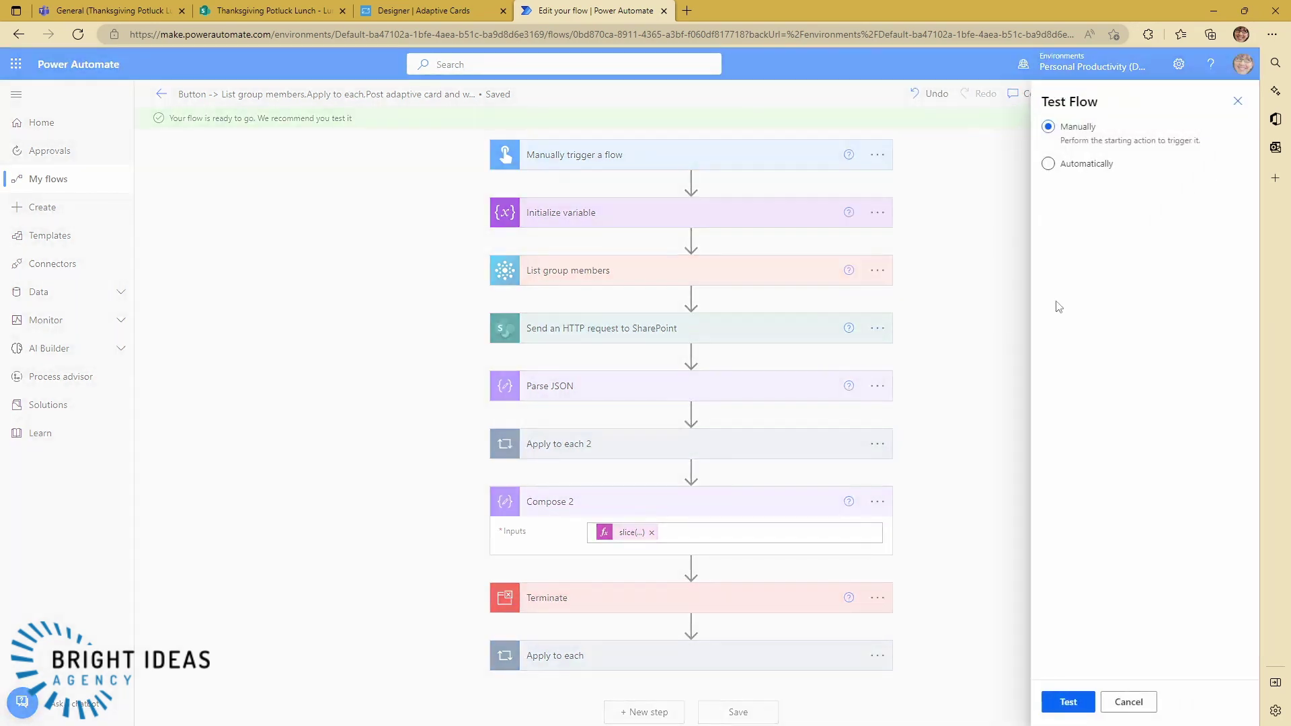
pyautogui.click(1067, 702)
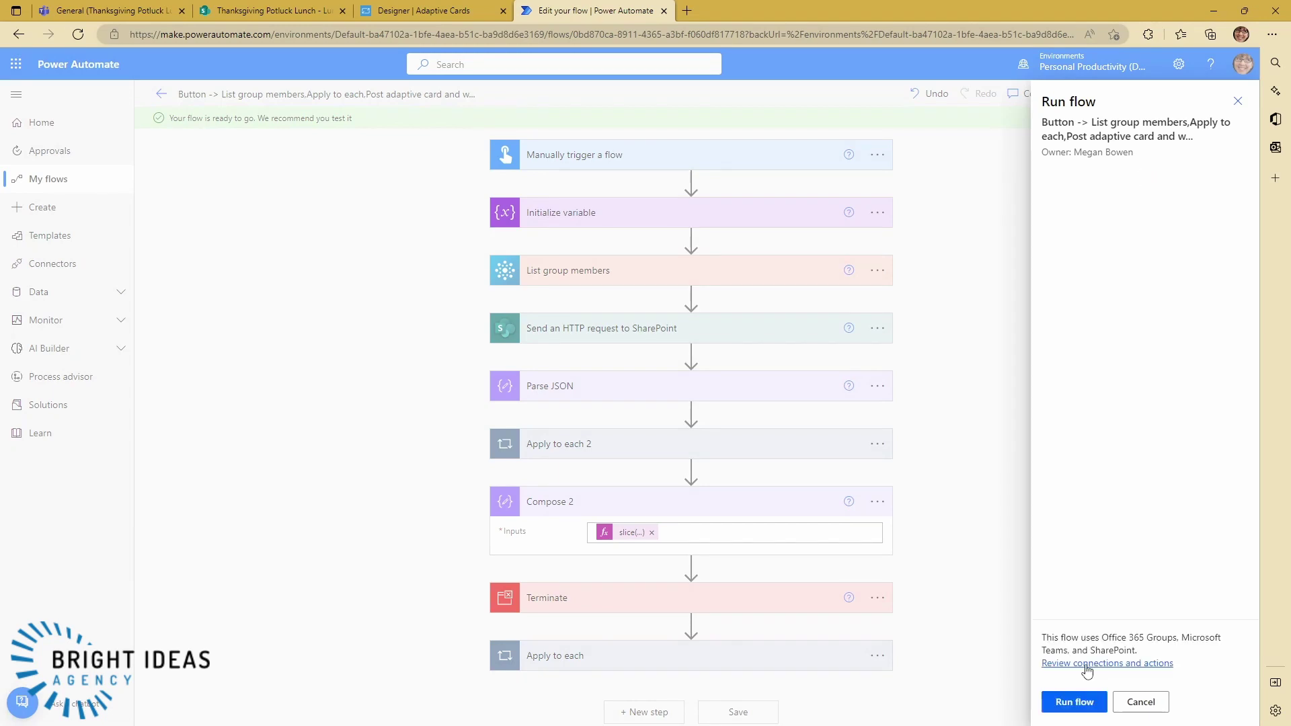
pyautogui.click(1078, 701)
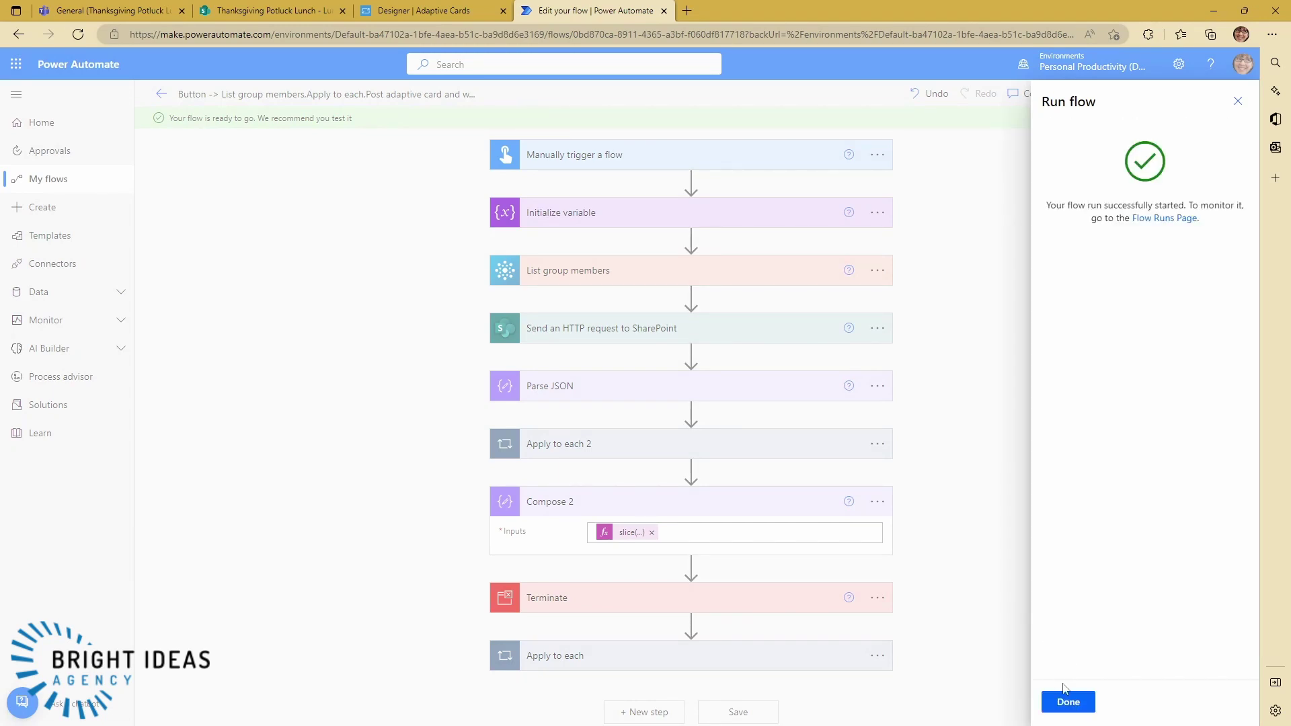
pyautogui.click(1065, 699)
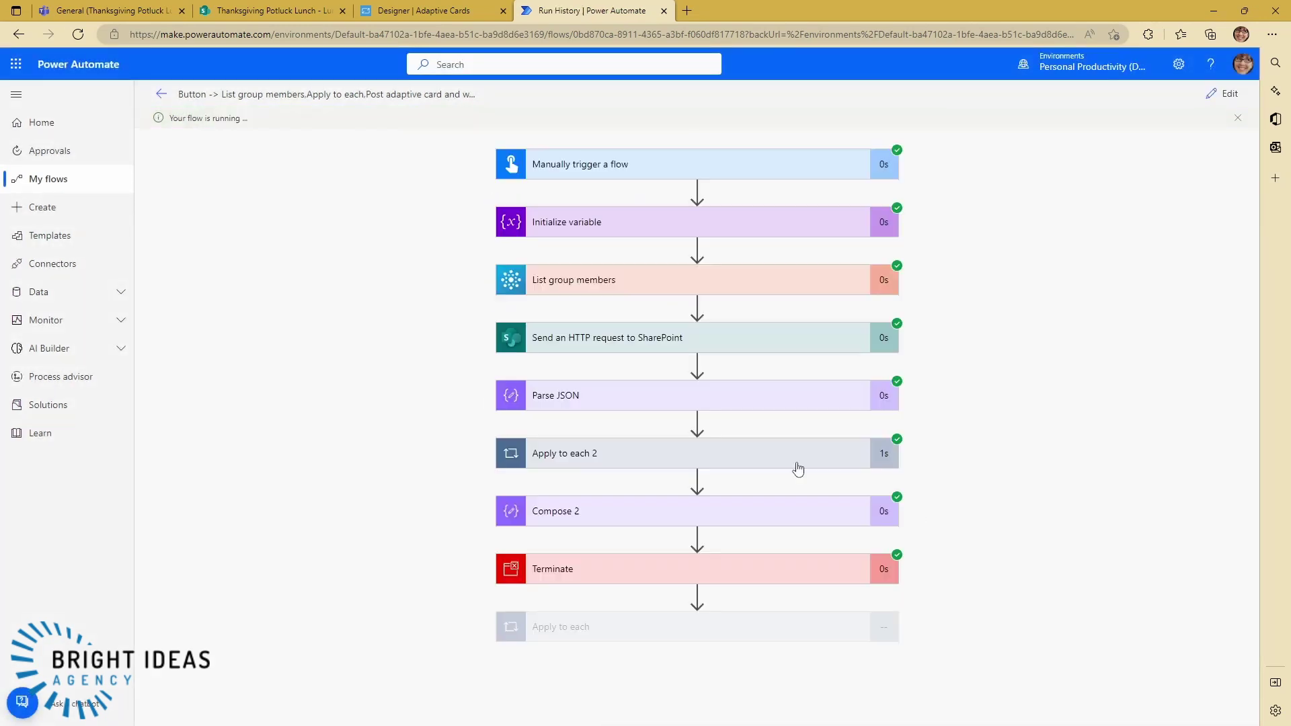
pyautogui.click(755, 511)
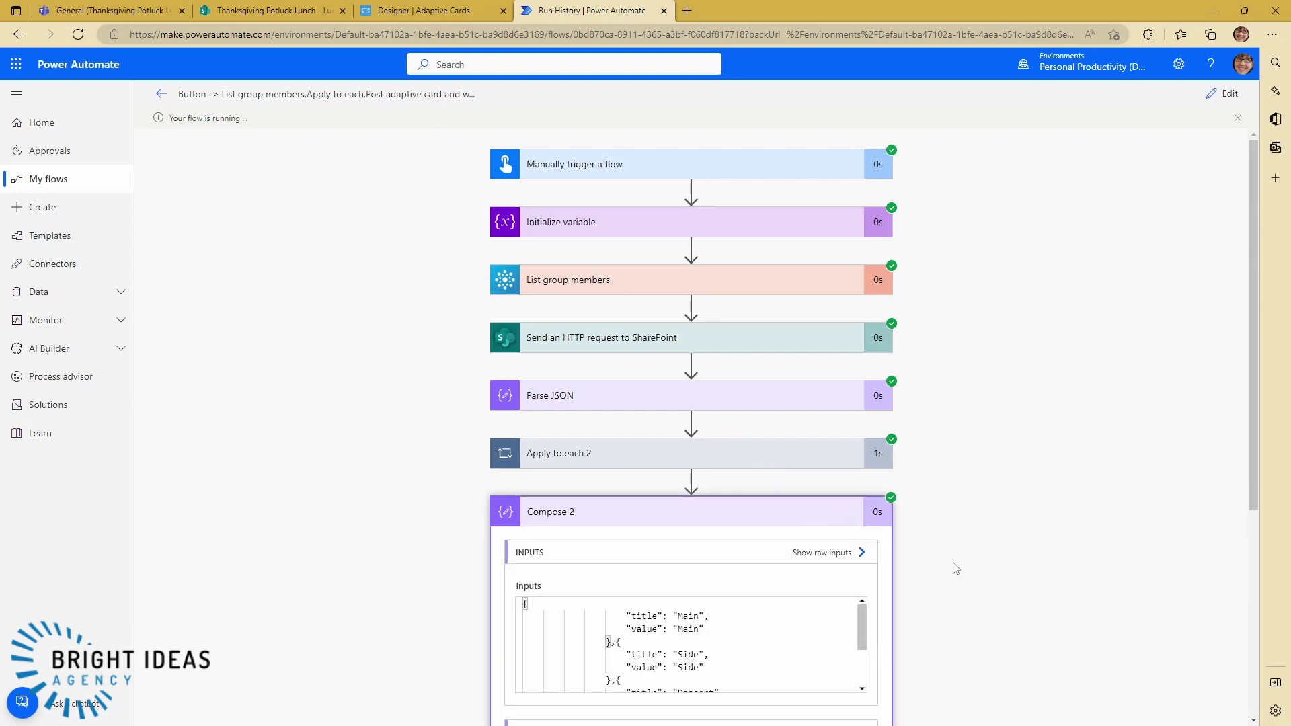
pyautogui.moveTo(866, 636); pyautogui.dragTo(864, 673)
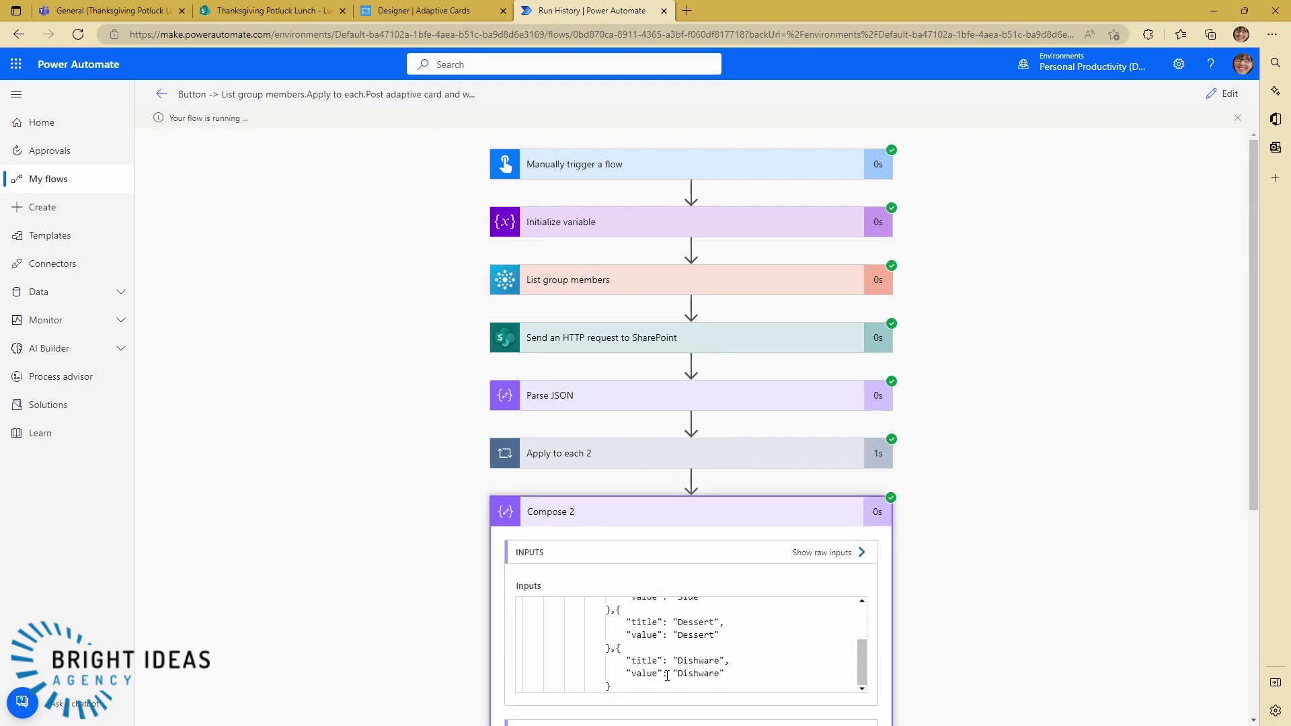
pyautogui.click(522, 688)
pyautogui.scroll(3, 684, 655)
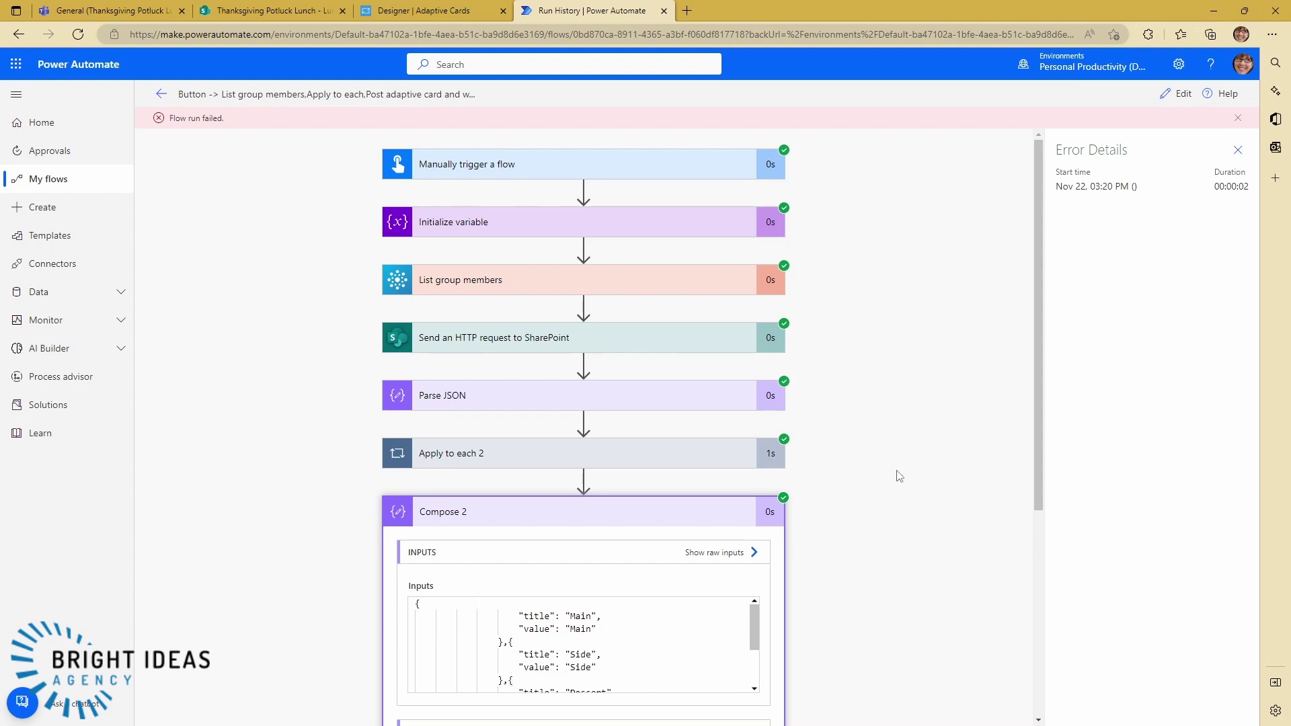
pyautogui.click(1237, 120)
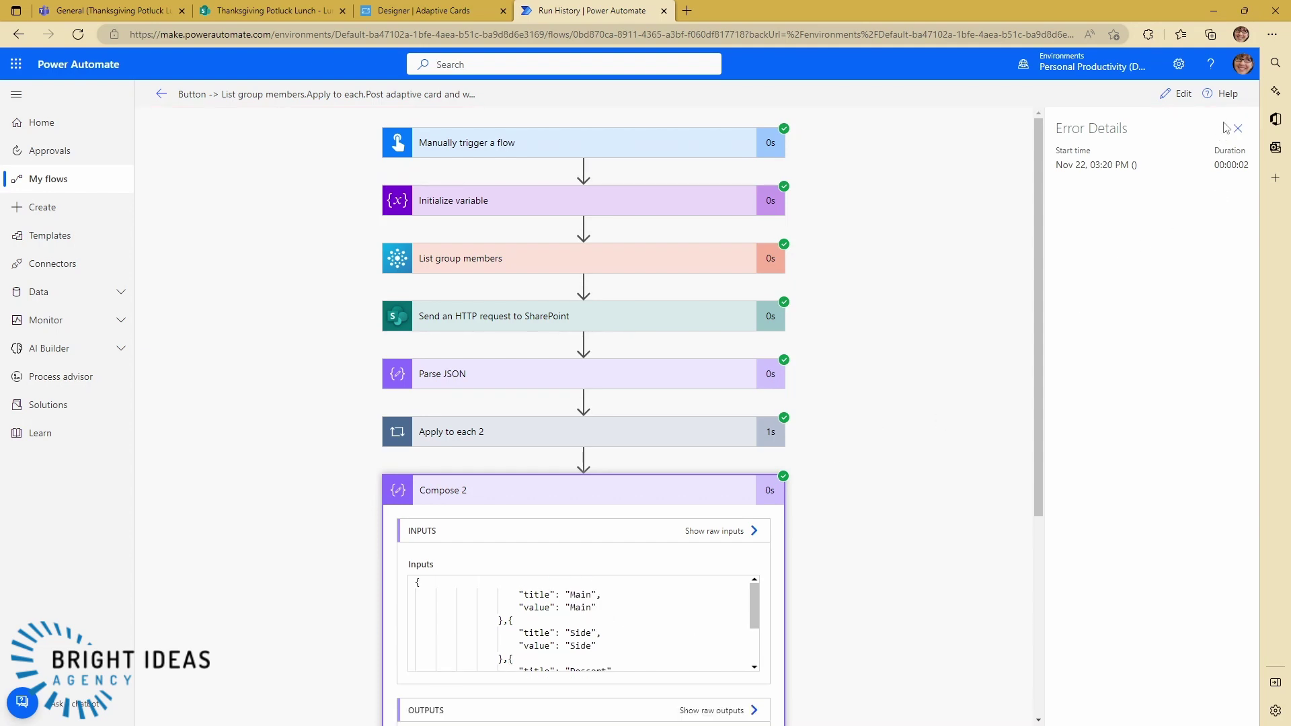
# Step: Delete the Terminate step from the flow
pyautogui.click(1178, 94)
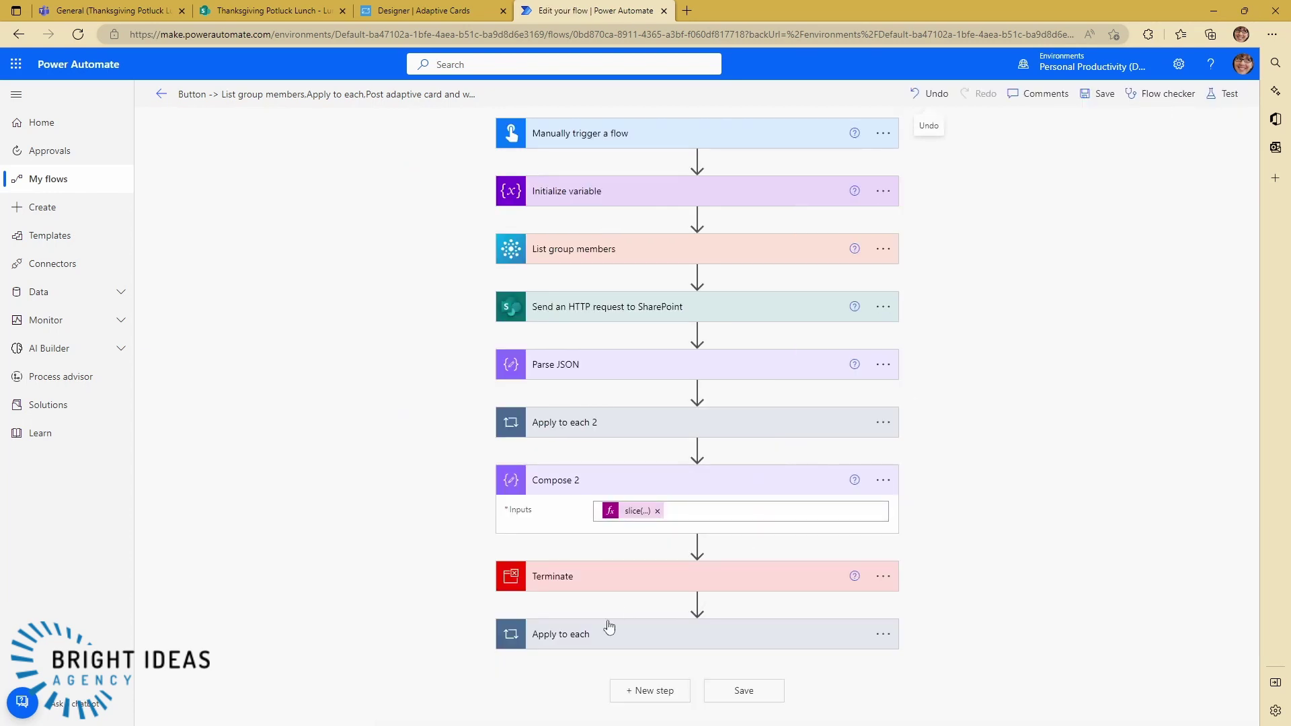
pyautogui.click(720, 586)
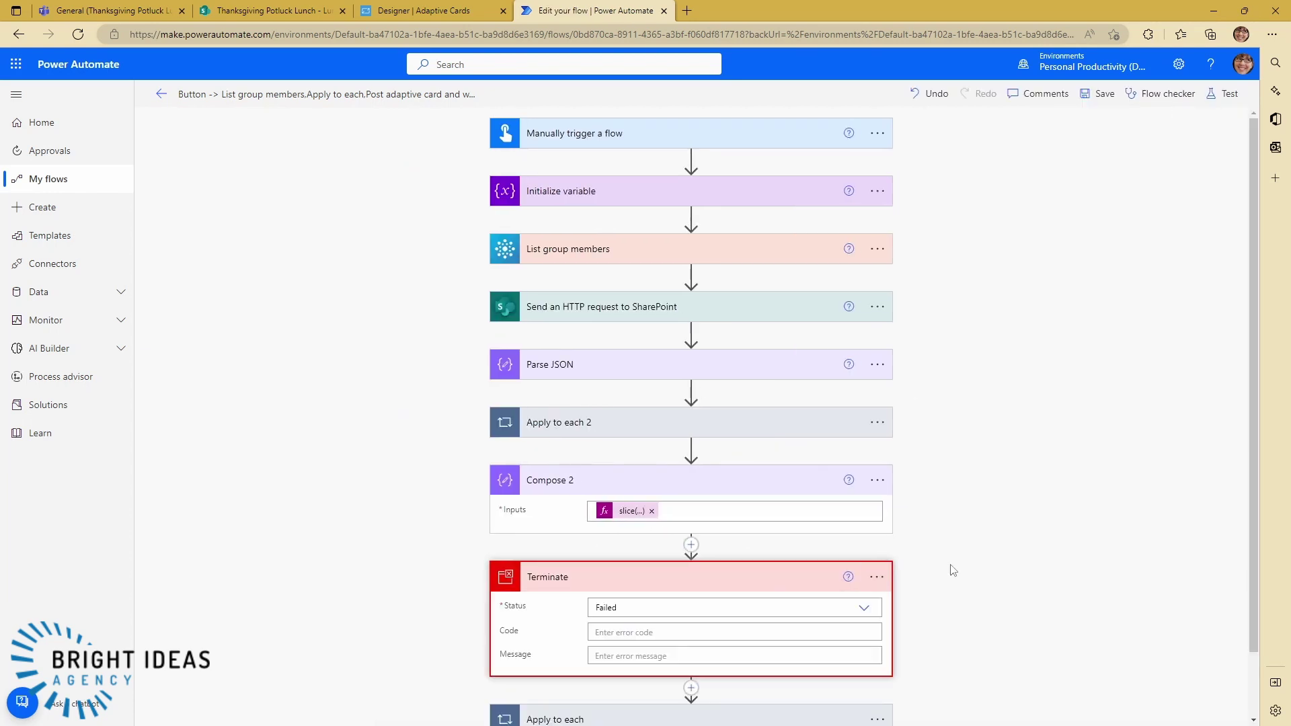
pyautogui.click(877, 505)
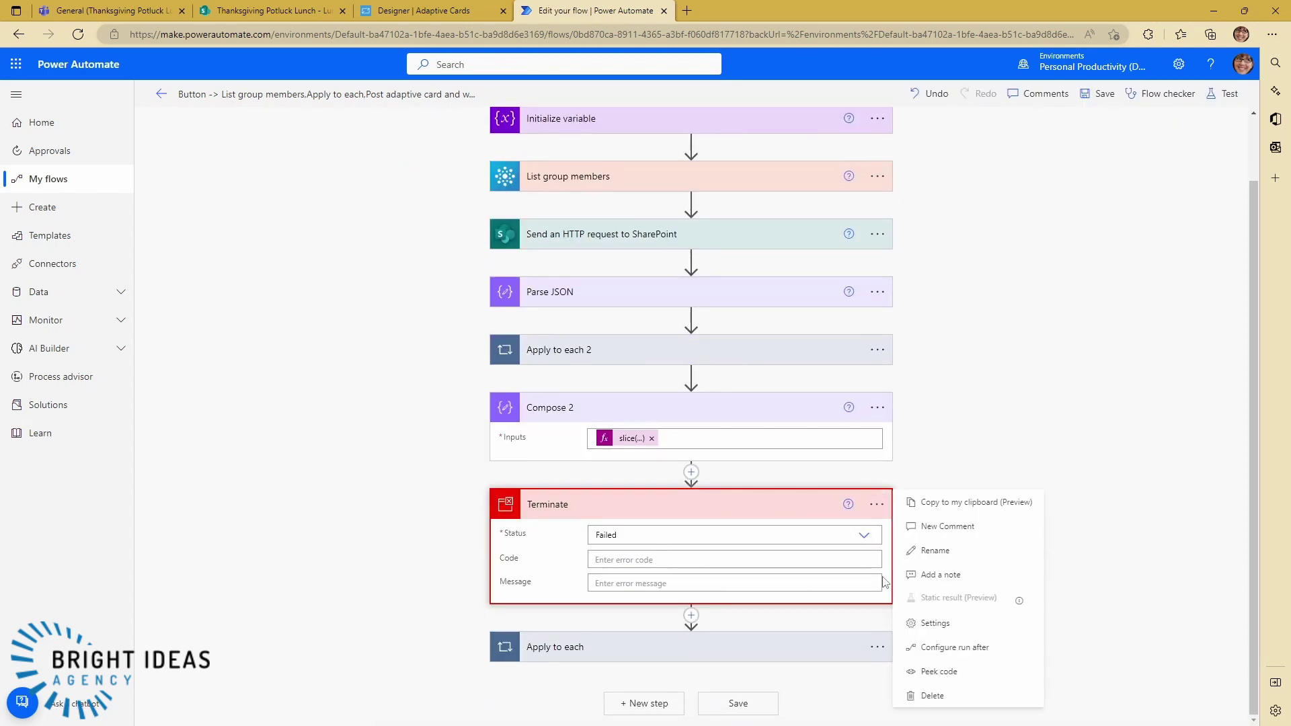
pyautogui.click(930, 696)
pyautogui.click(629, 415)
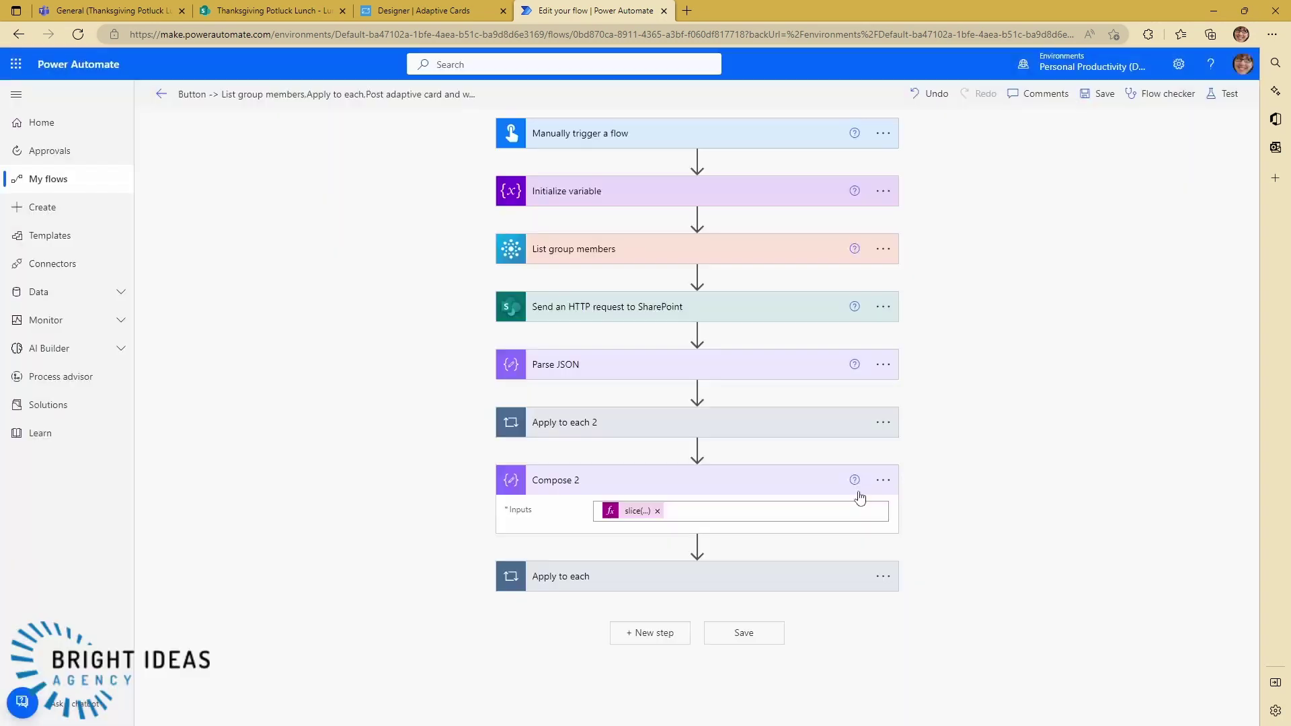
# Step: Replace the hardcoded Main, Side, Dessert choices in the adaptive card JSON with Compose 2 Outputs, and save
pyautogui.click(833, 577)
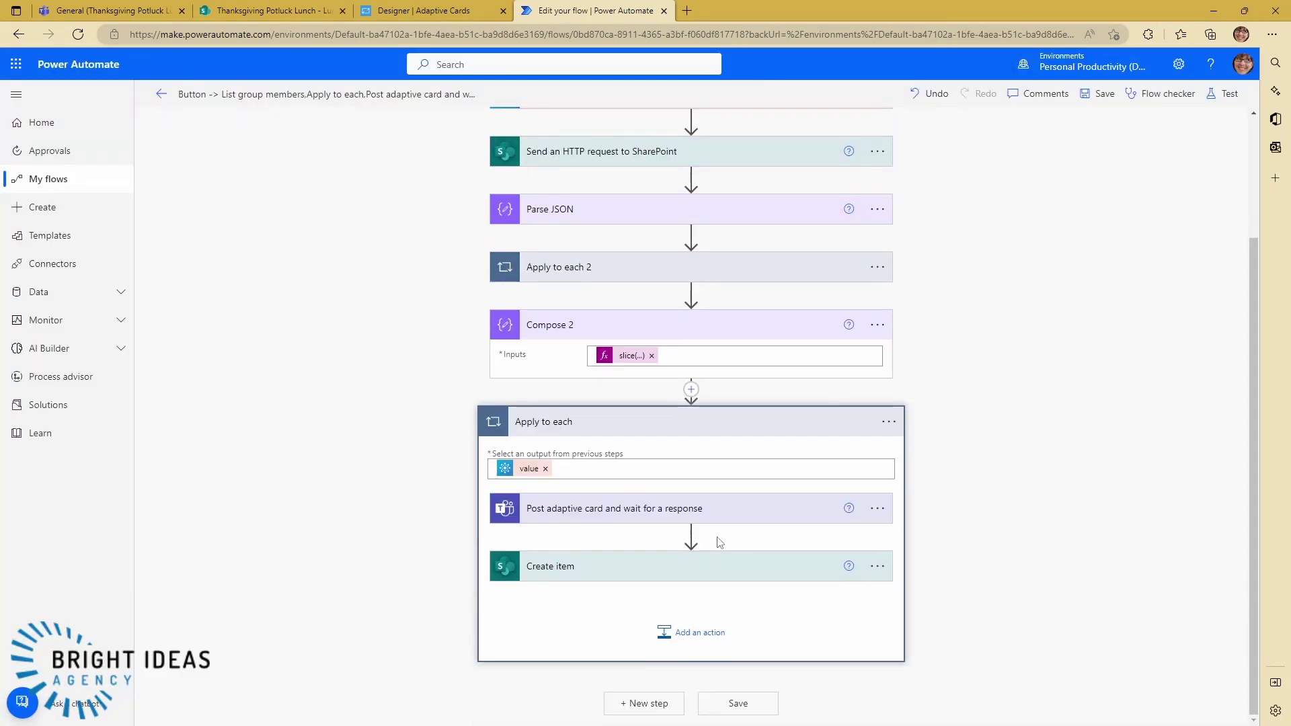
pyautogui.click(560, 508)
pyautogui.scroll(-7, 835, 538)
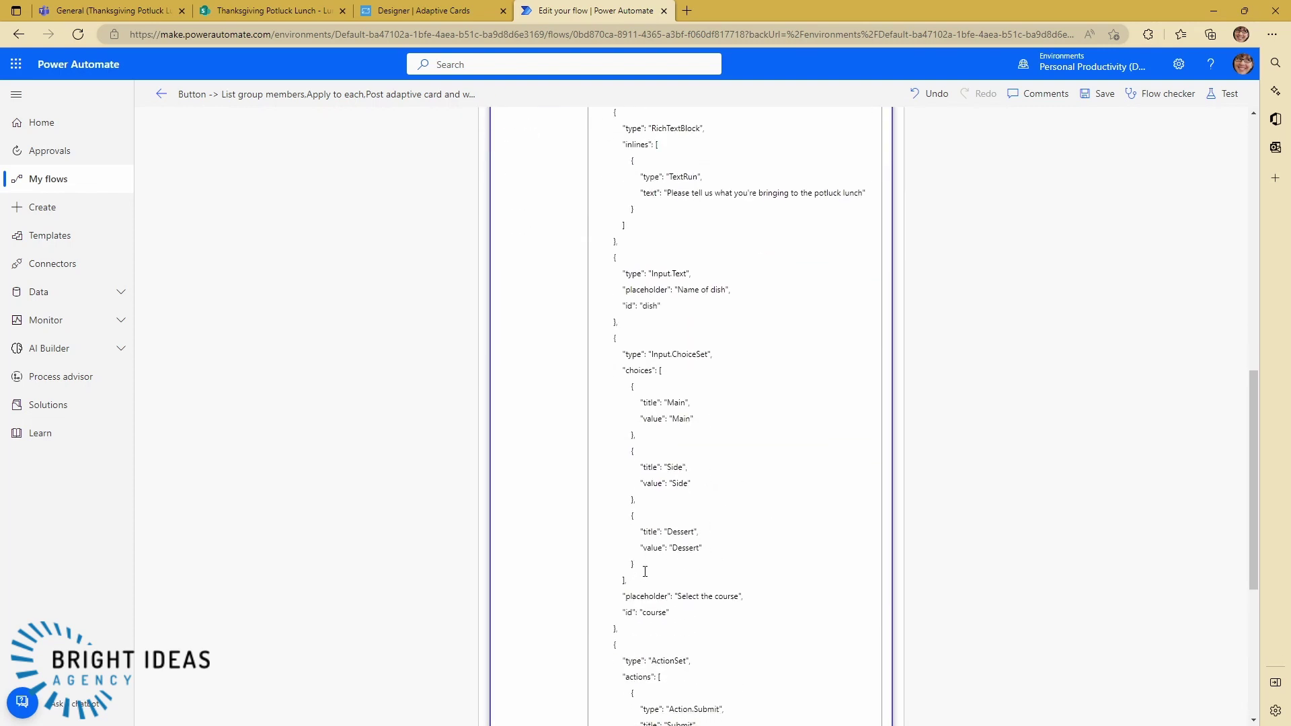
pyautogui.moveTo(643, 566); pyautogui.dragTo(605, 388)
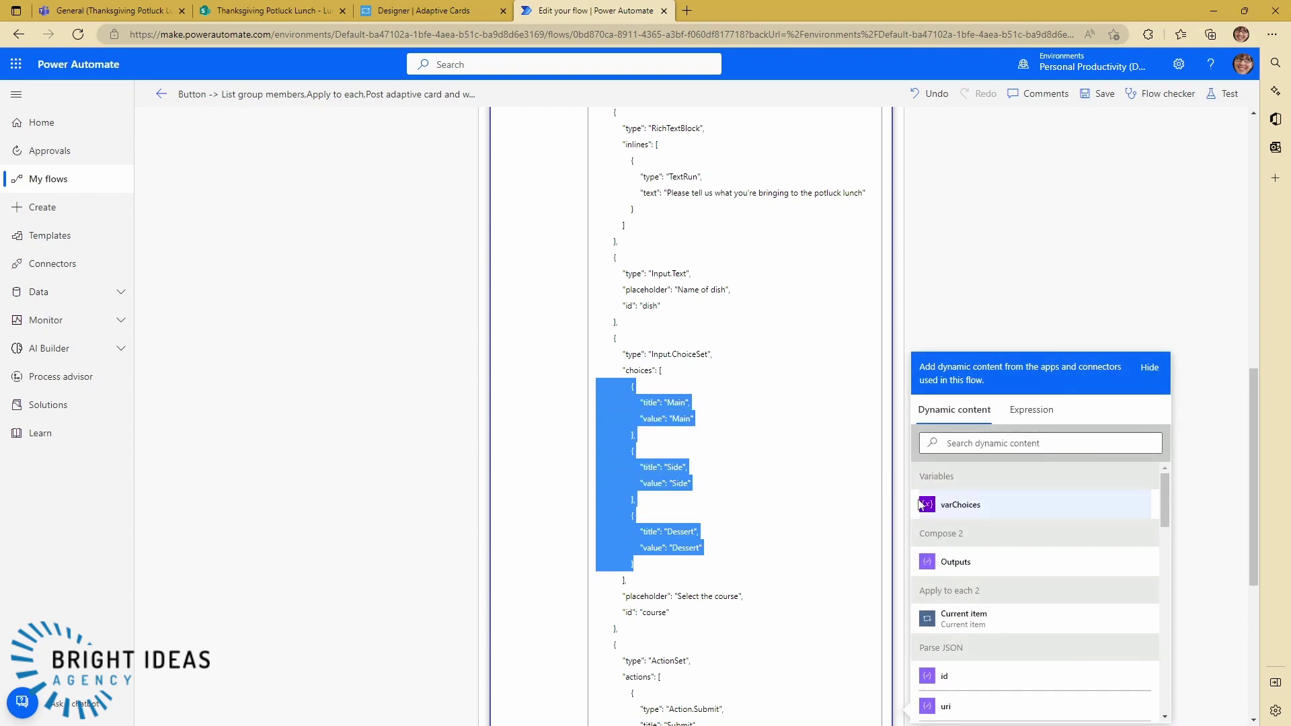
pyautogui.press('Delete')
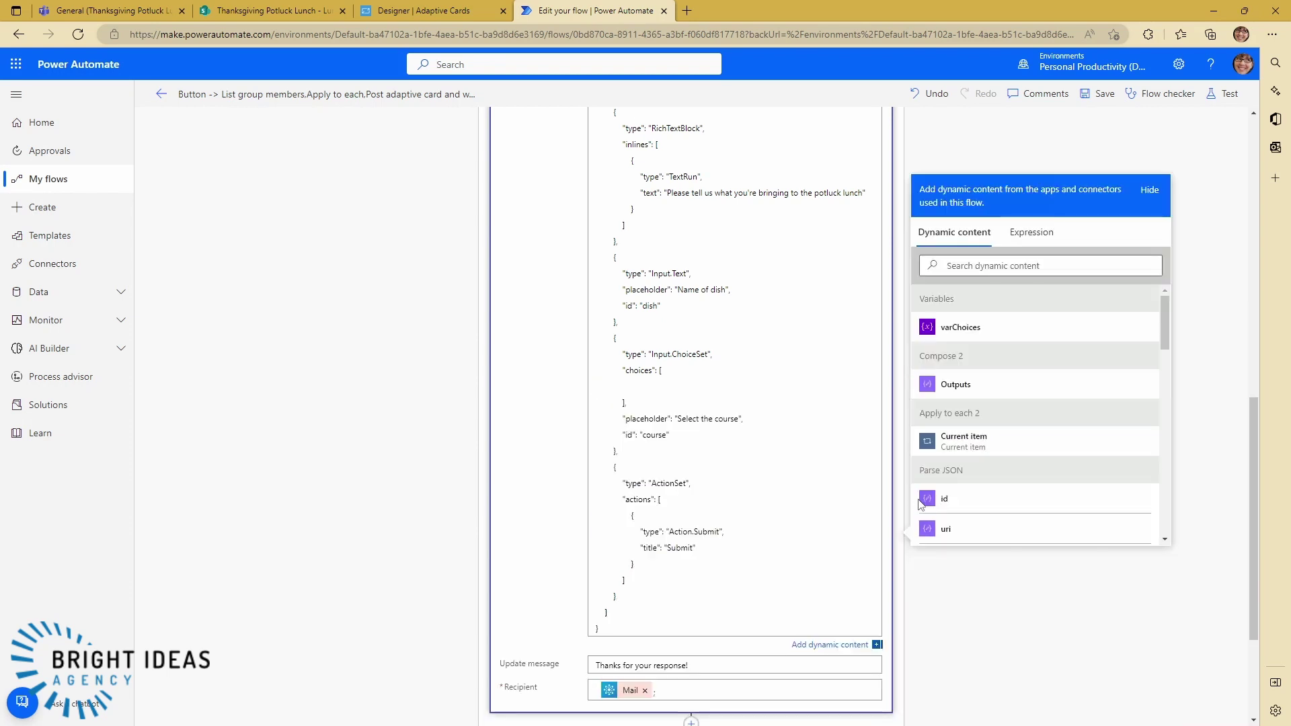
pyautogui.scroll(7, 683, 325)
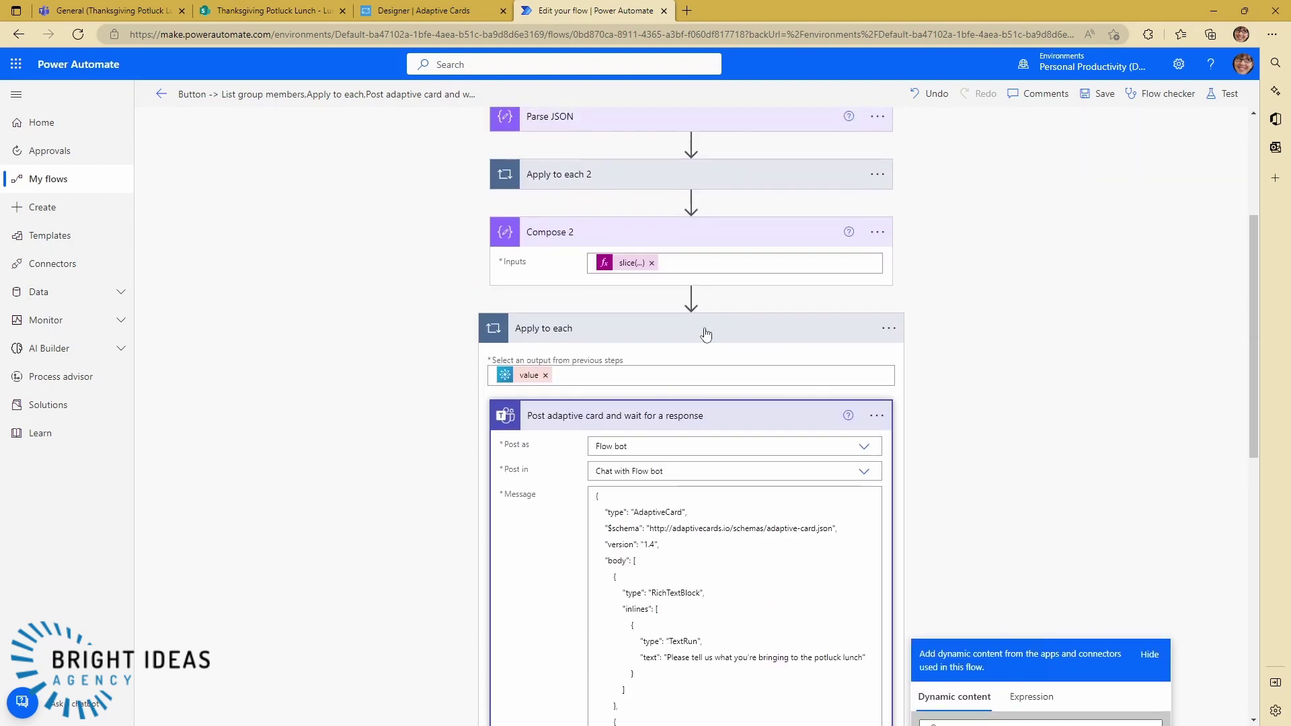
pyautogui.scroll(-5, 690, 597)
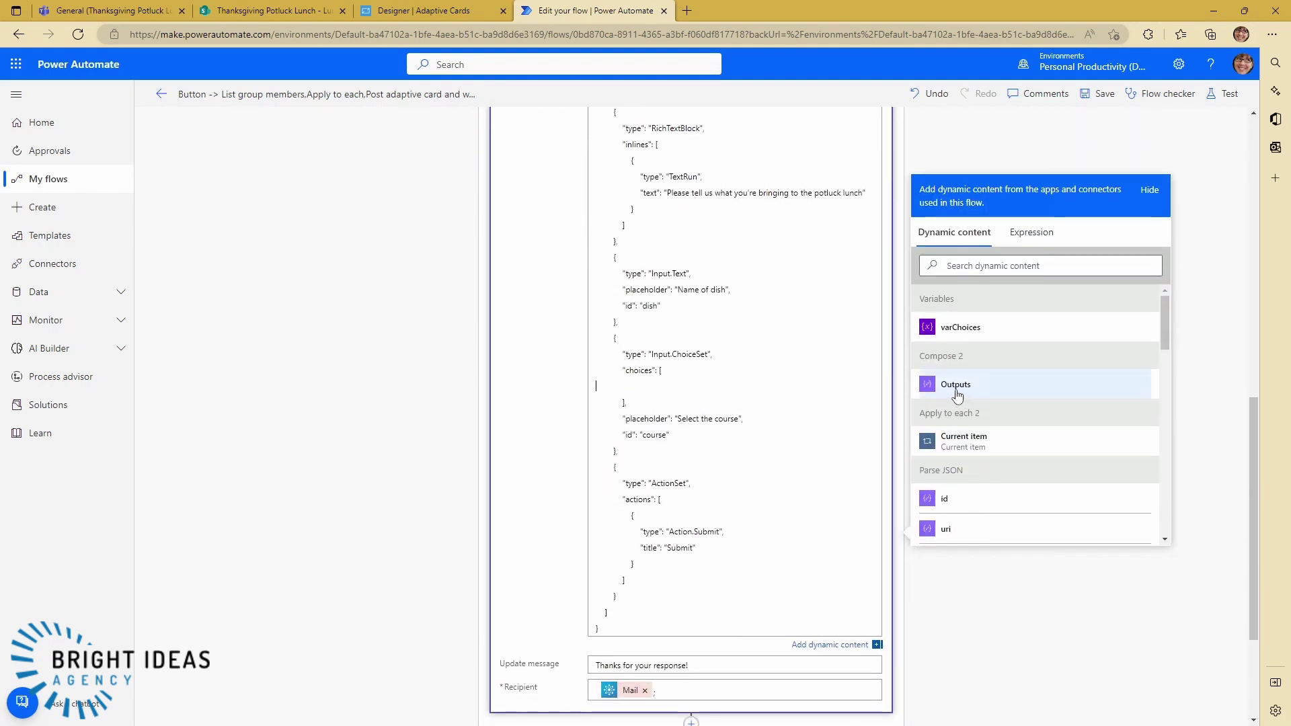
pyautogui.click(955, 388)
pyautogui.click(1032, 671)
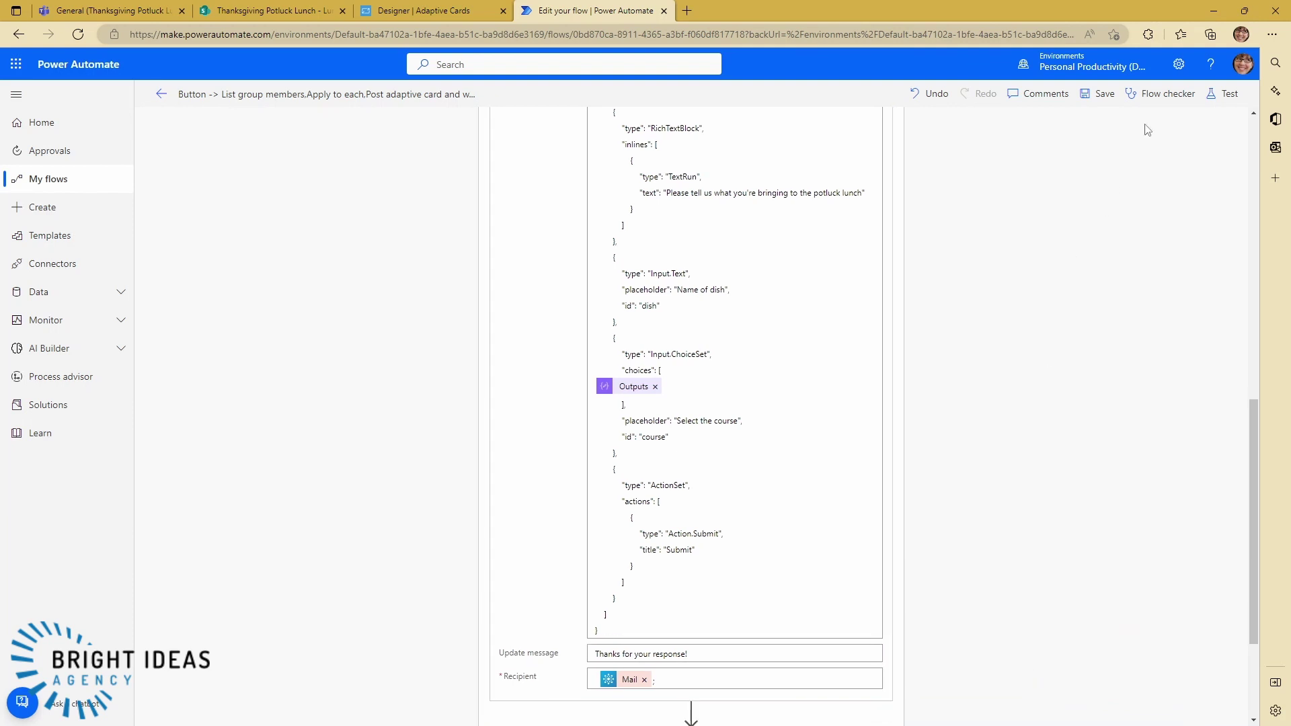
pyautogui.click(1100, 95)
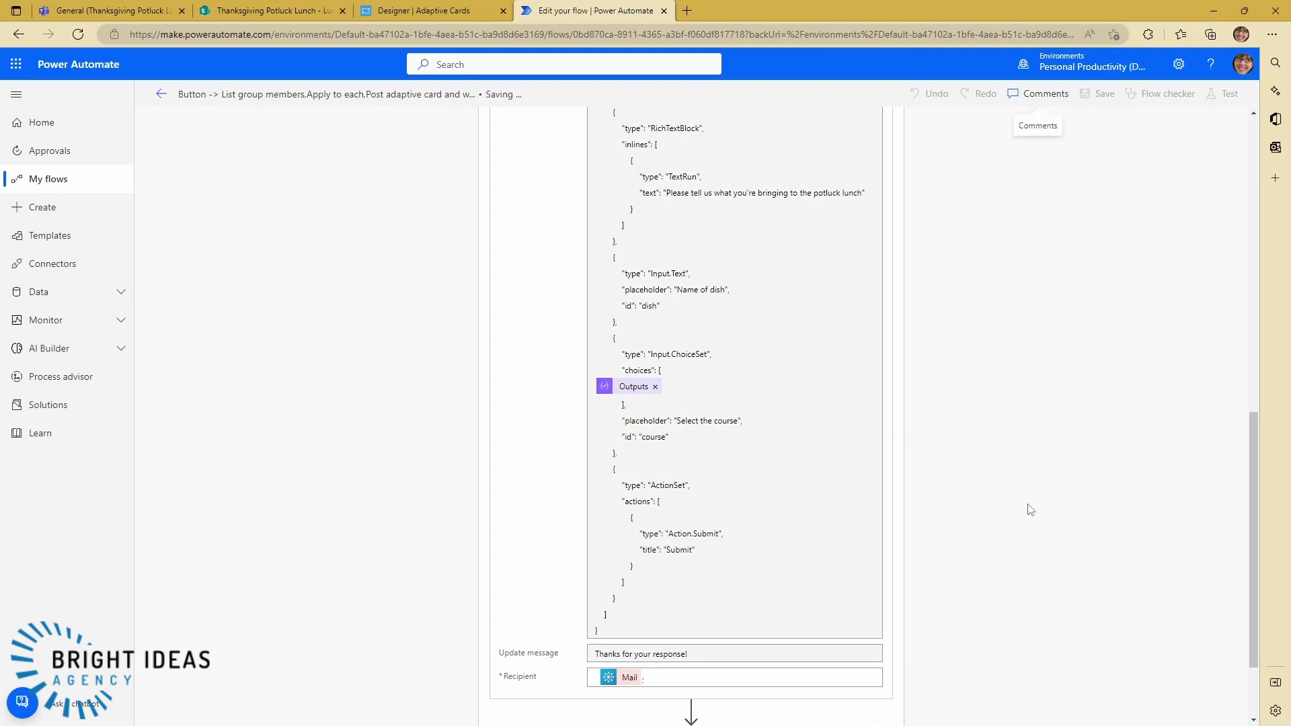
pyautogui.scroll(12, 1033, 508)
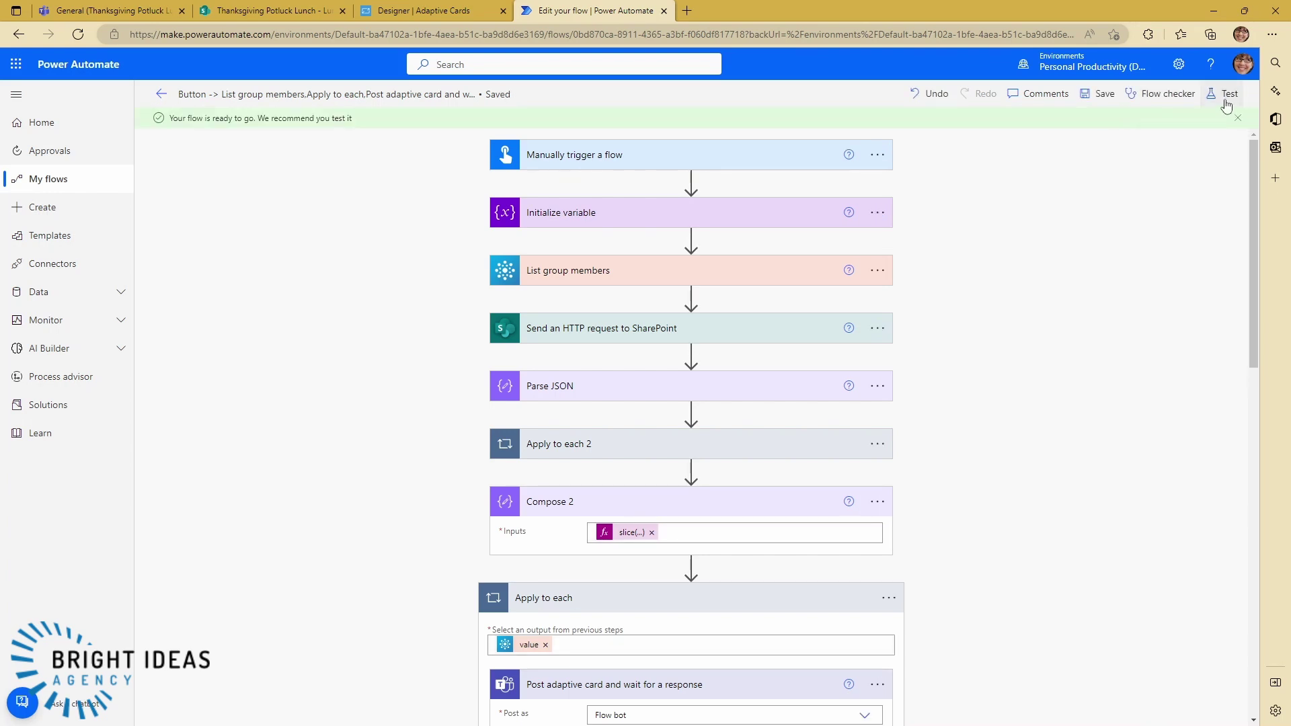
# Step: Test the flow and check the new Teams card's course list shows Main, Side, Dessert and Dishware
pyautogui.click(1224, 93)
pyautogui.click(1067, 701)
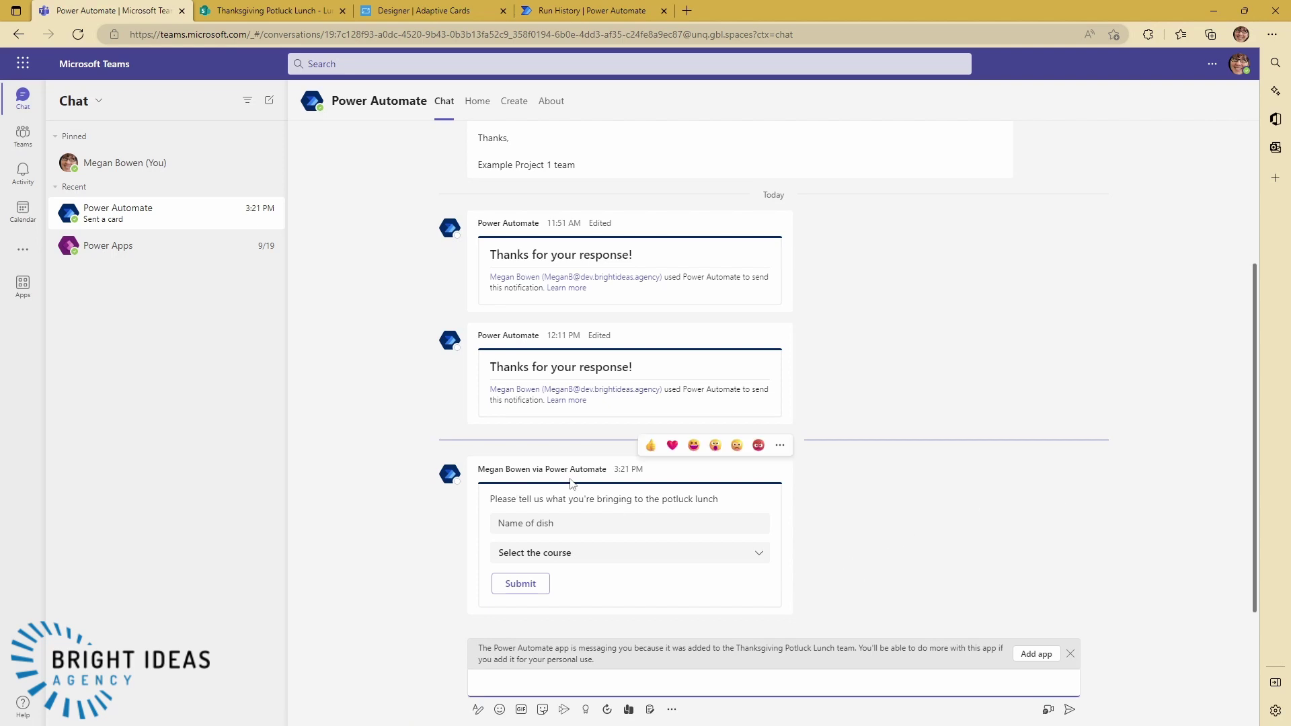
pyautogui.click(763, 557)
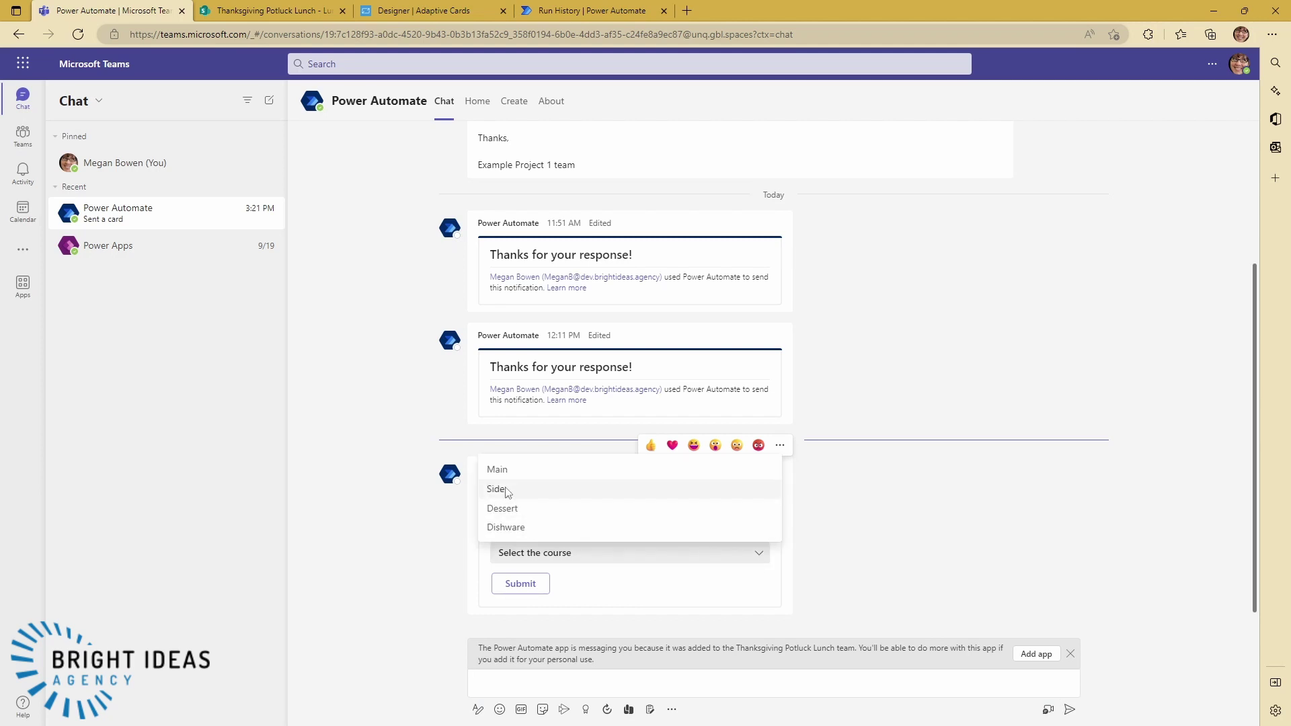
pyautogui.click(816, 577)
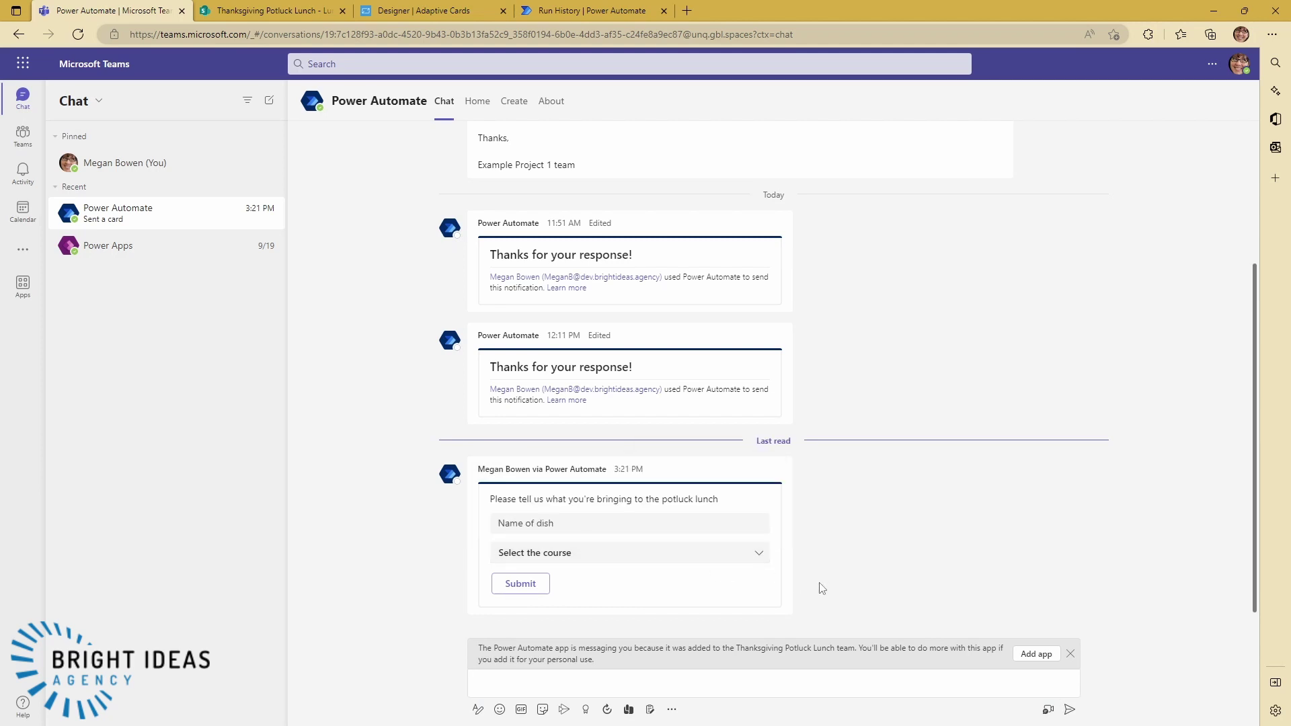